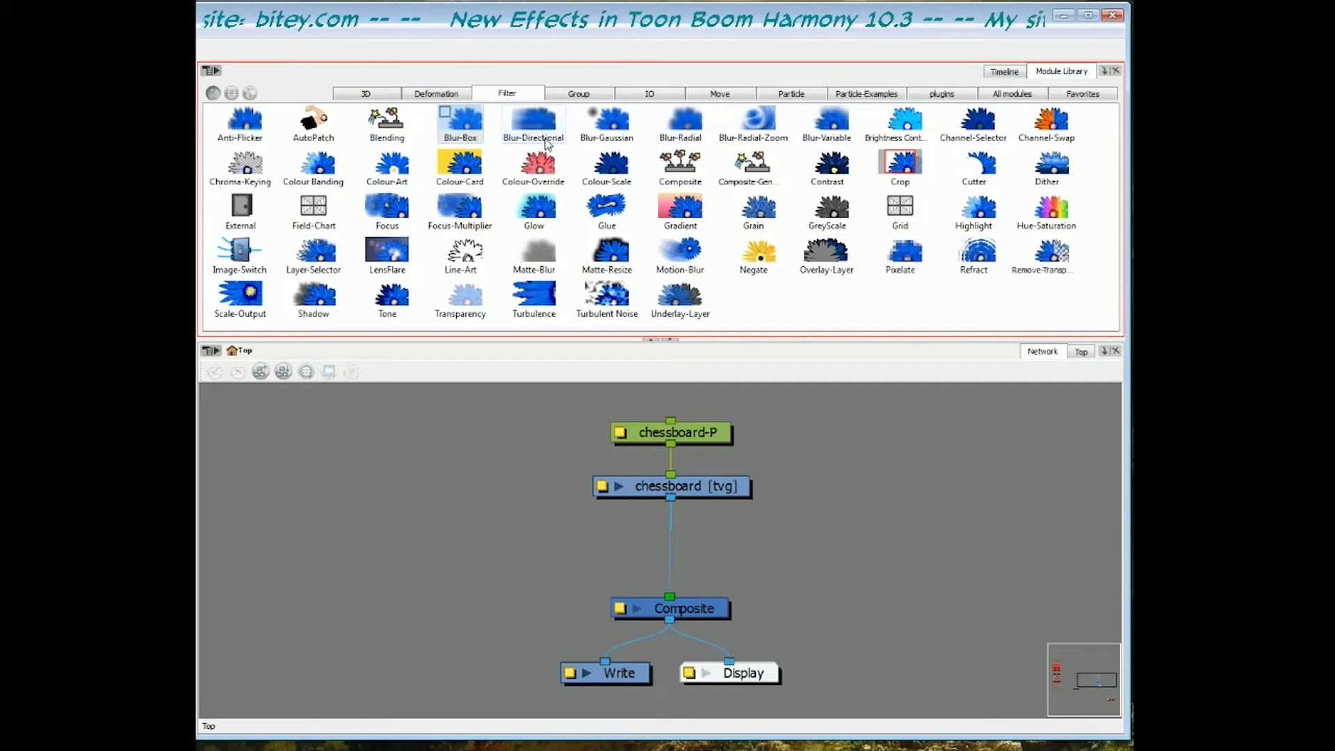
Browse the Filter blur modules, comparing Blur-Box, Blur-Gaussian and Blur-Radial-Zoom
left_click(546, 142)
left_click(687, 142)
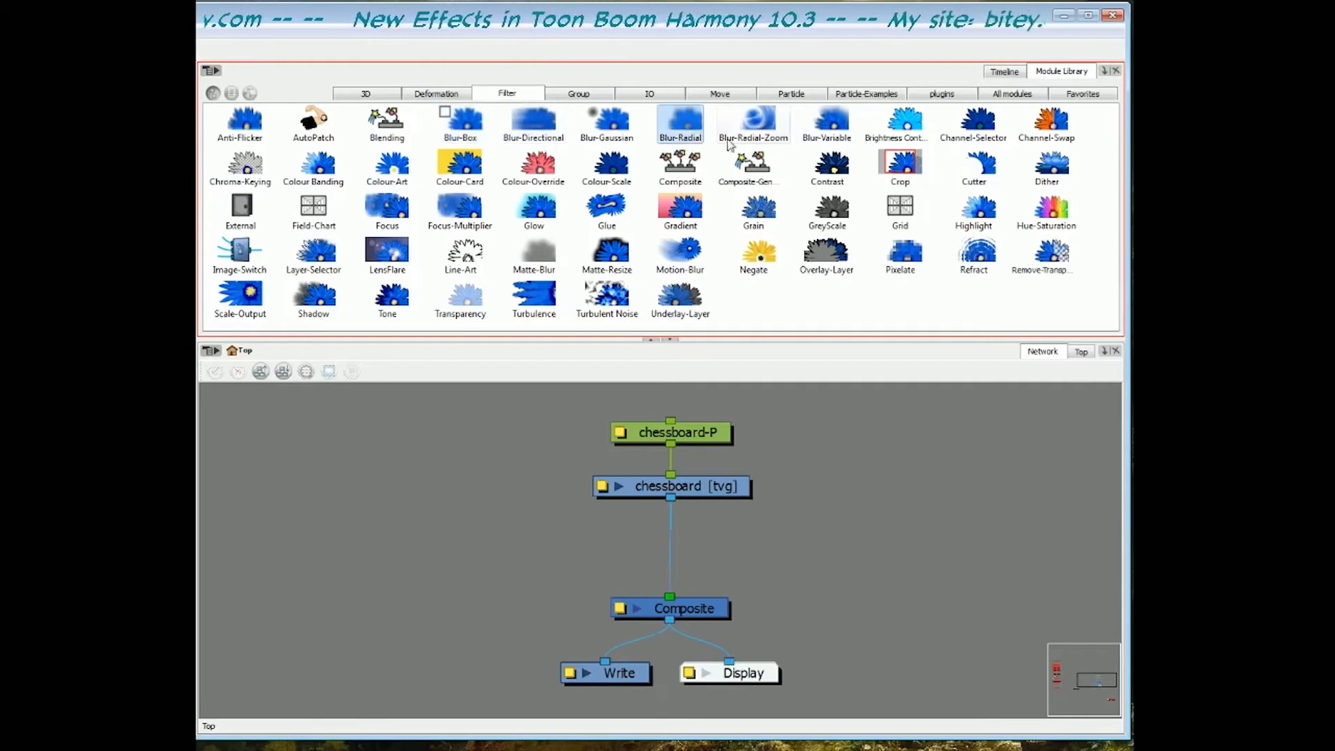
left_click(843, 142)
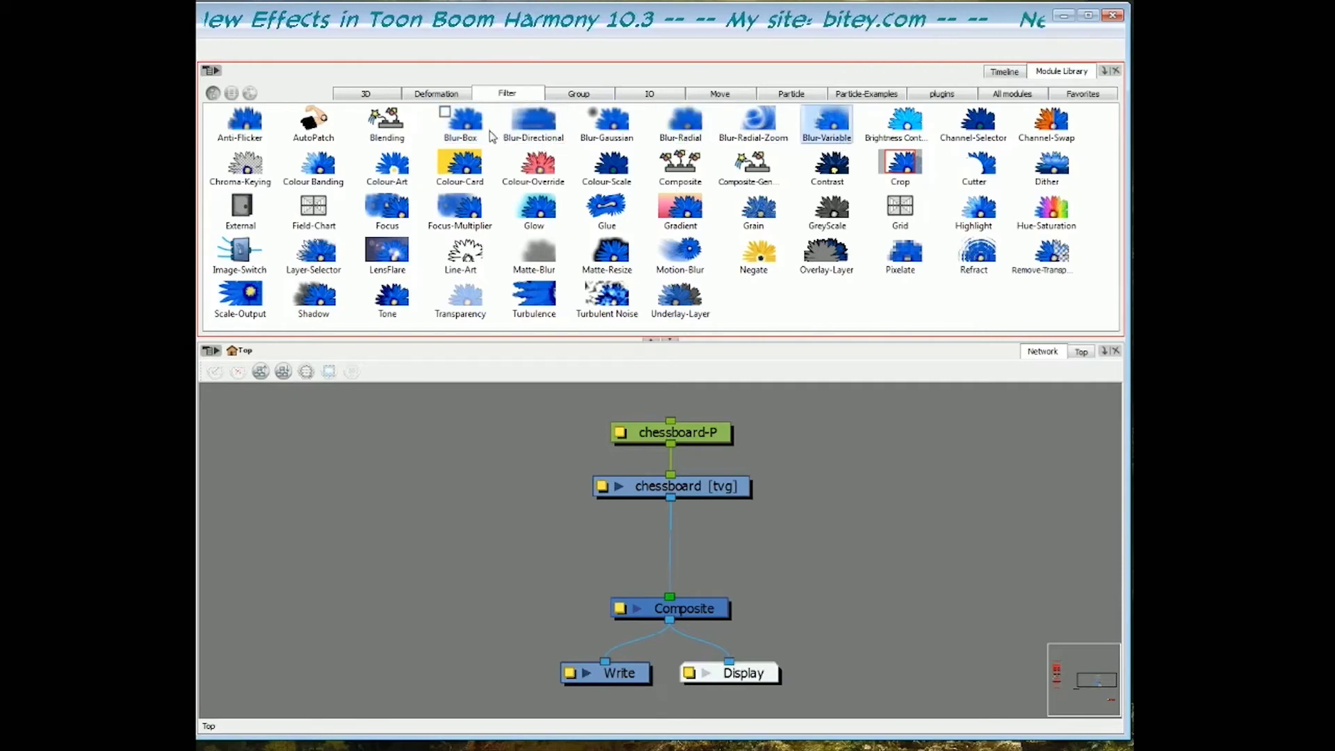
left_click(460, 141)
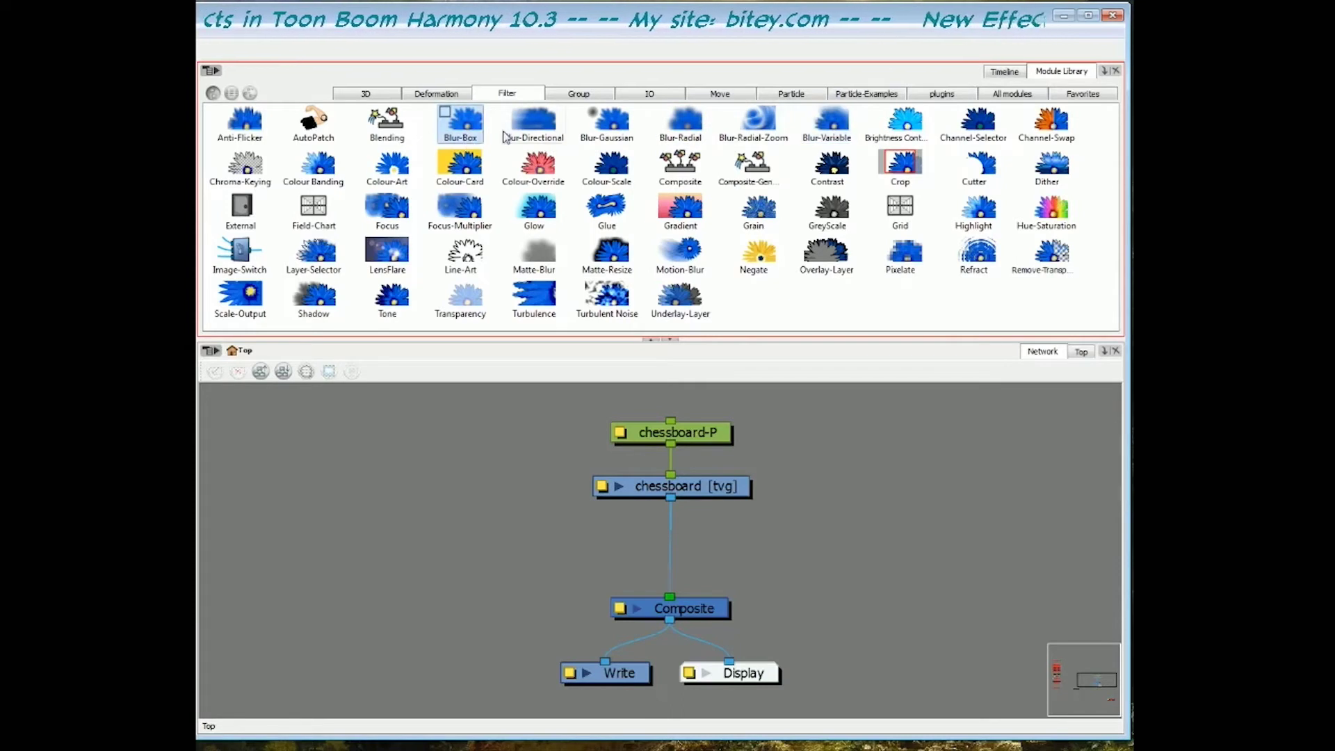
left_click(622, 142)
left_click(763, 143)
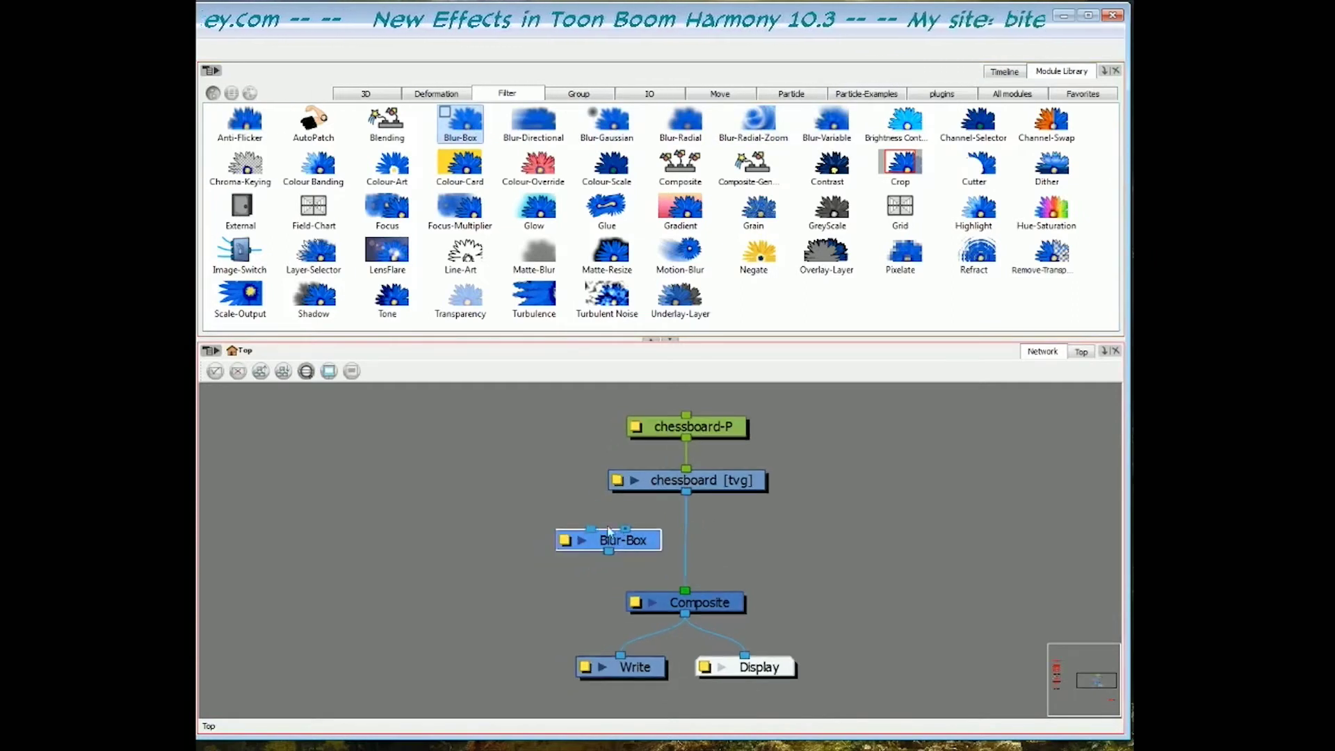
Wire Blur-Box between chessboard and Composite, centred in a column under the chessboard nodes
left_click_drag(638, 543, 693, 547)
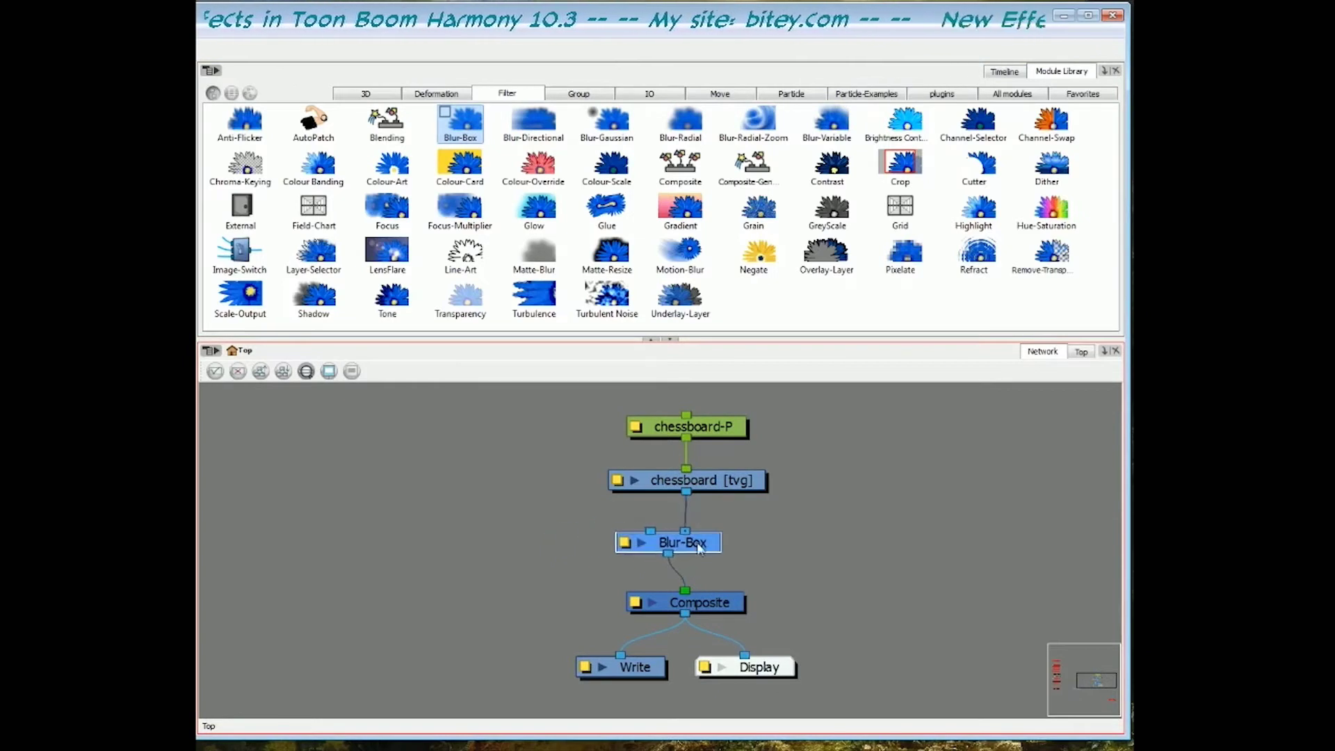
left_click_drag(800, 412, 786, 482)
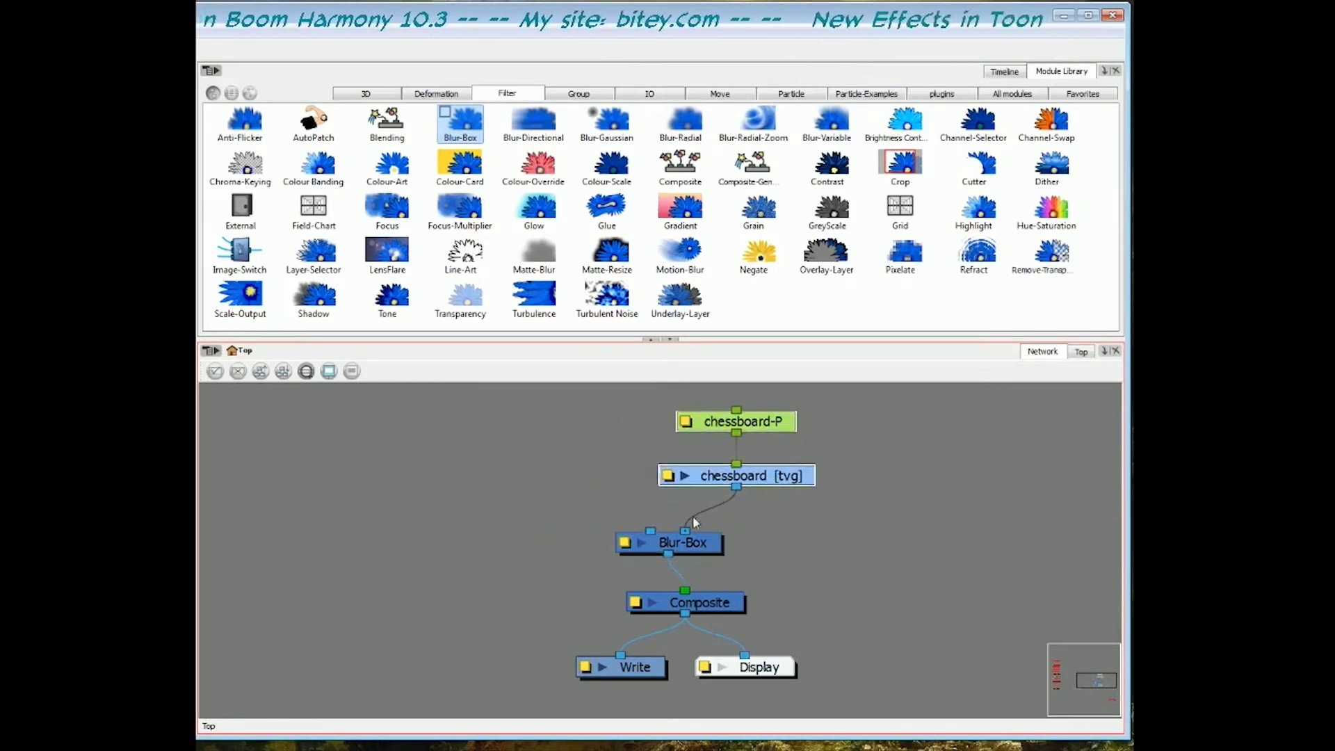
left_click_drag(660, 543, 653, 543)
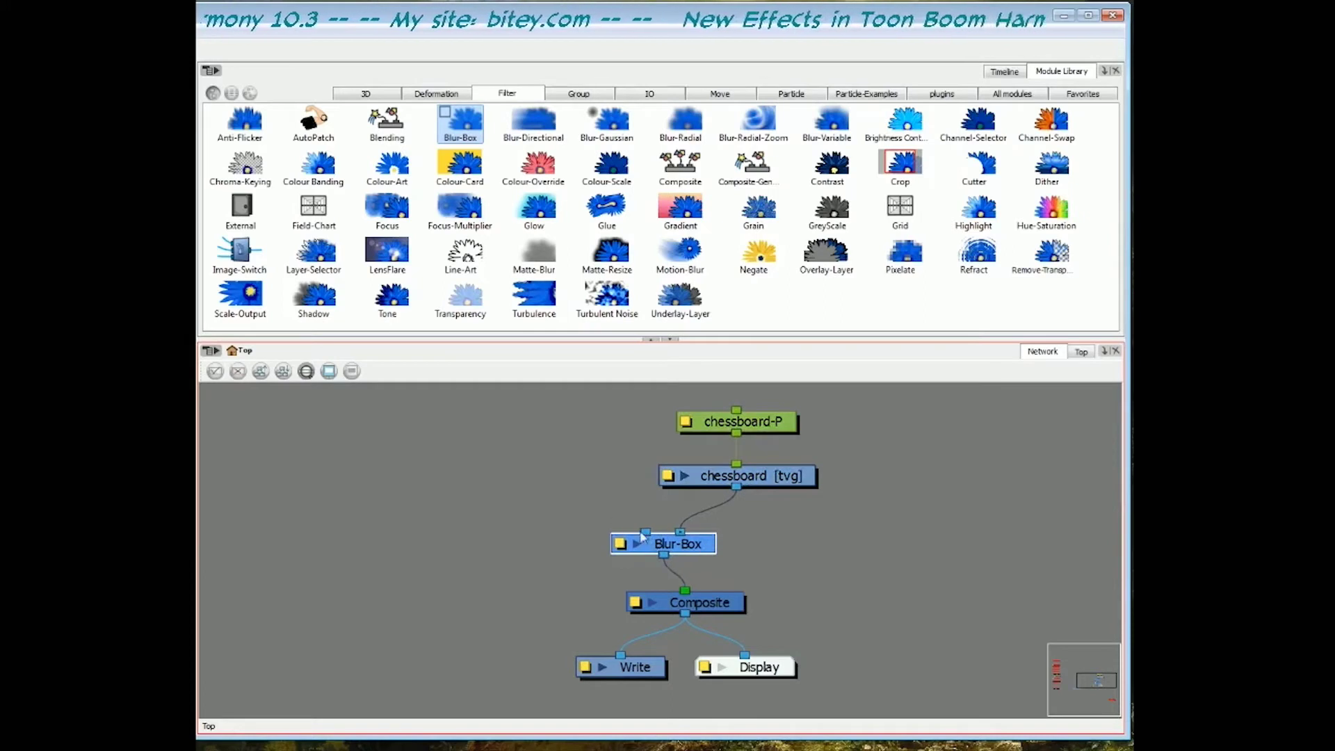
left_click(642, 521)
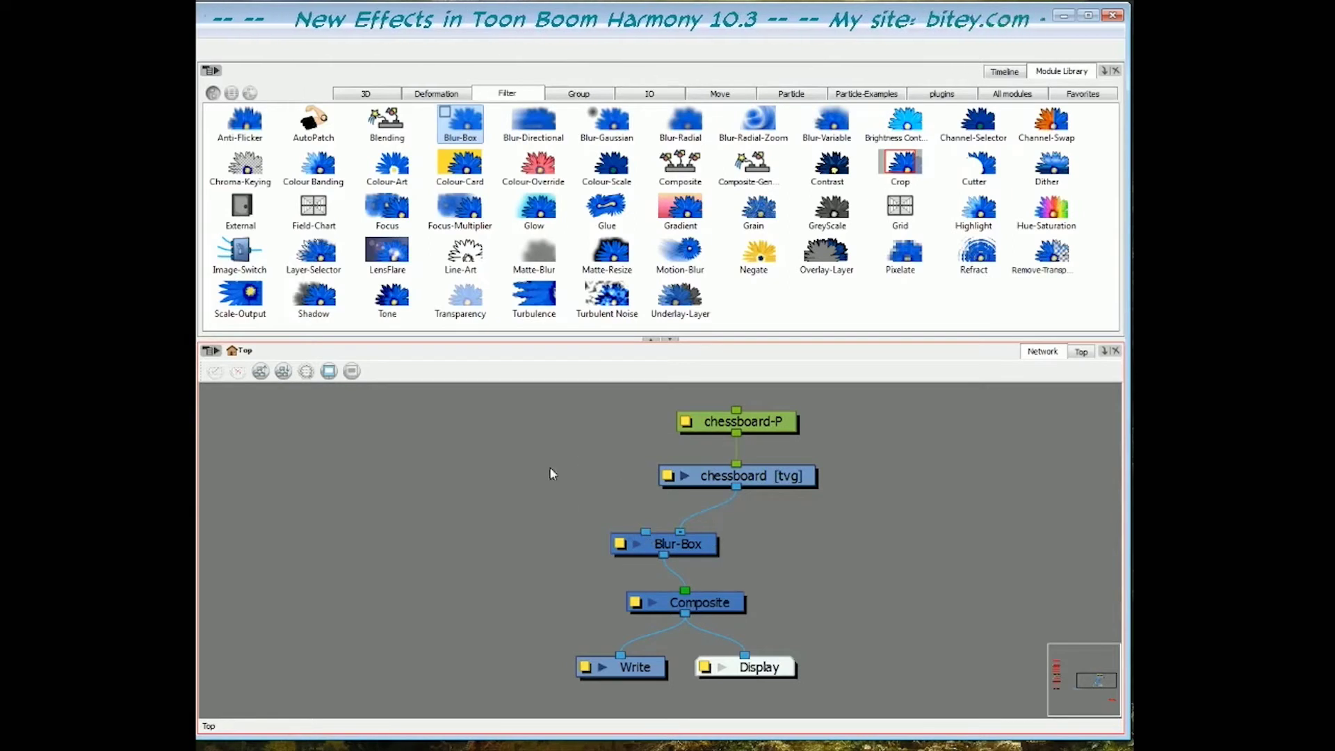
left_click_drag(706, 548, 712, 549)
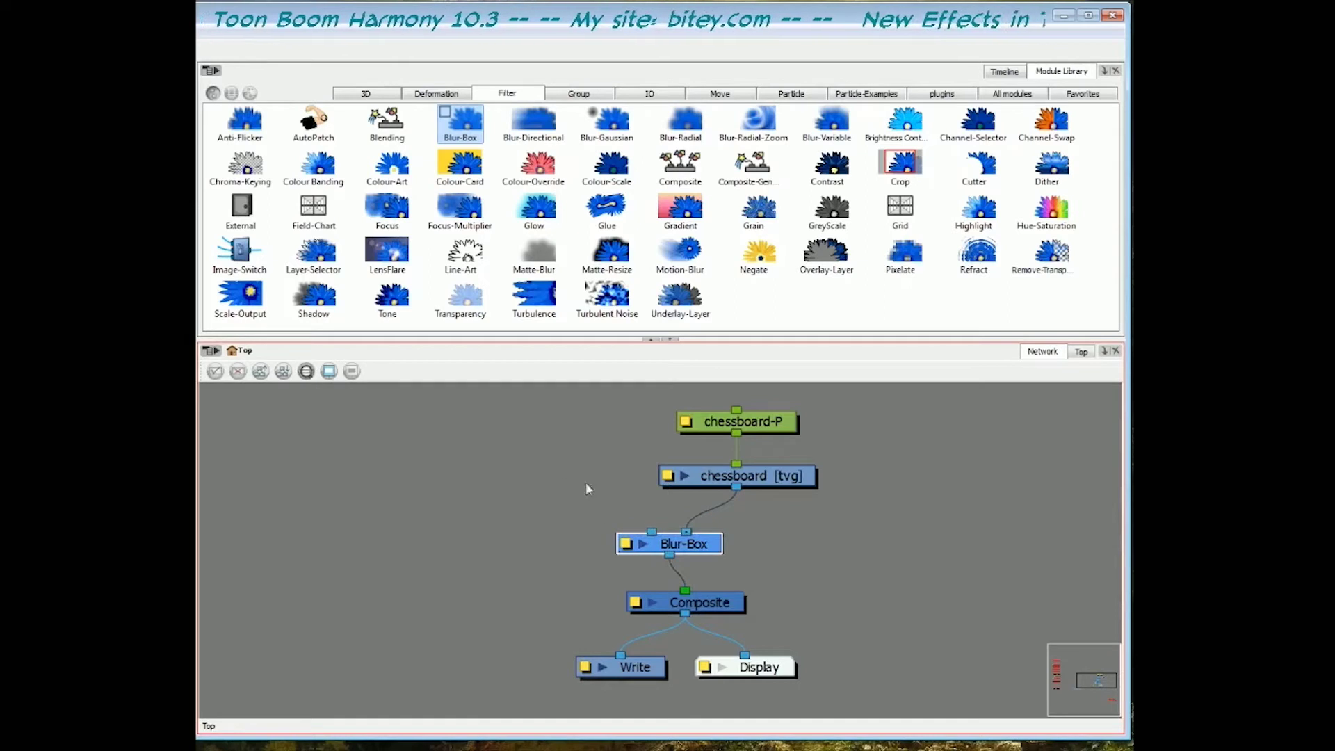
left_click_drag(715, 543, 732, 544)
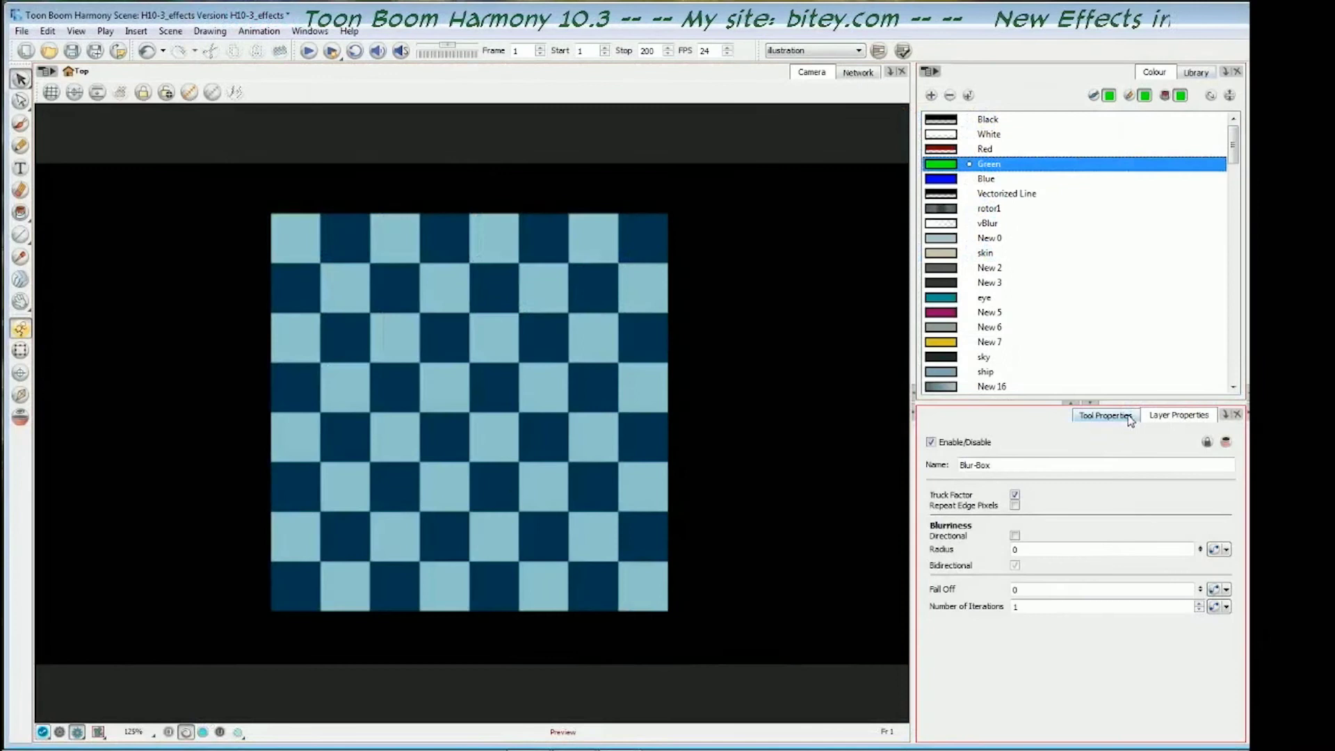
Expand the Blur-Box Layer Properties and set its Radius to 12
left_click(1072, 403)
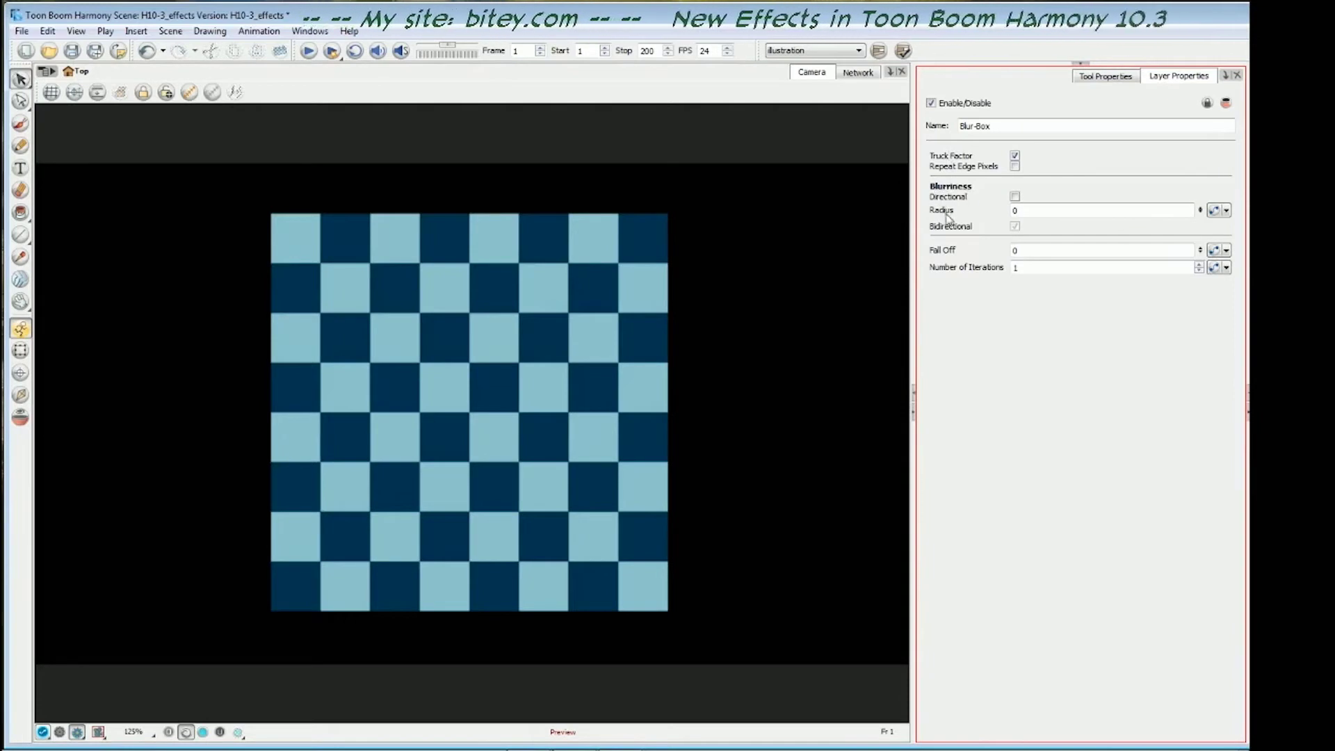
double_click(1014, 210)
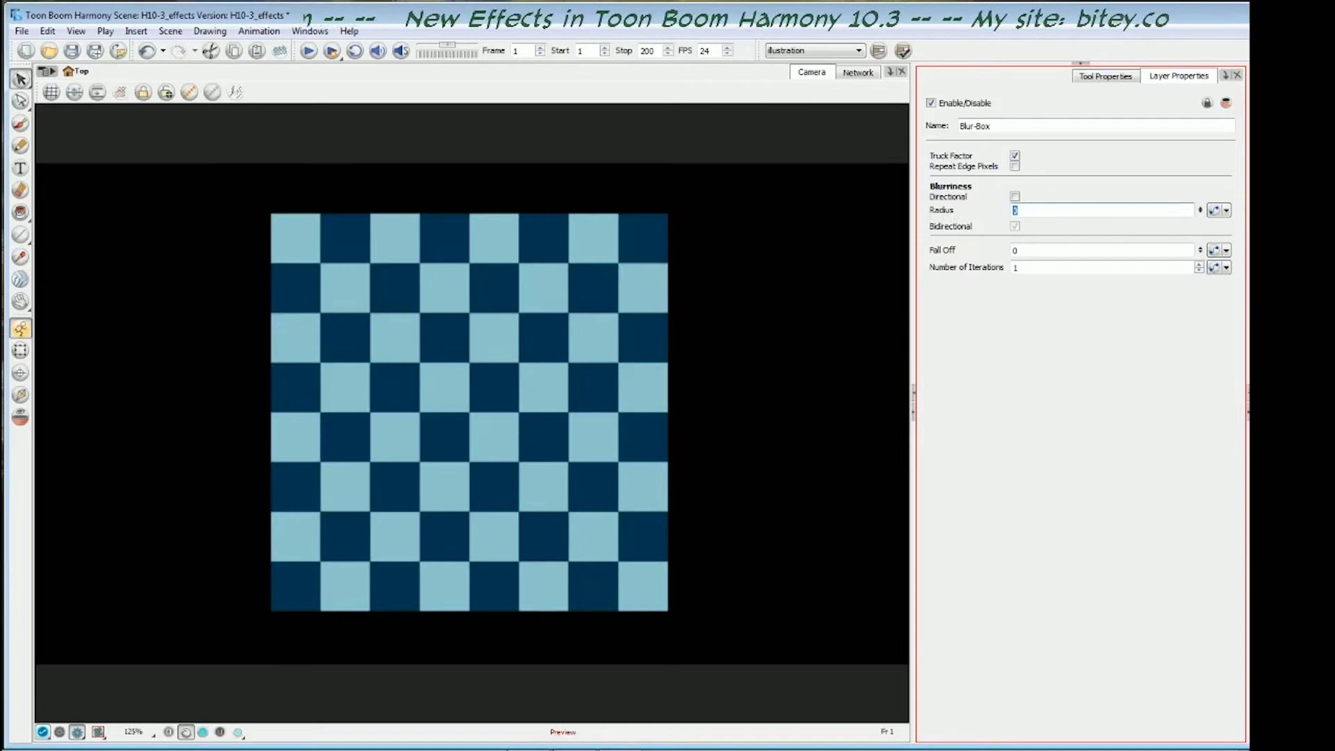
type("12")
key("Return")
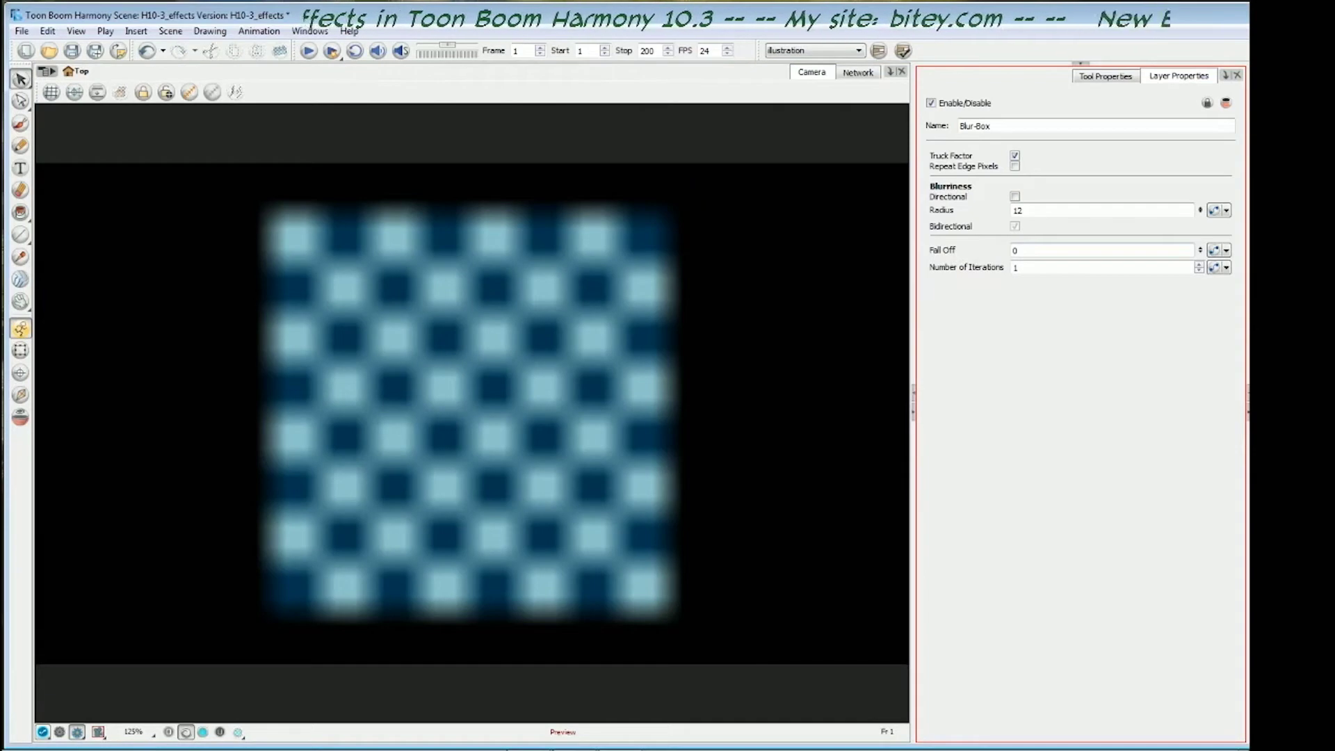
left_click(1015, 251)
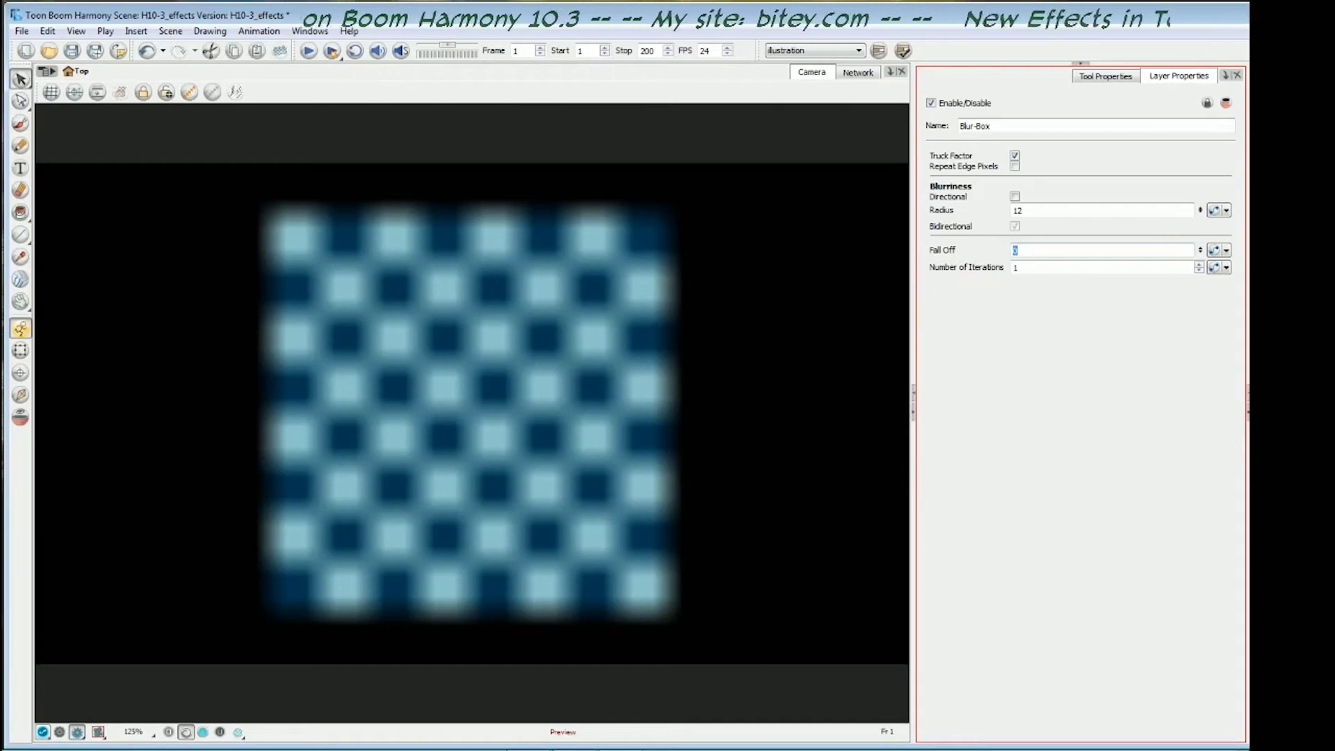
type("3")
key("Return")
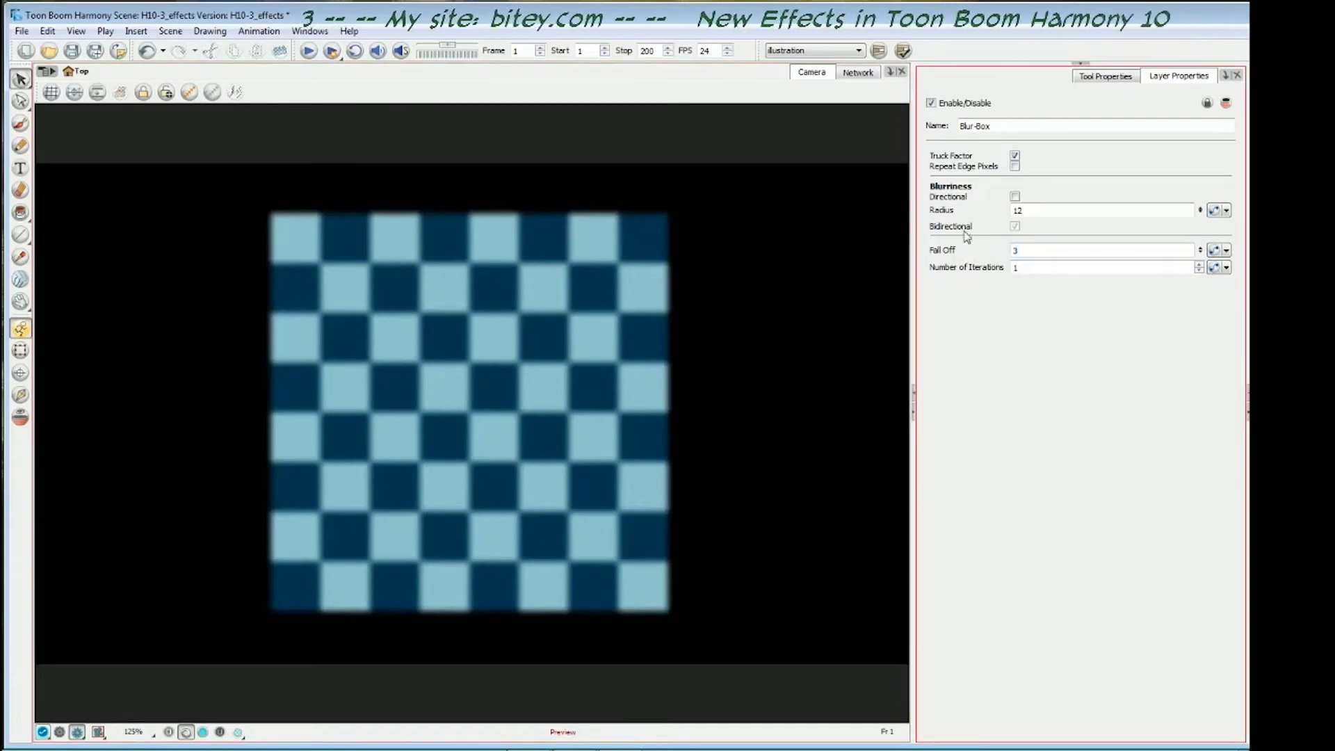
left_click(1017, 210)
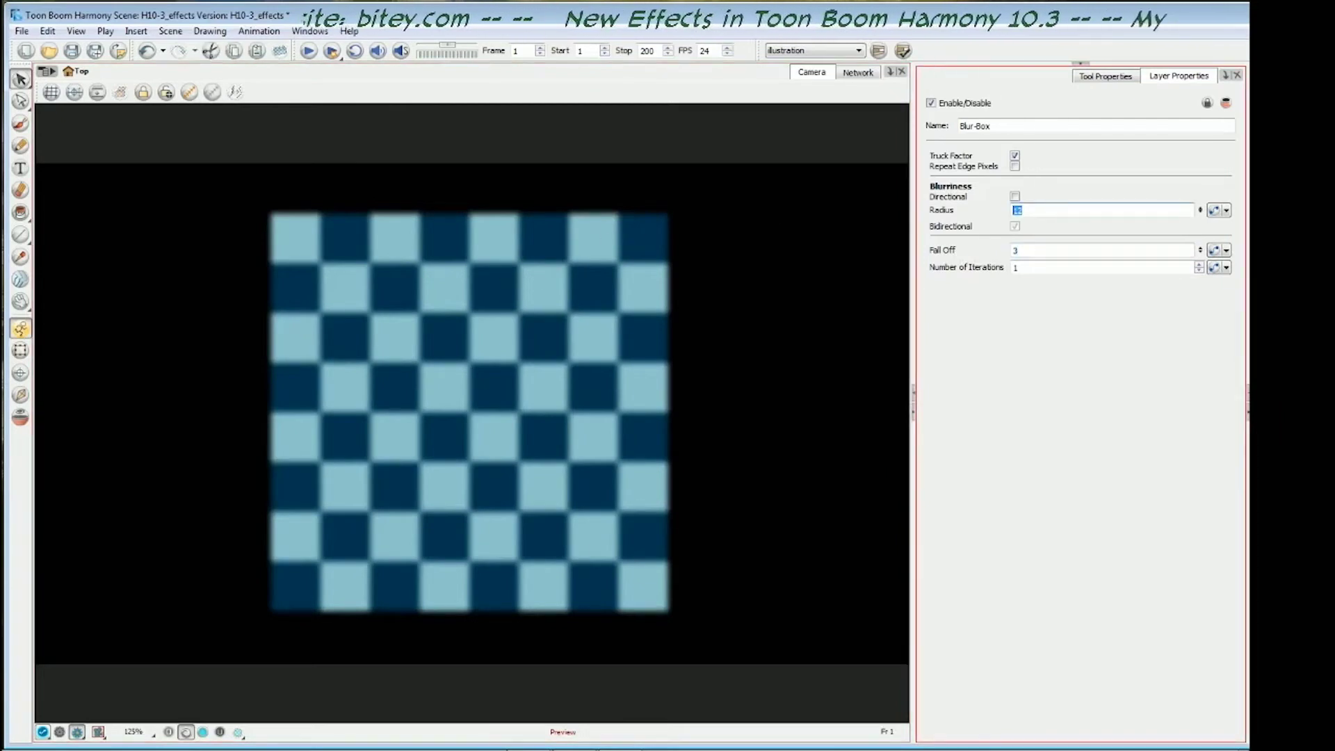
key("Return")
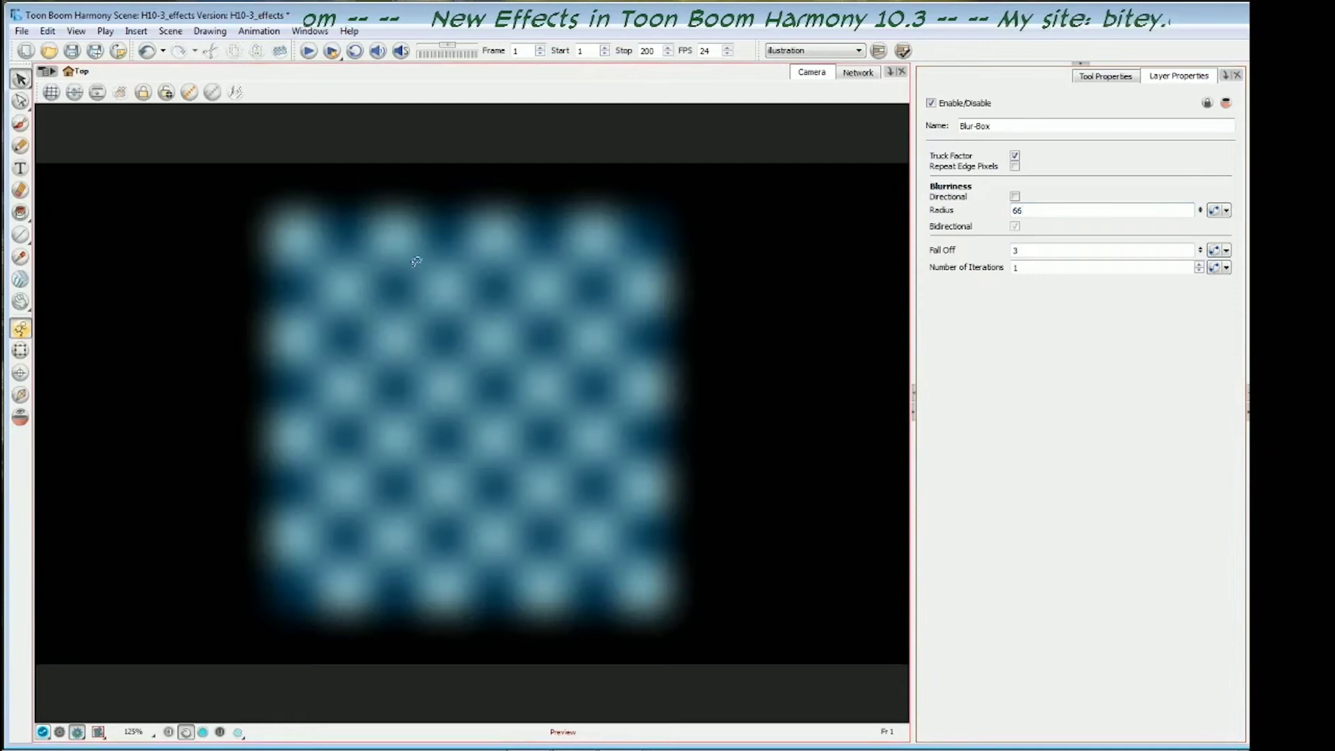
left_click(931, 258)
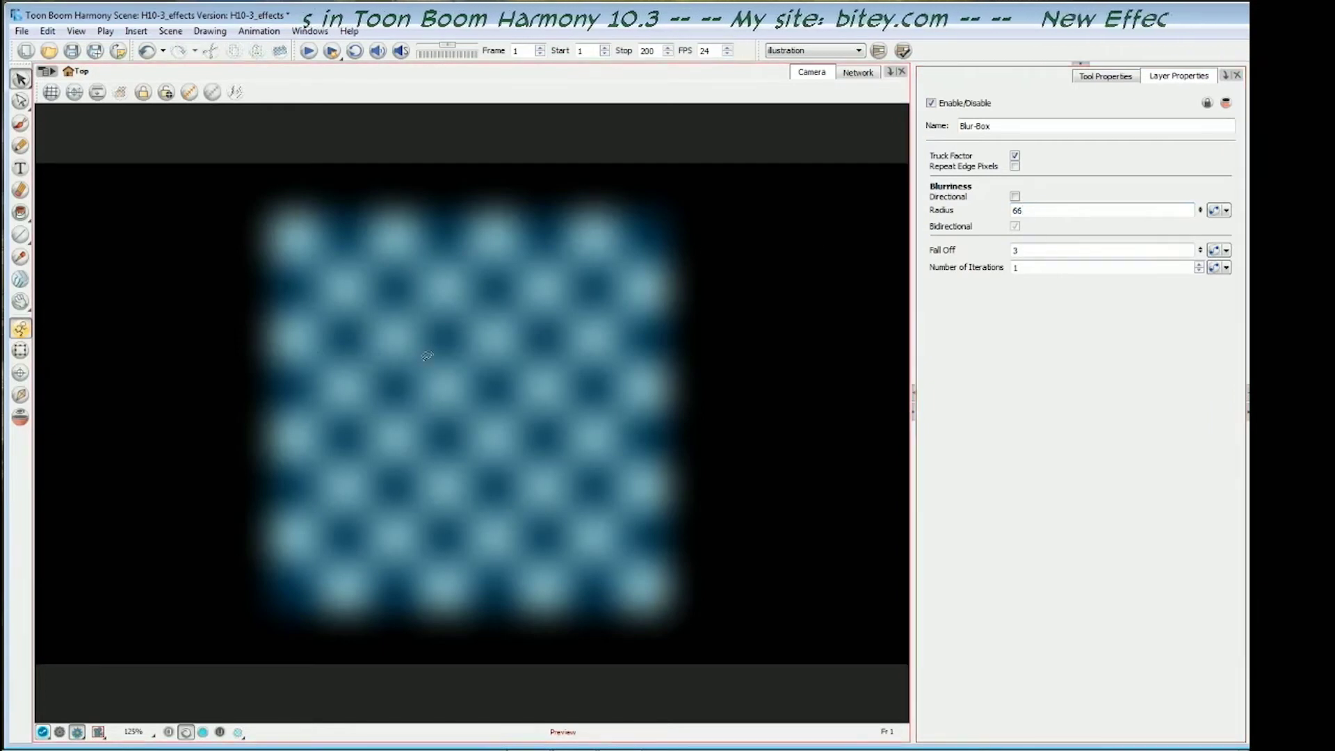
double_click(1014, 250)
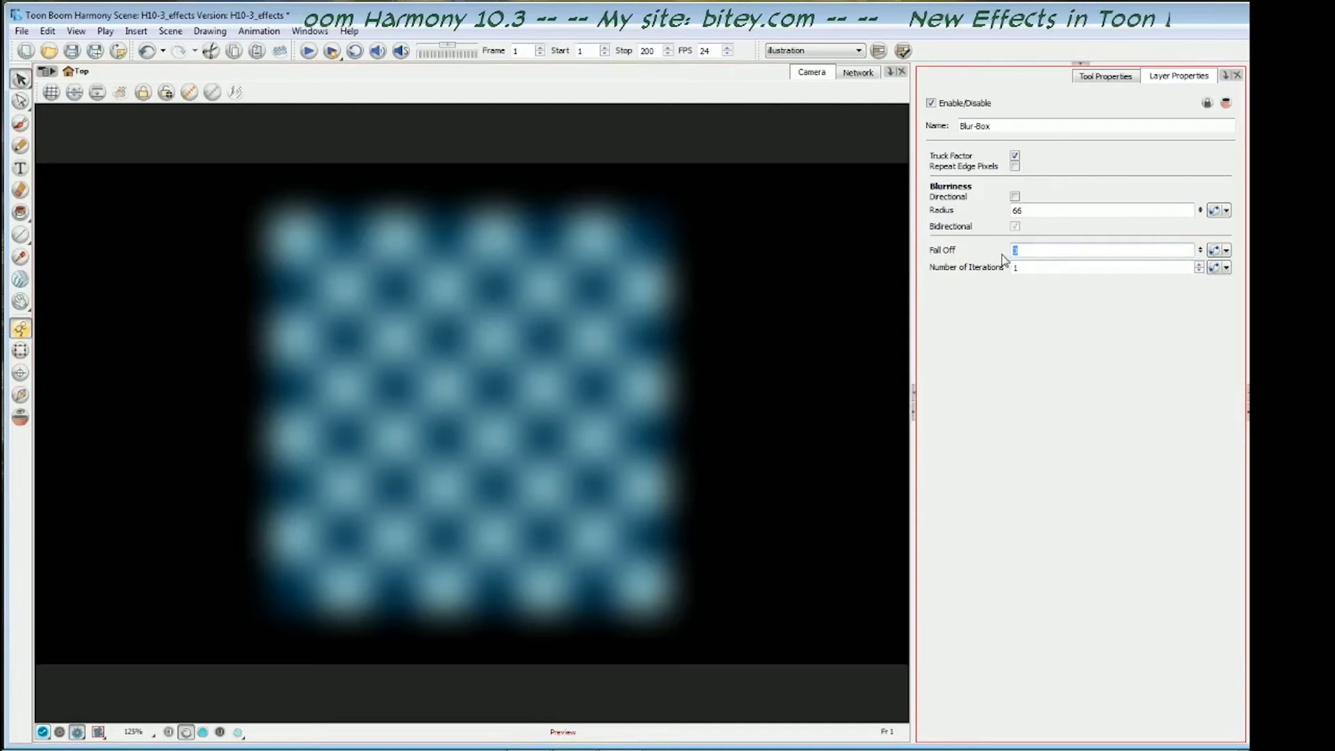
type("0")
key("Return")
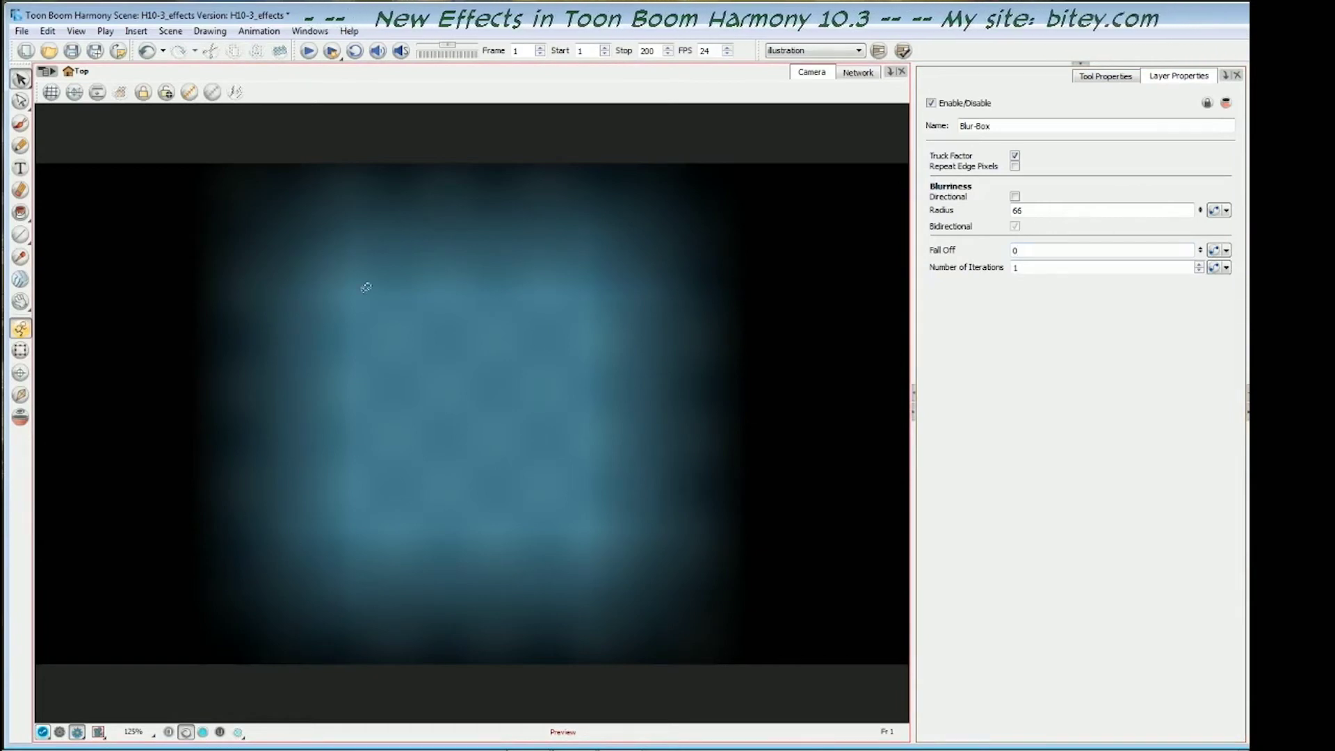
double_click(1017, 210)
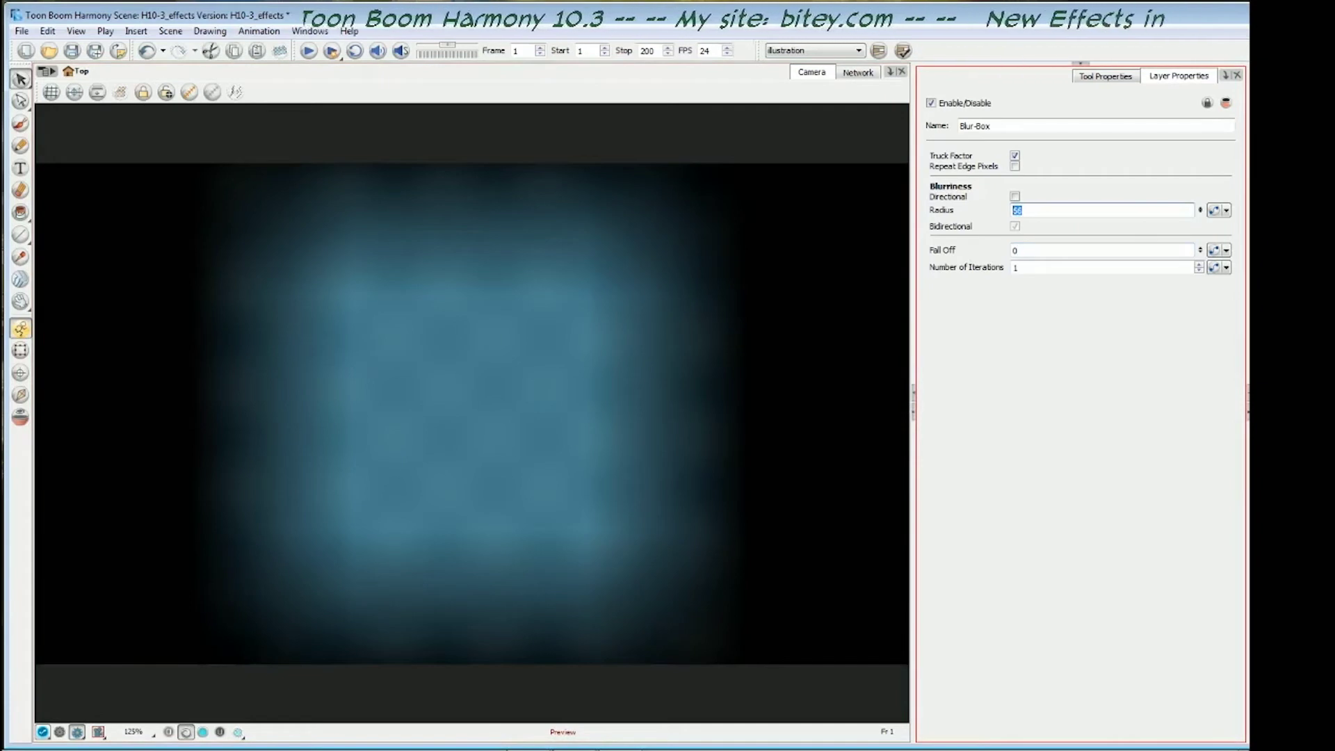
type("12")
key("Return")
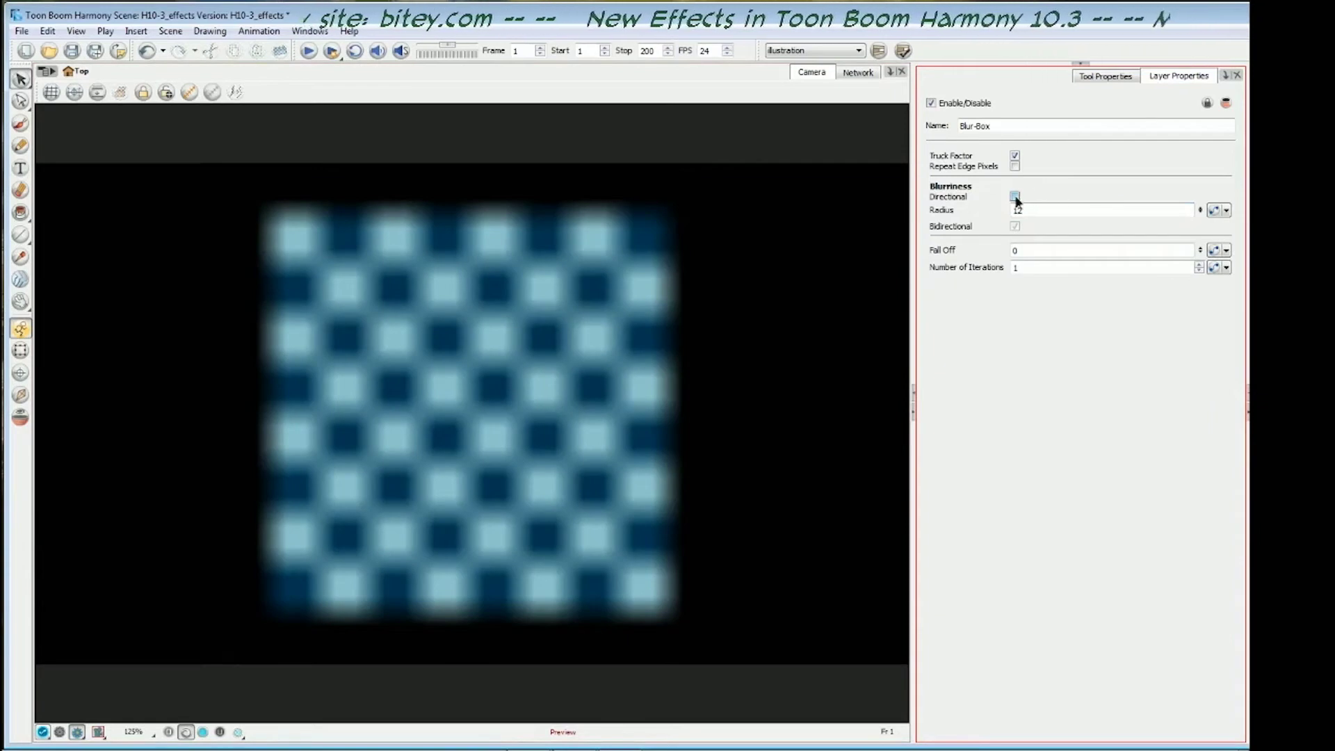
Make the Blur-Box directional with Length 22, Width 3 and Angle 45
left_click(1015, 197)
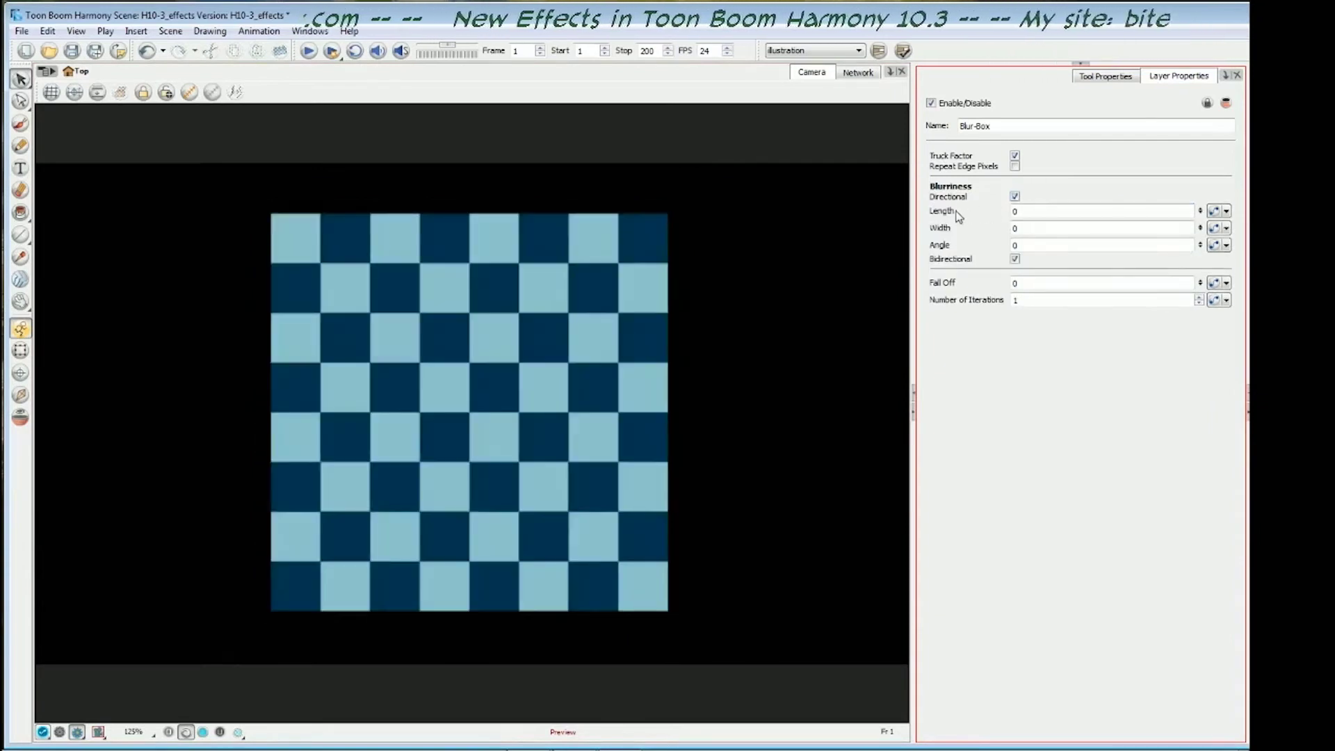
left_click(1015, 211)
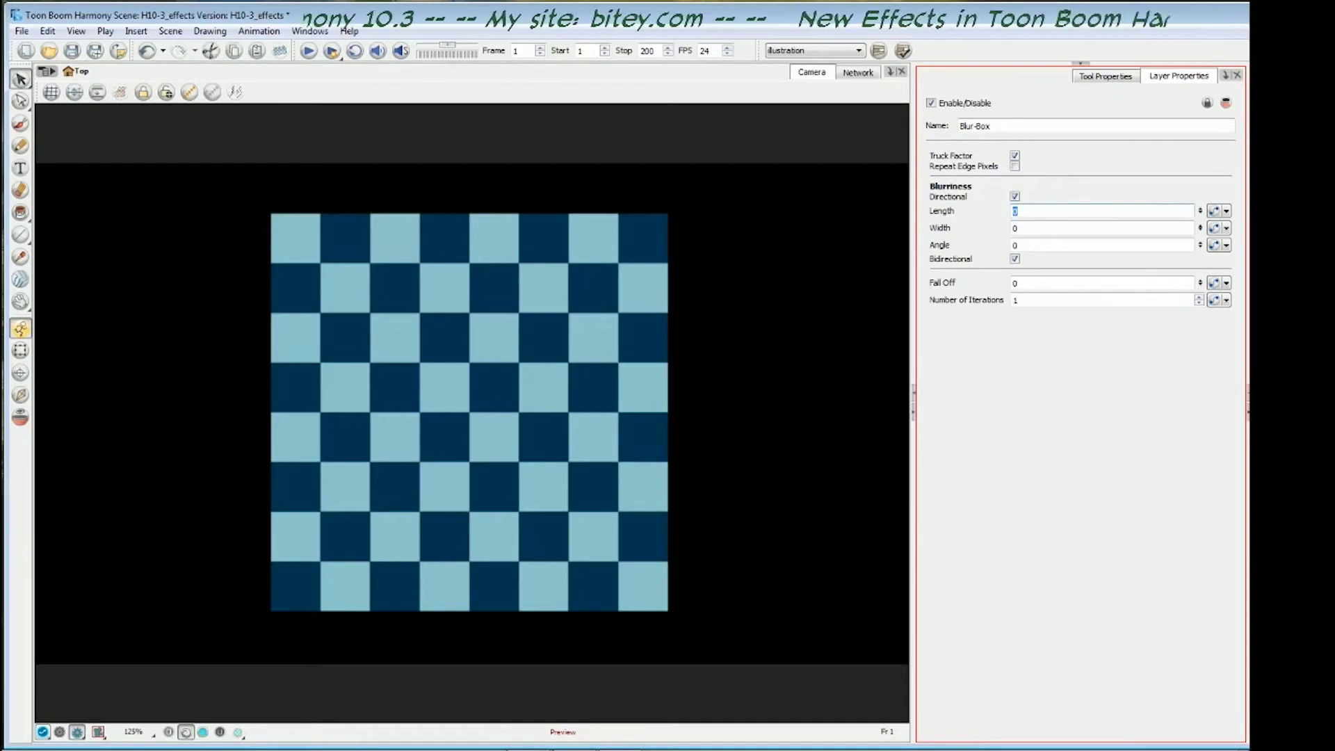
key("Return")
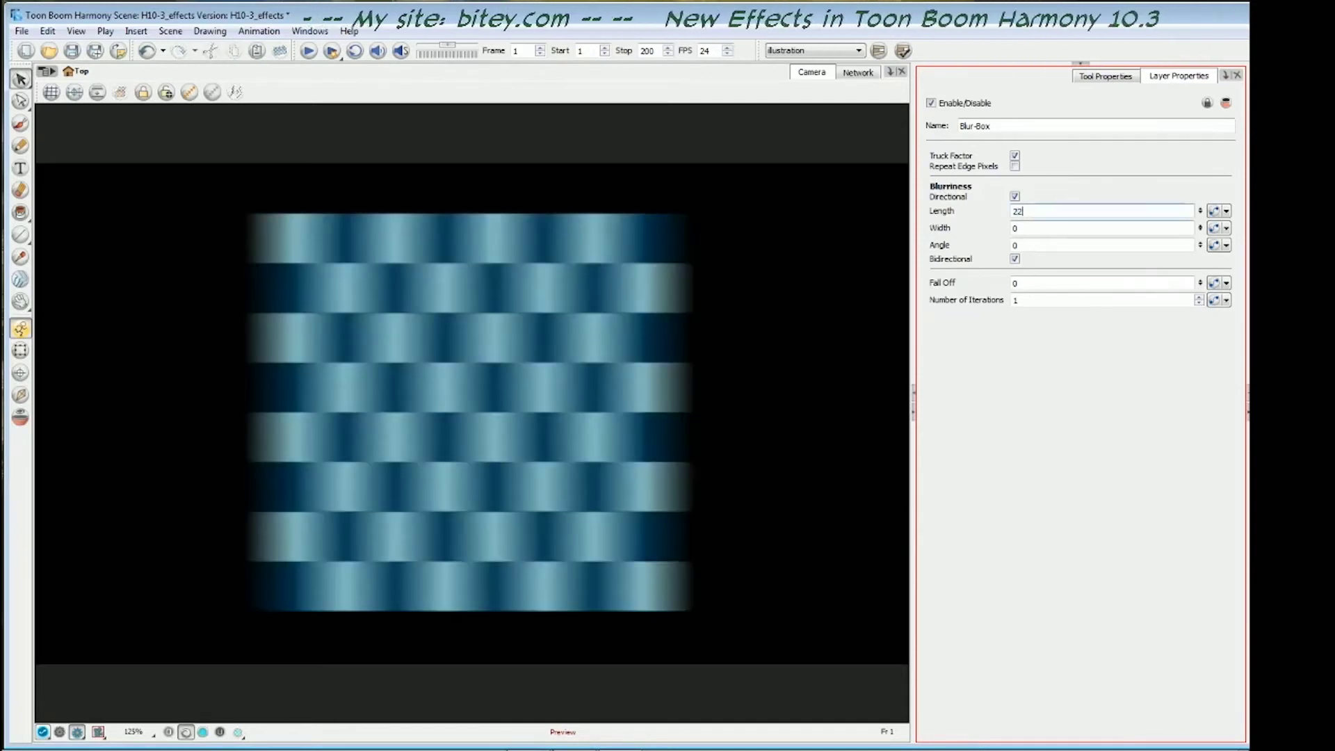
key("Tab")
type("3")
key("Return")
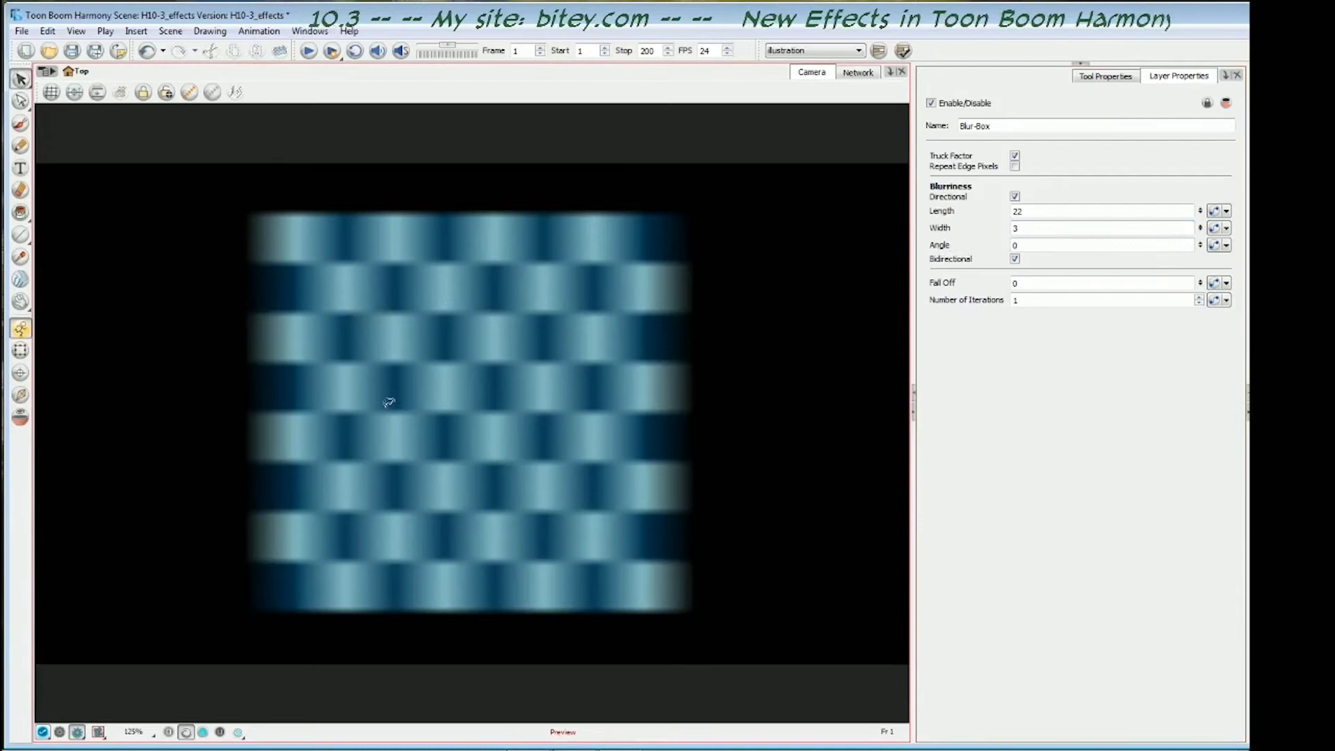
left_click(1016, 245)
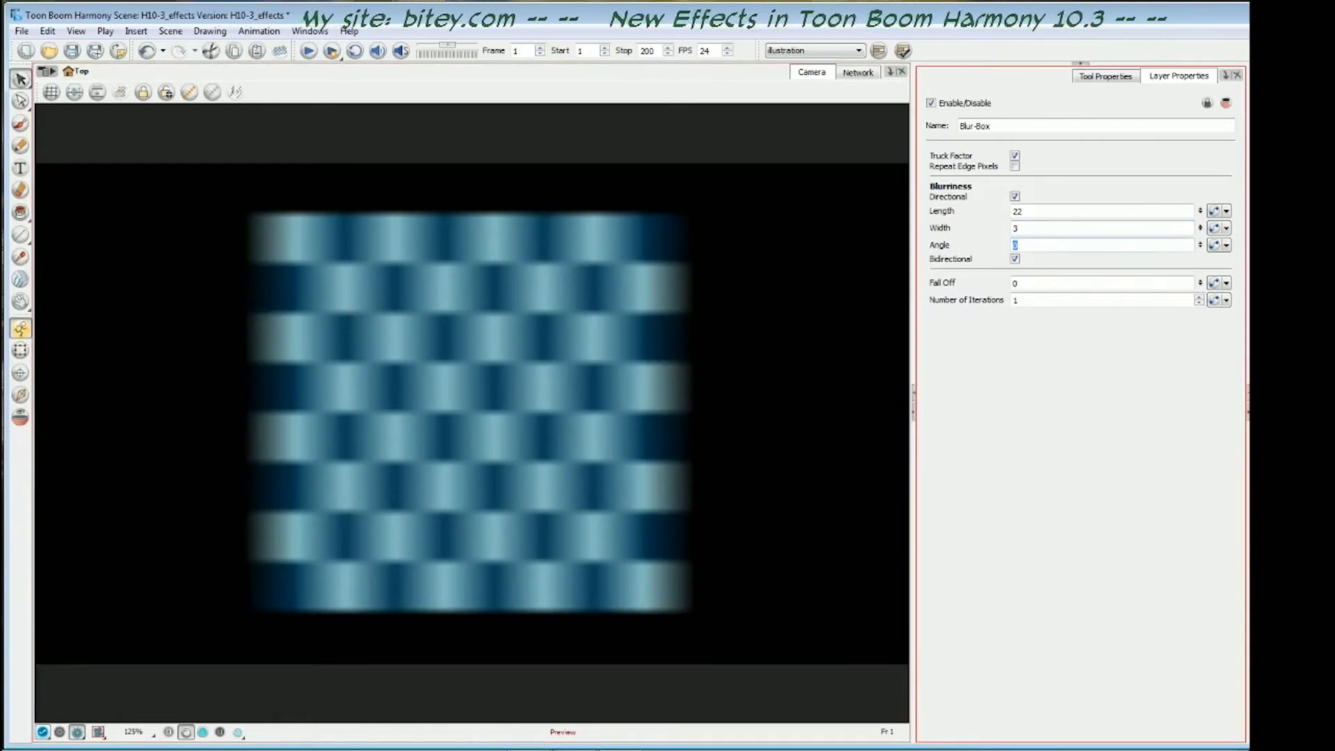
type("45")
key("Return")
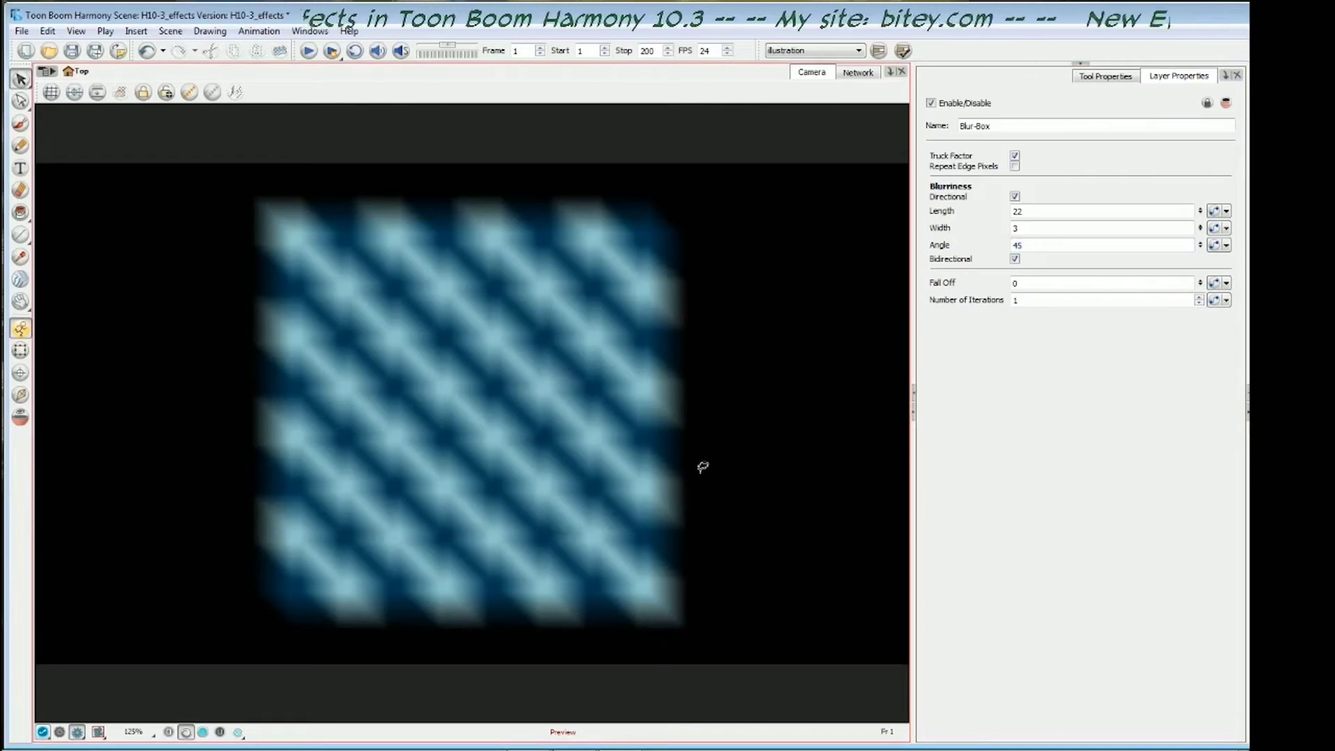
Try Bidirectional on the diagonal blur, then return it to one direction only
left_click(1015, 260)
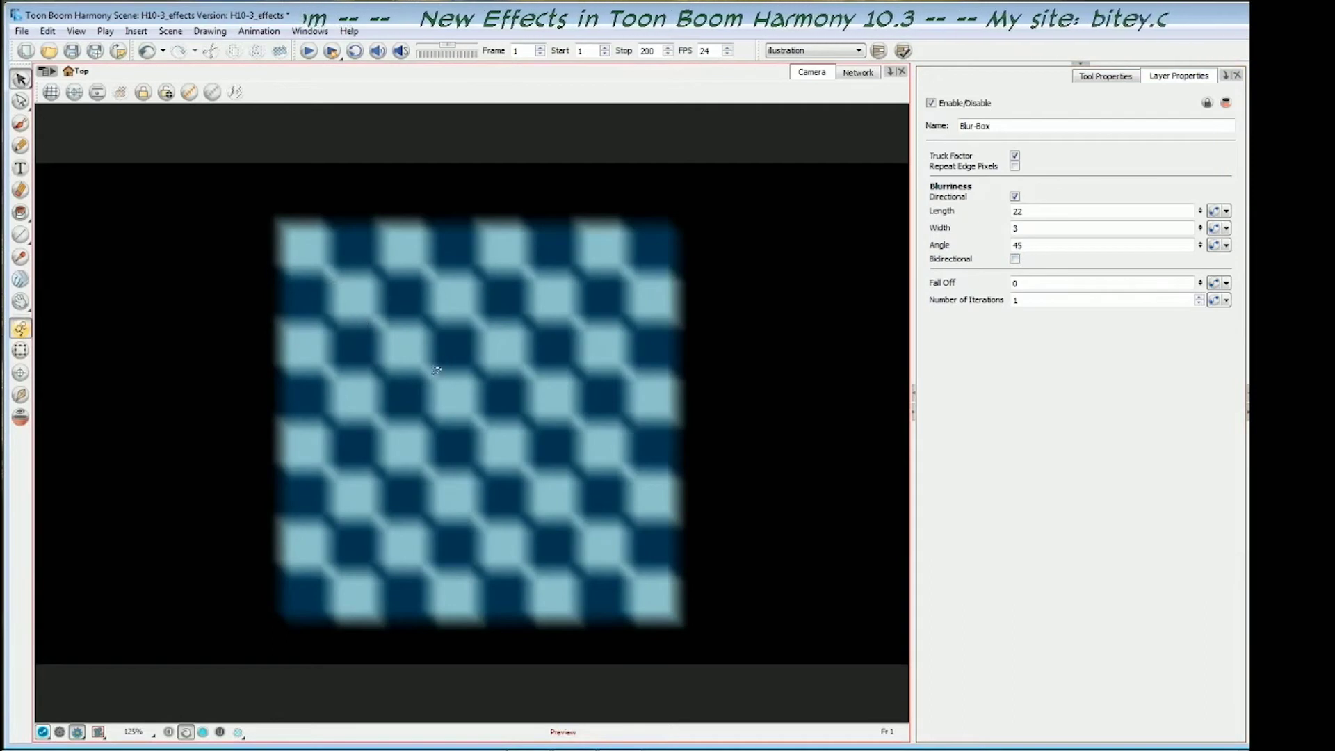
left_click(1016, 260)
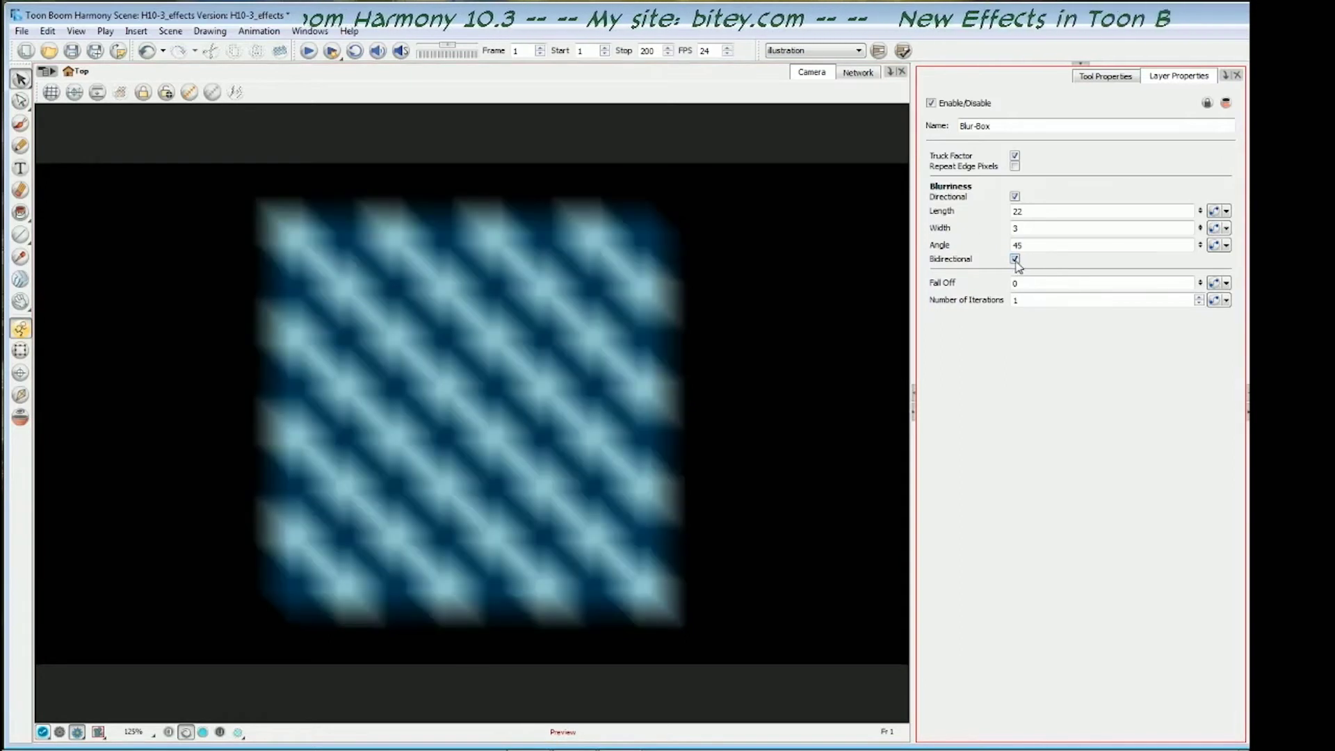
left_click(1015, 260)
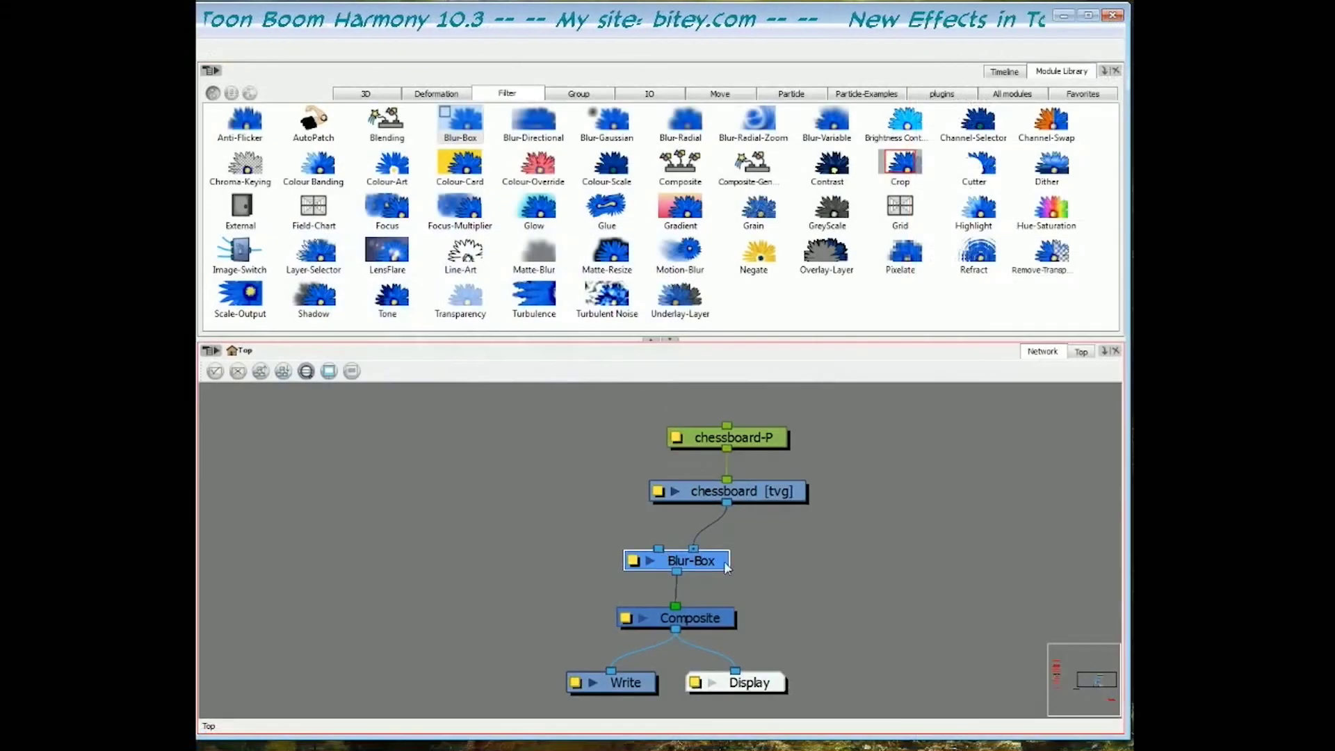
Move blurMatte beside the chain and connect it to Blur-Box's matte port instead of Composite
left_click_drag(821, 417, 646, 507)
left_click_drag(737, 501, 762, 500)
left_click_drag(448, 564, 651, 486)
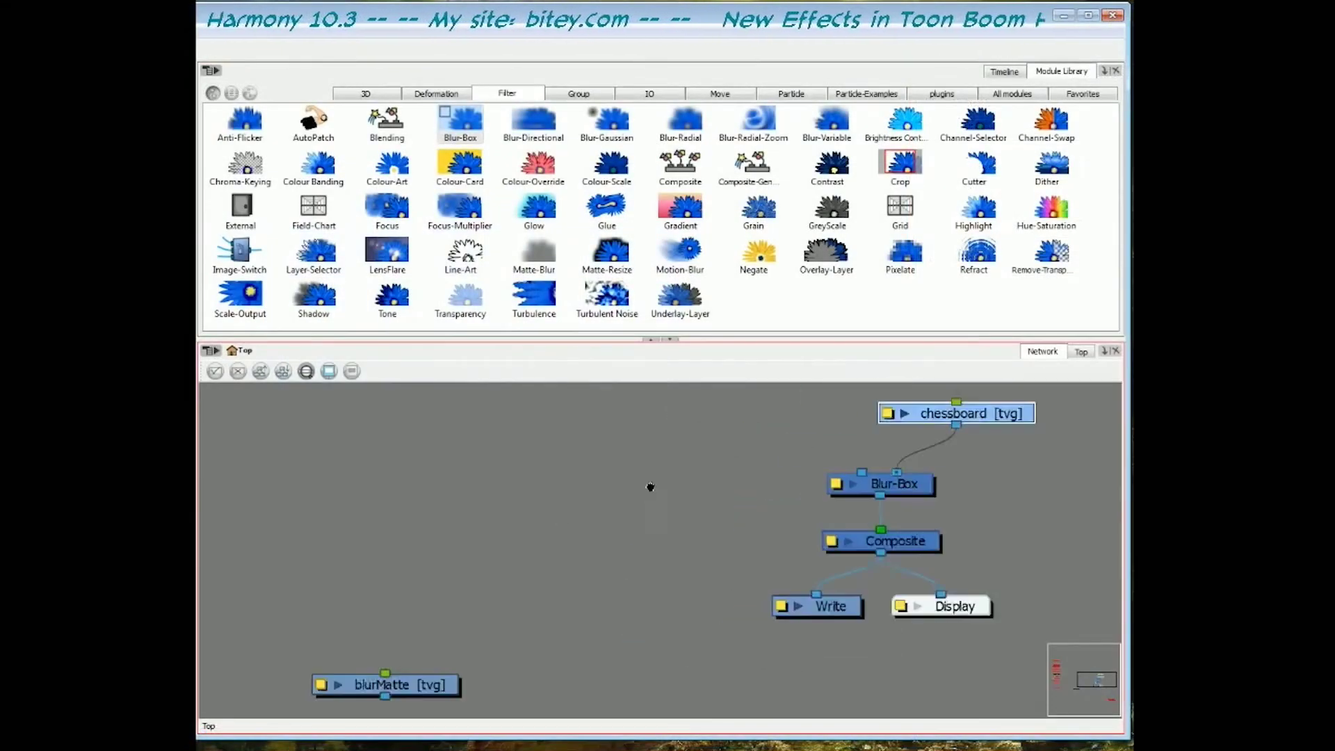
left_click_drag(462, 647, 674, 524)
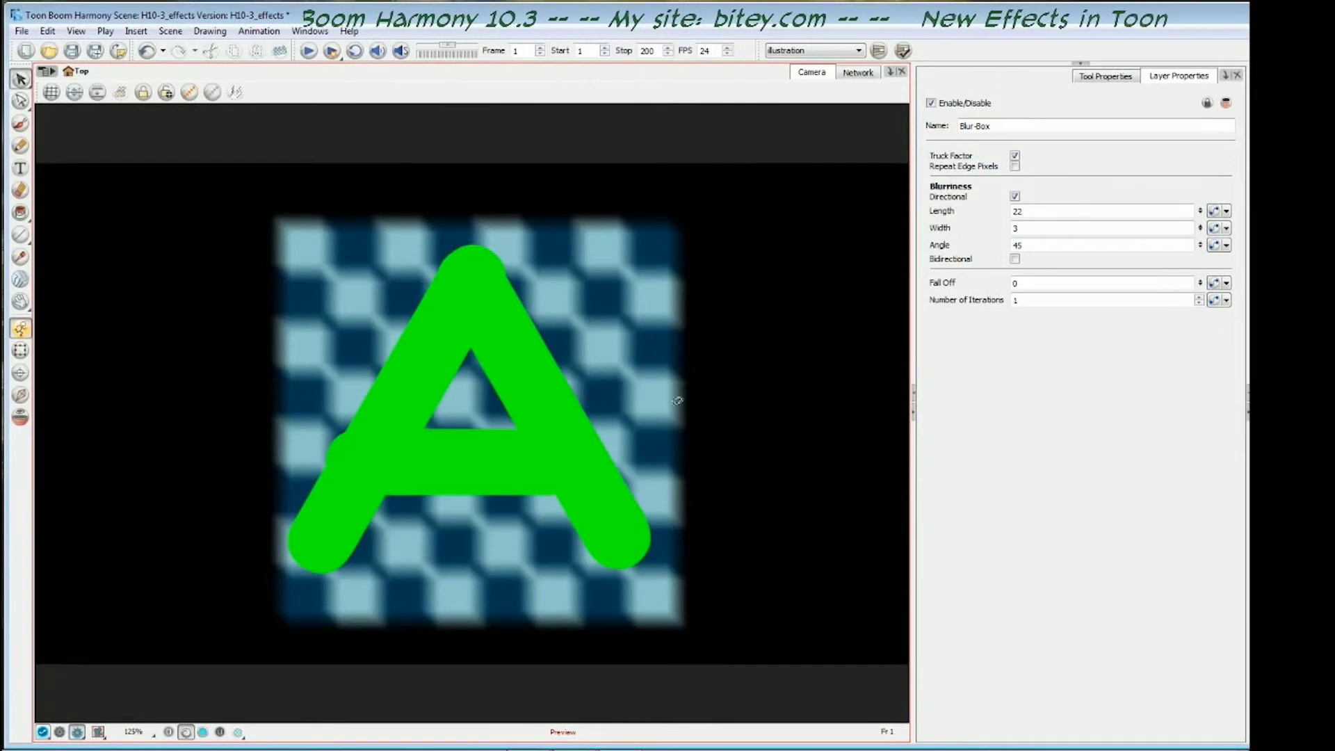
key("Escape")
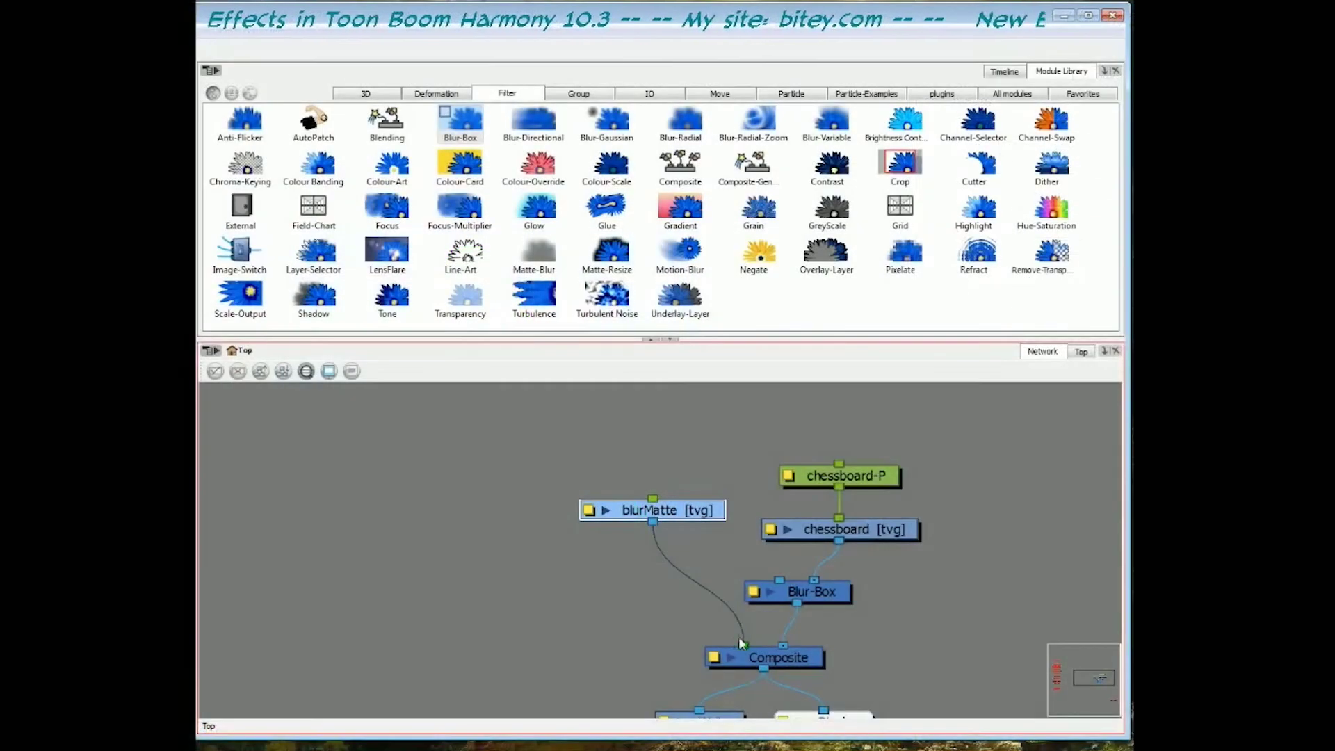
left_click_drag(739, 636, 799, 595)
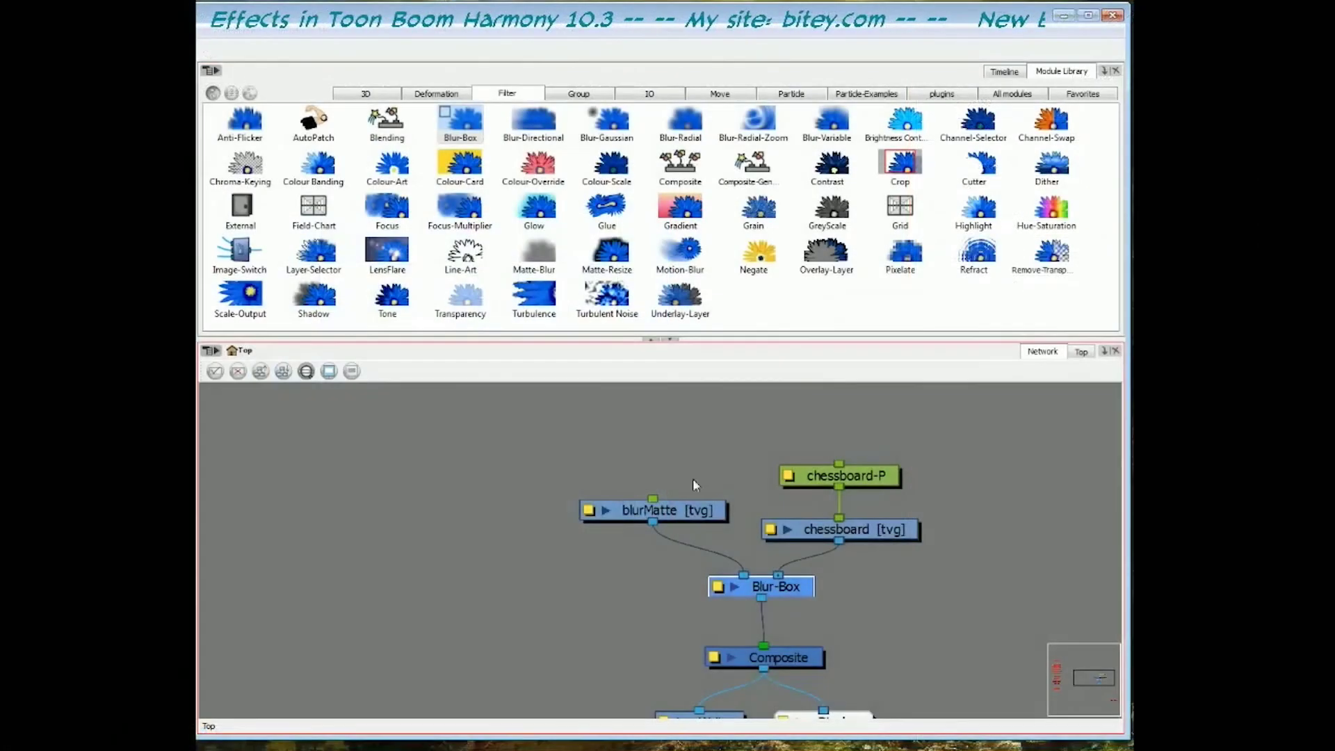
left_click_drag(687, 512, 706, 470)
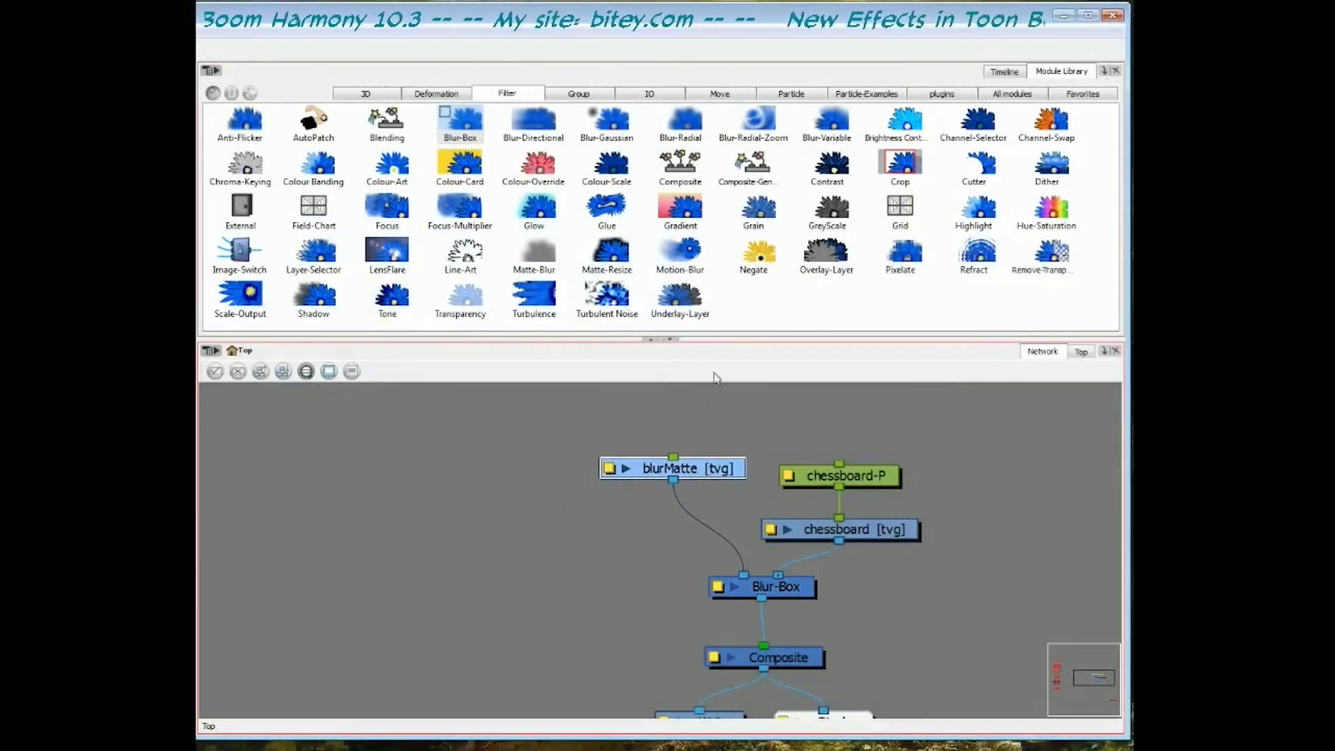
Insert a Negate node on the matte cable with Negate Alpha on and Clamp to Alpha off
left_click(759, 261)
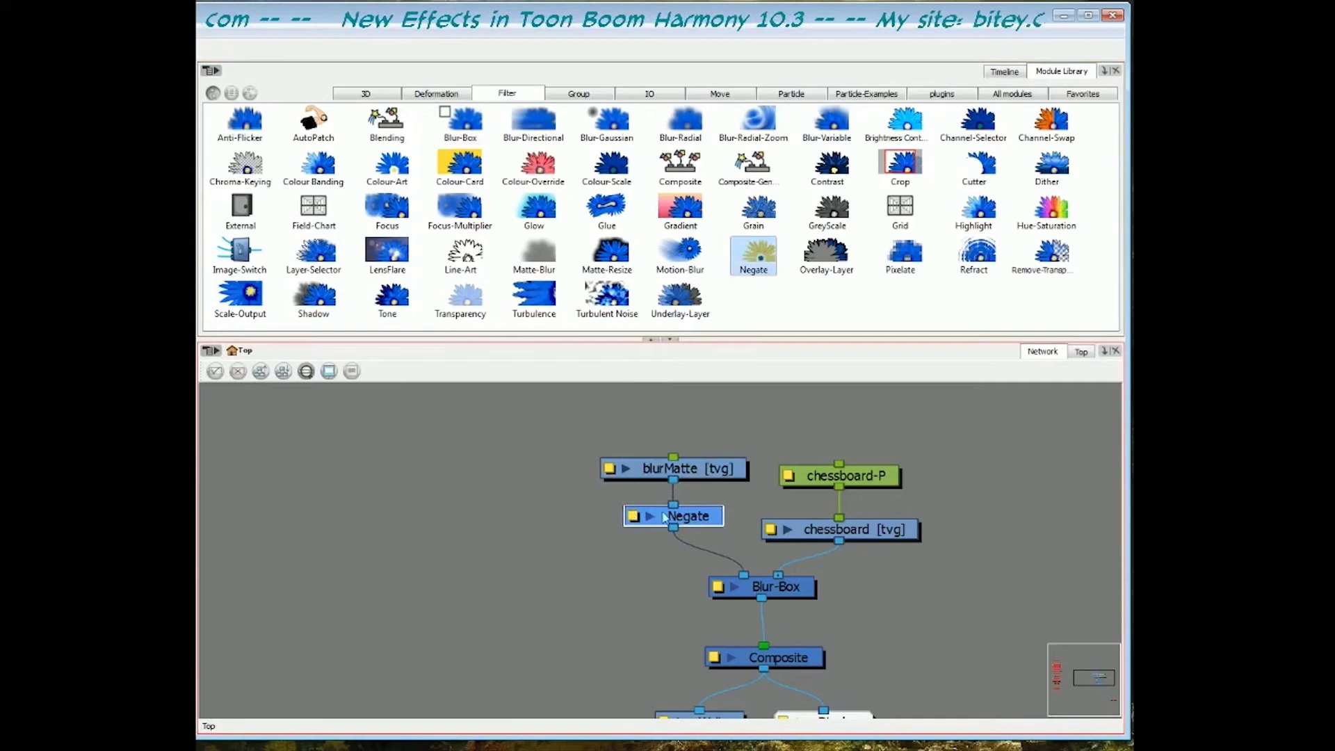
left_click(633, 517)
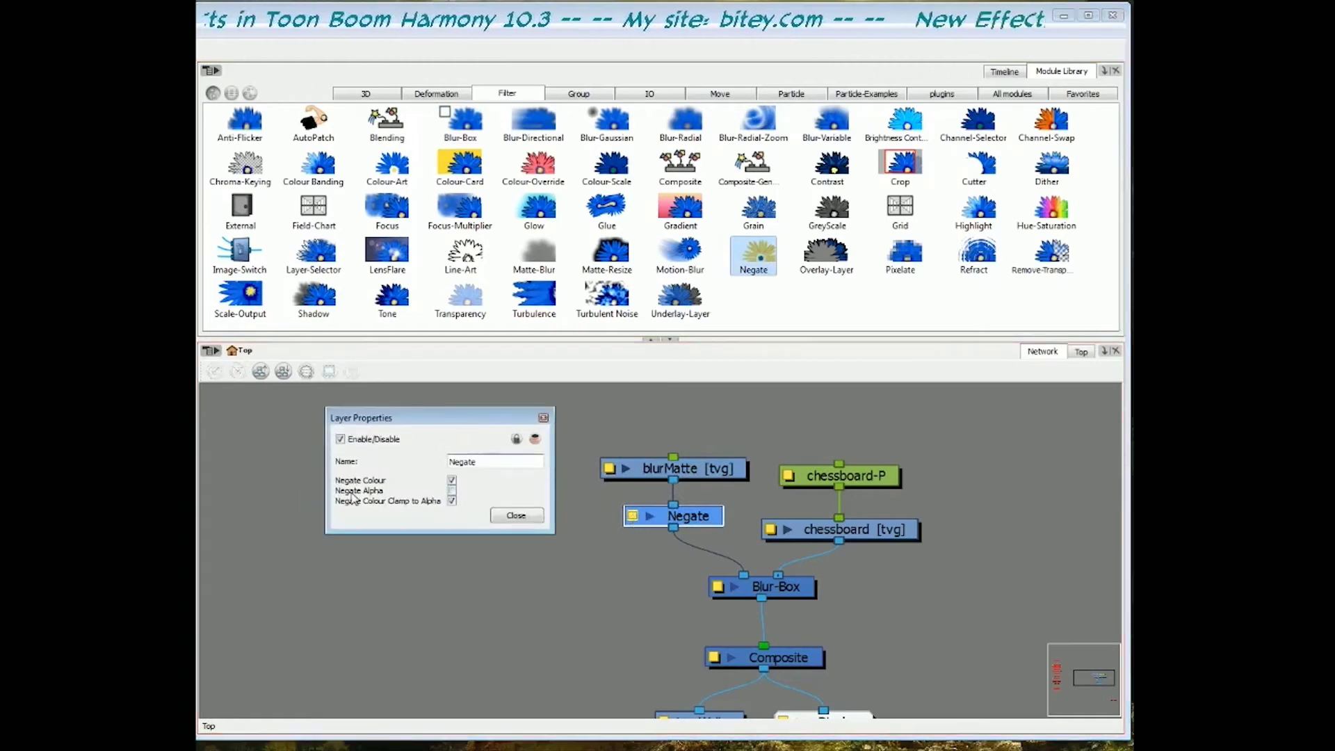
left_click(452, 490)
left_click(452, 500)
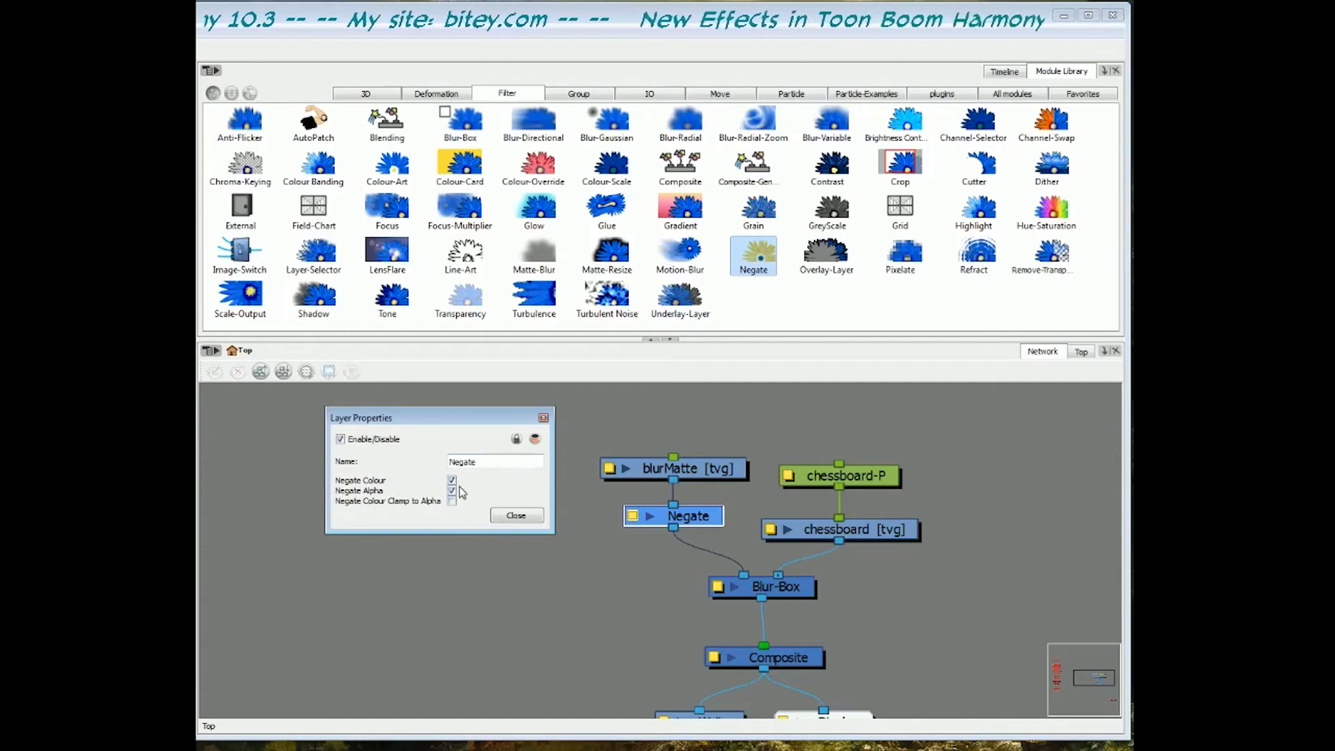
left_click(517, 515)
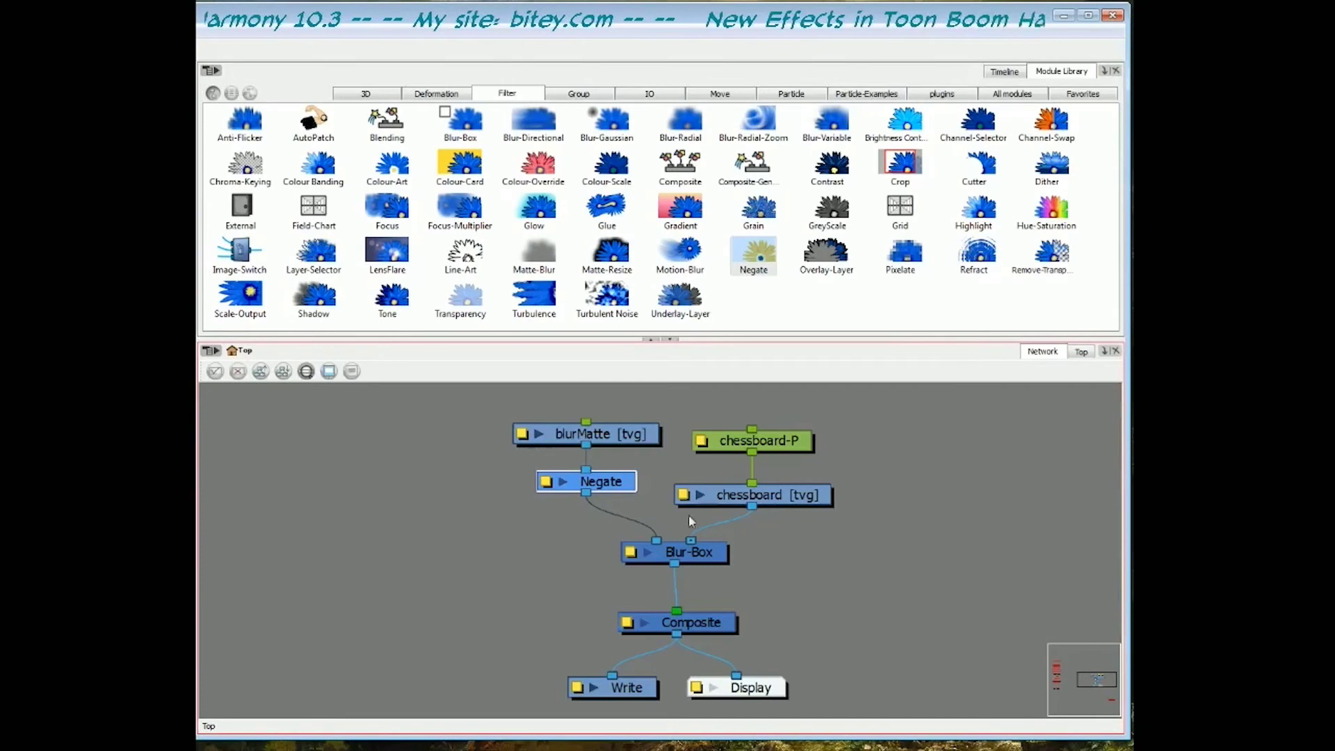
Pull the Blur-Box node out of the chessboard–Composite chain
left_click_drag(698, 554, 569, 550)
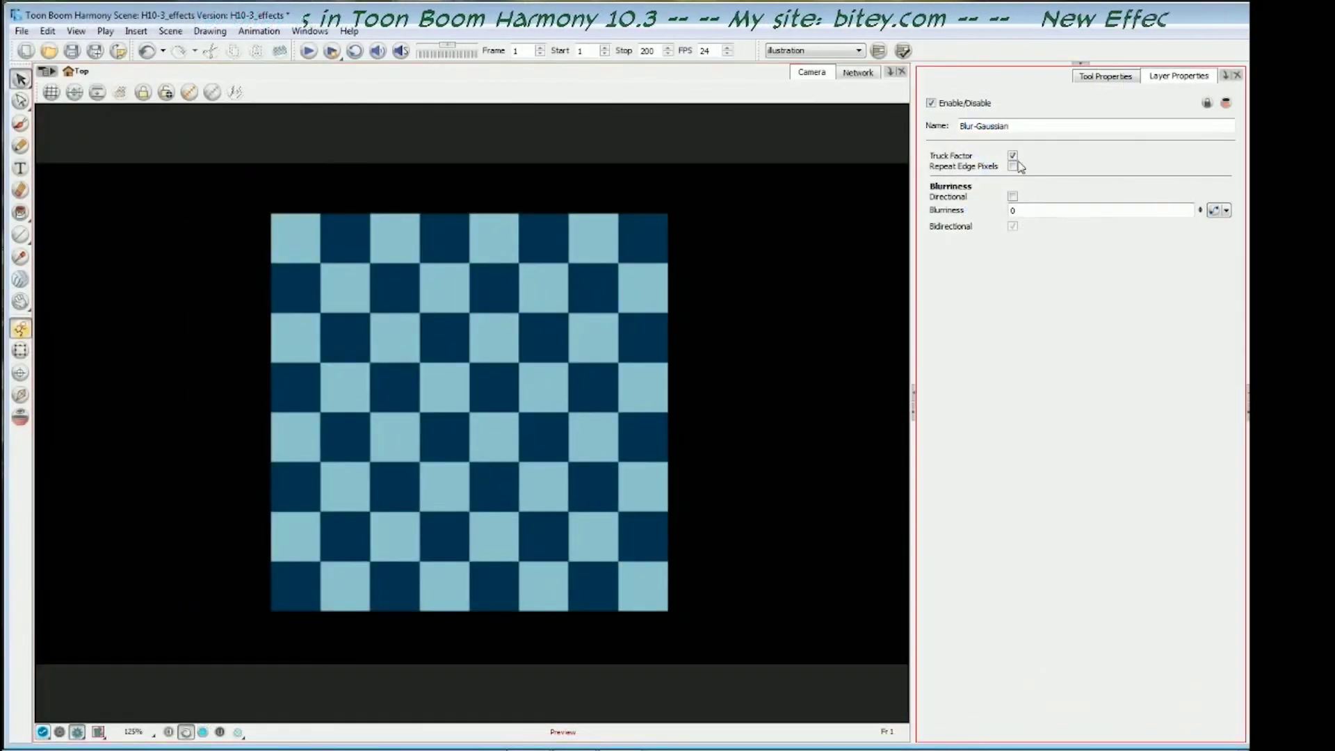
Try Blurriness values 12, 4, 2 and 66 on the Gaussian blur, settling on 12
left_click(1013, 210)
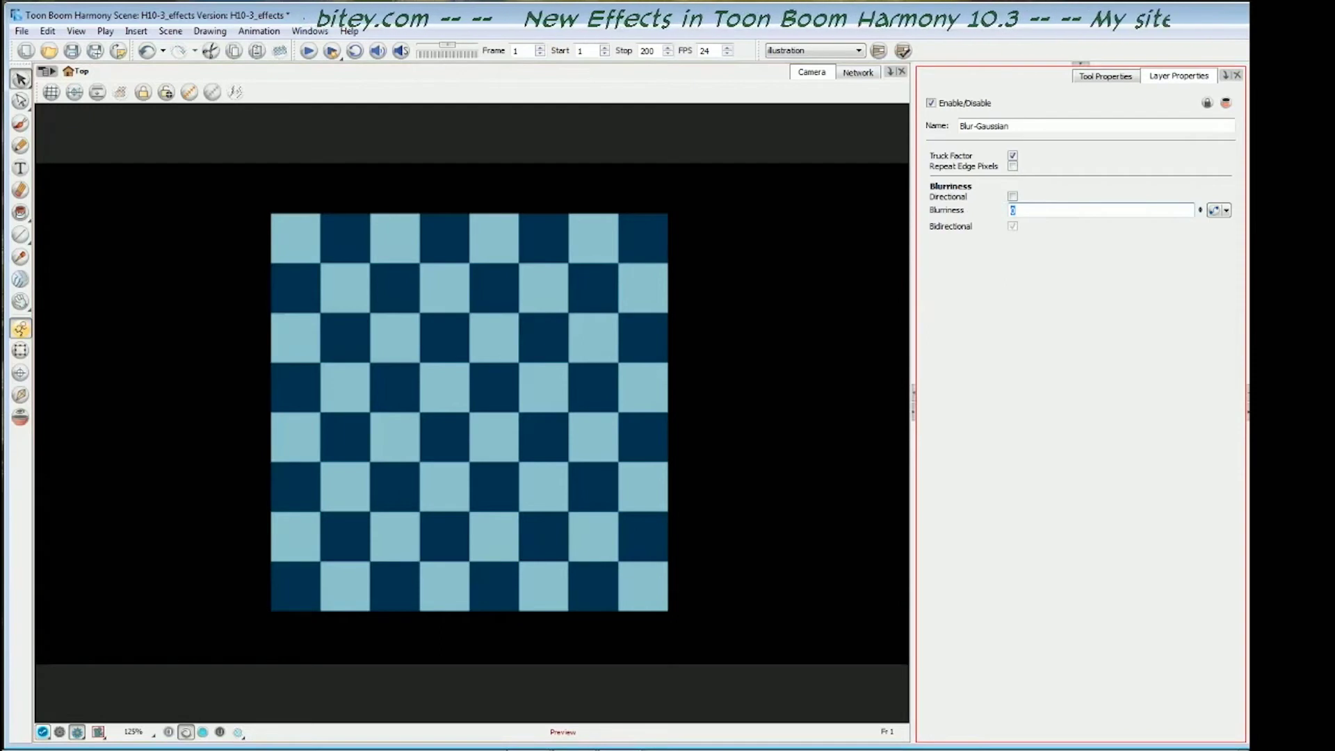
key("Return")
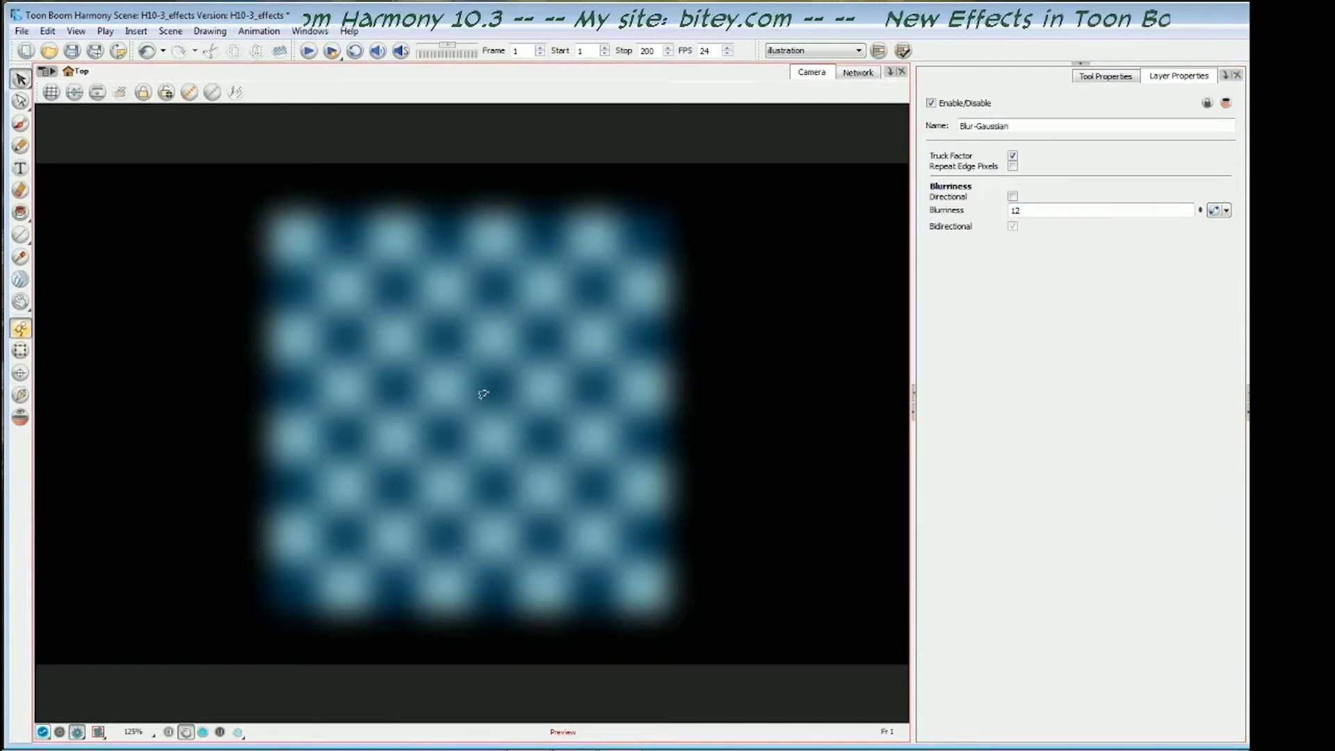
double_click(1014, 210)
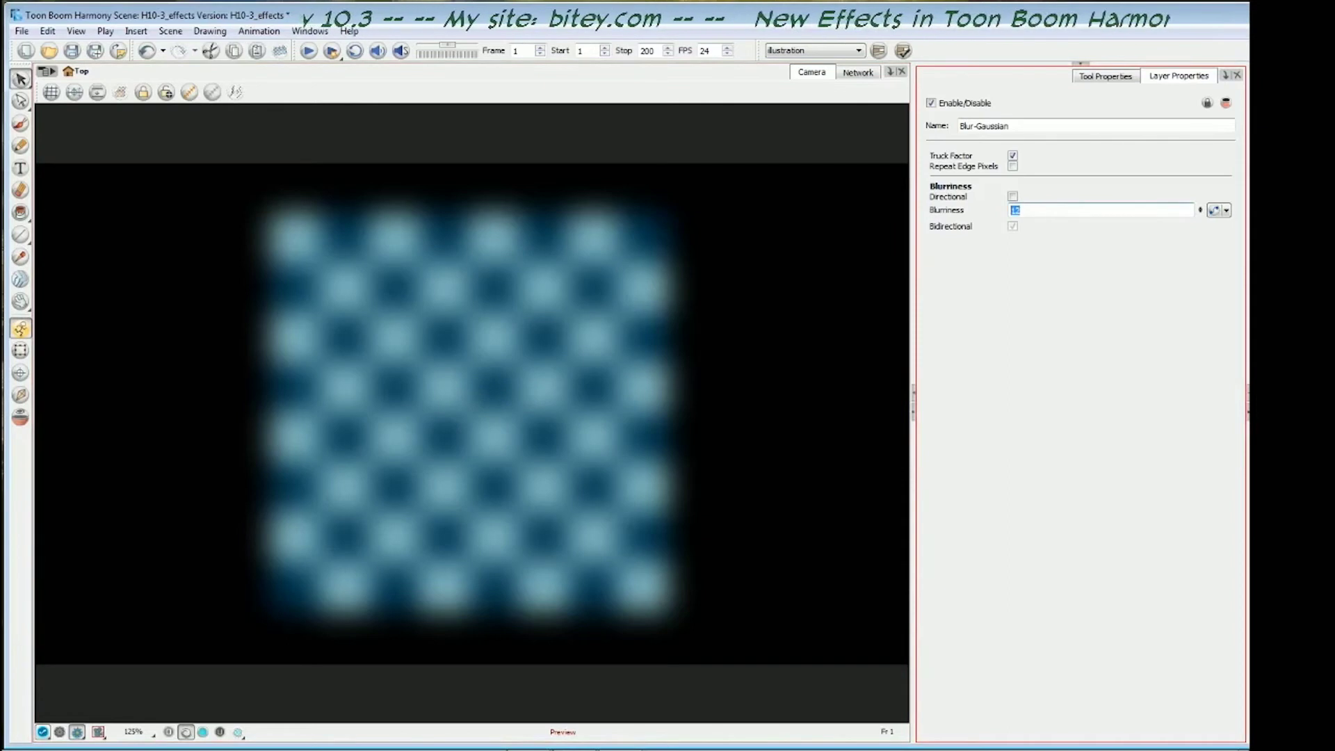
type("4")
key("Return")
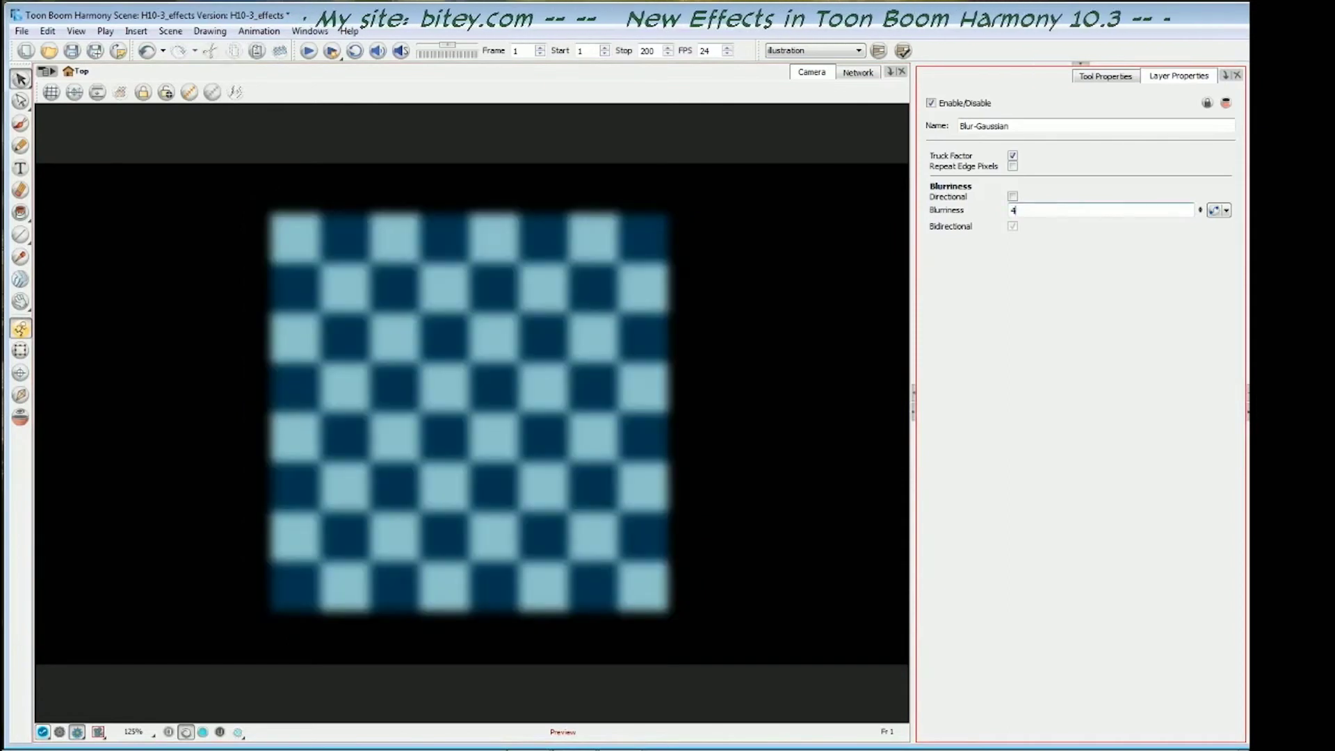
double_click(1012, 210)
type("2")
key("Return")
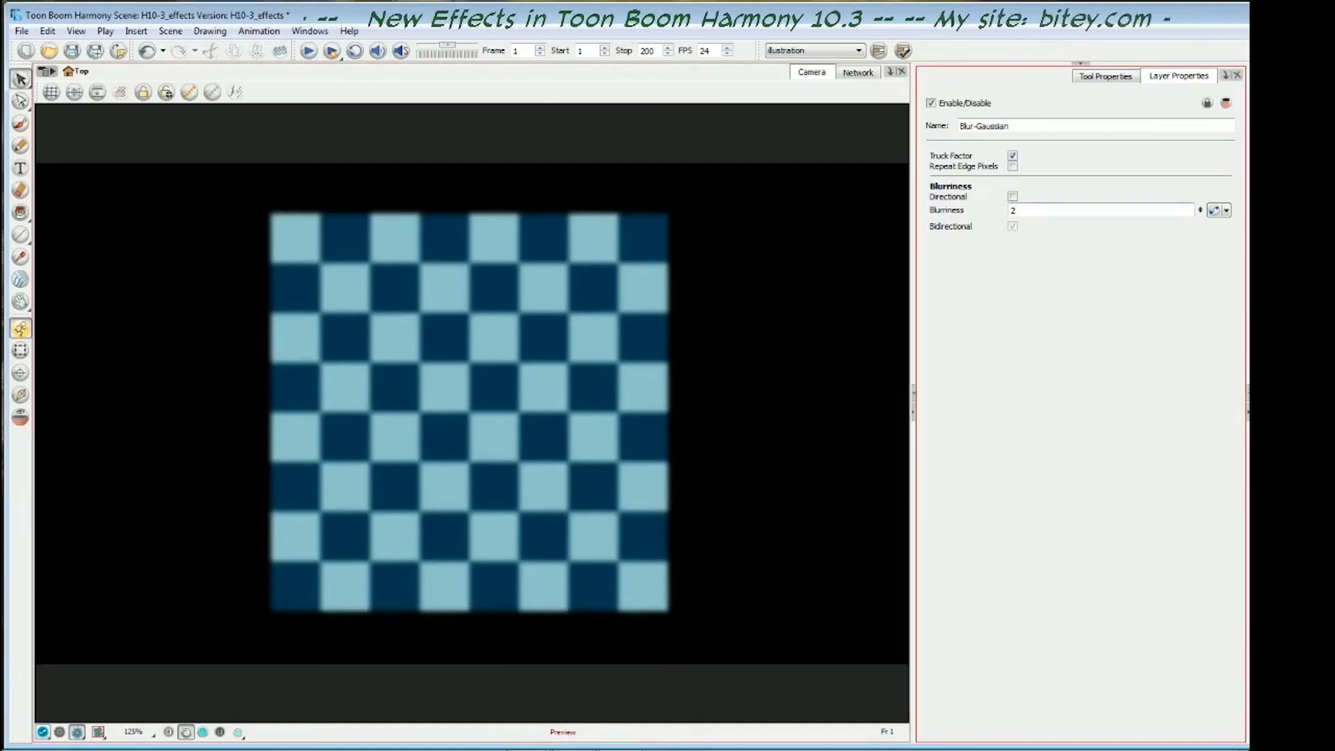
double_click(1013, 210)
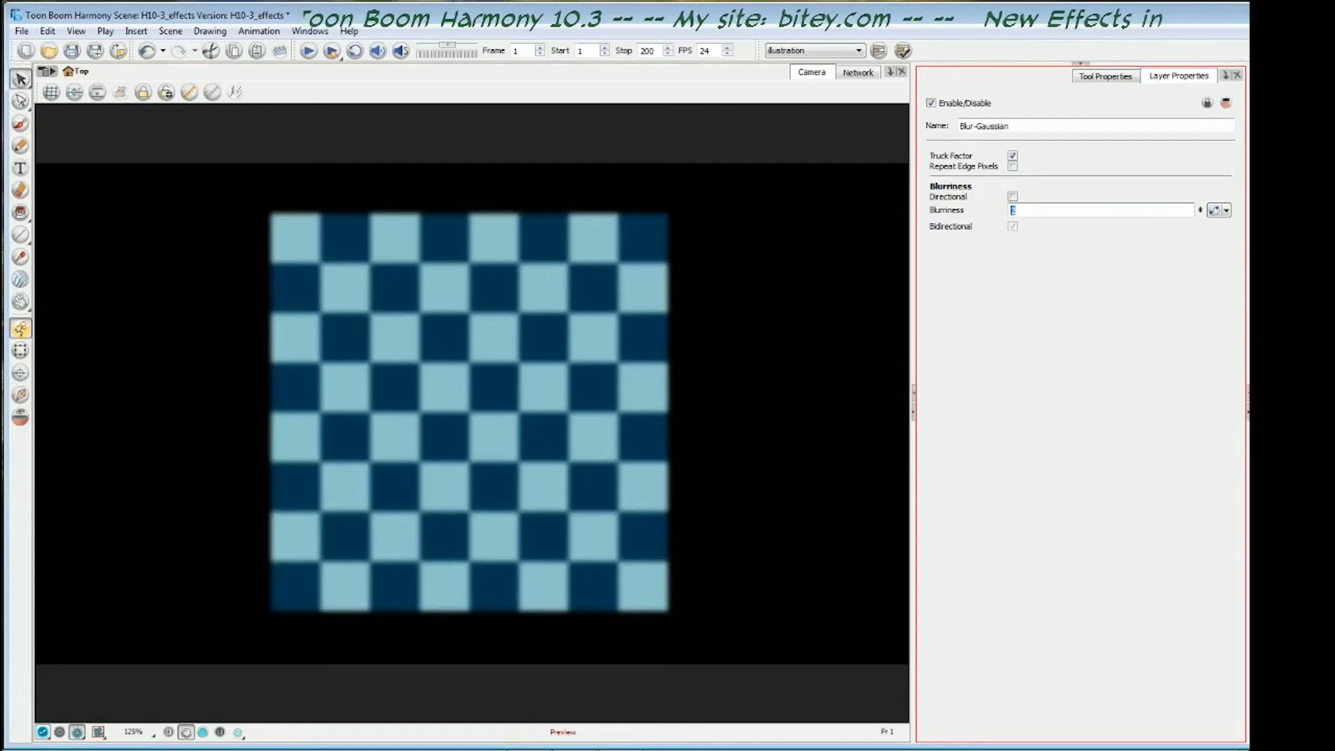
key("Return")
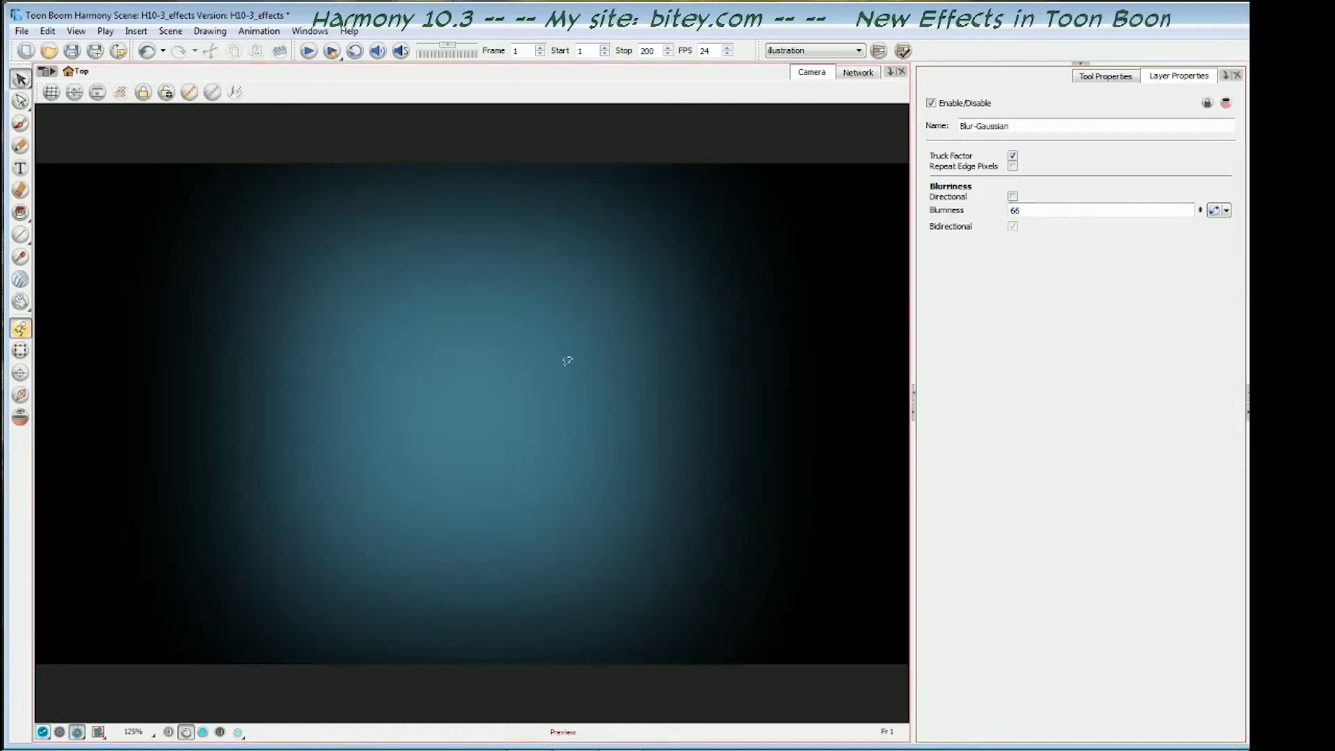
double_click(1043, 210)
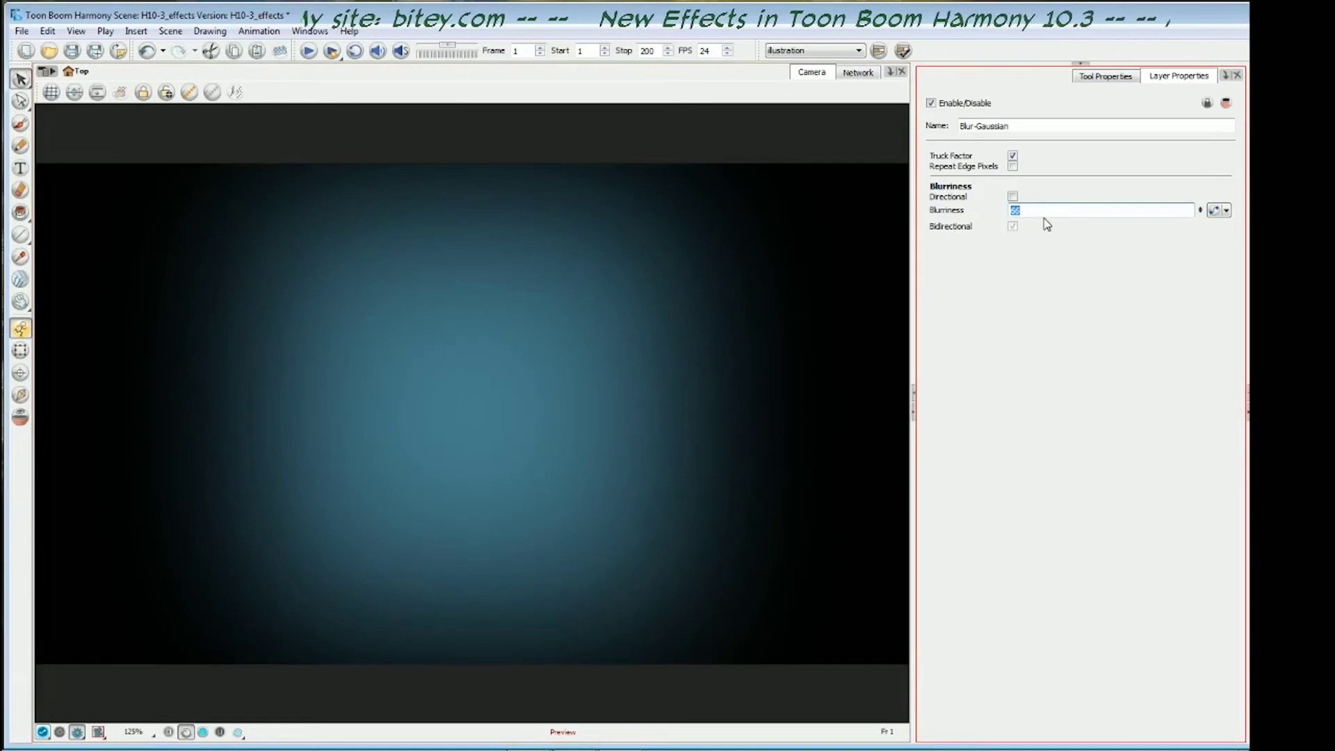
key("Return")
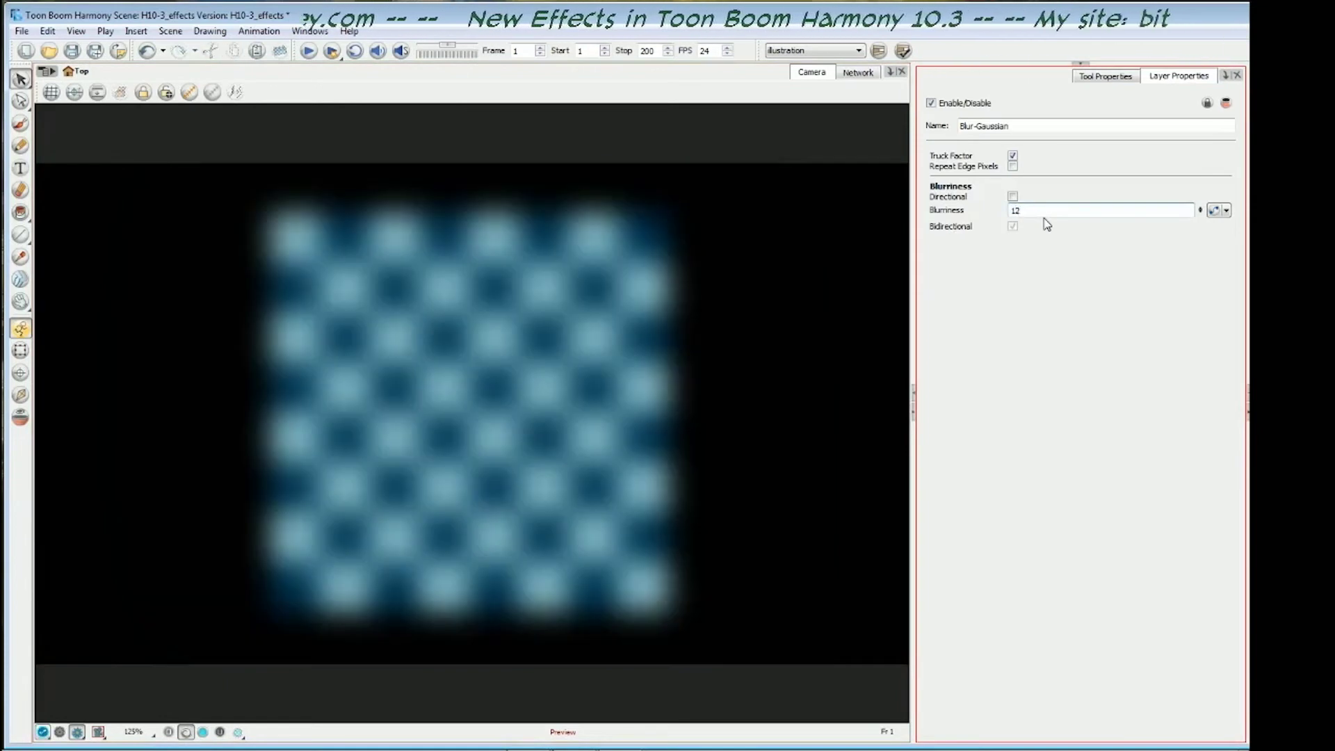
Turn on Directional to inspect its angle field, then switch it back off
left_click(1013, 197)
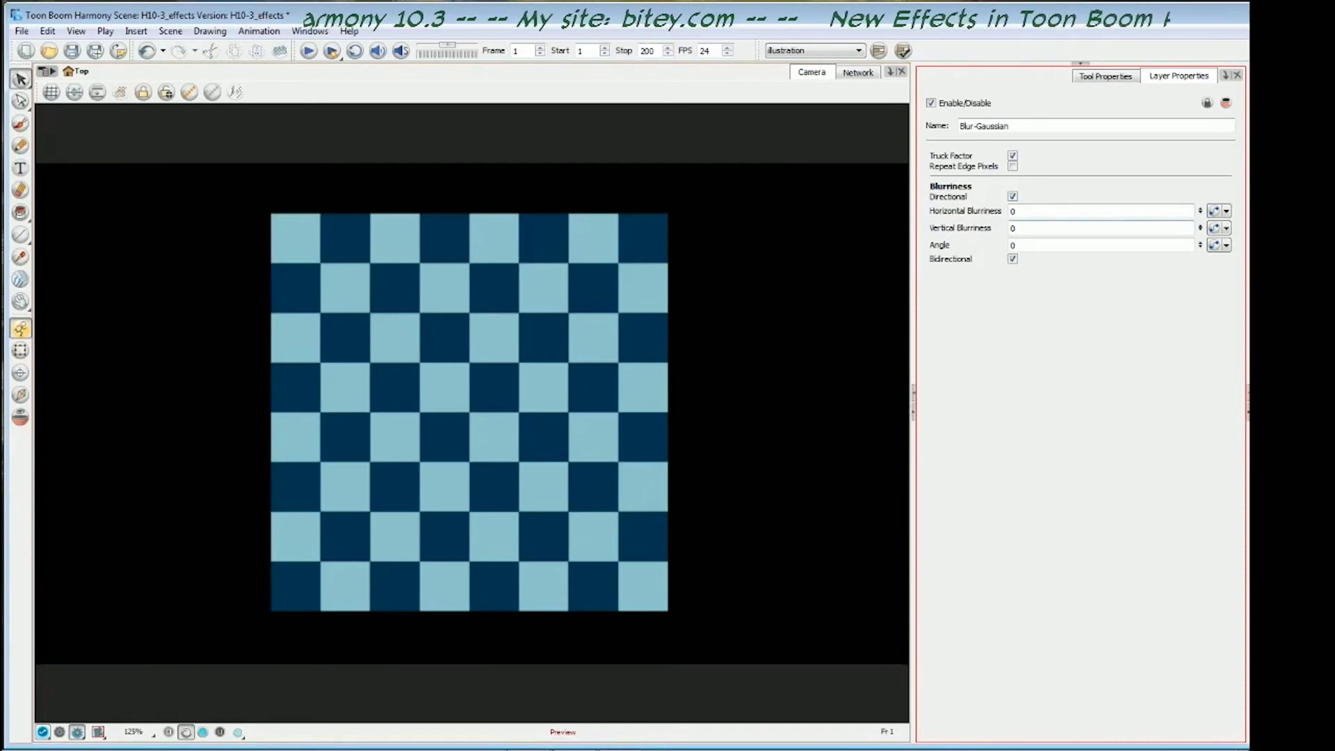
left_click(1013, 245)
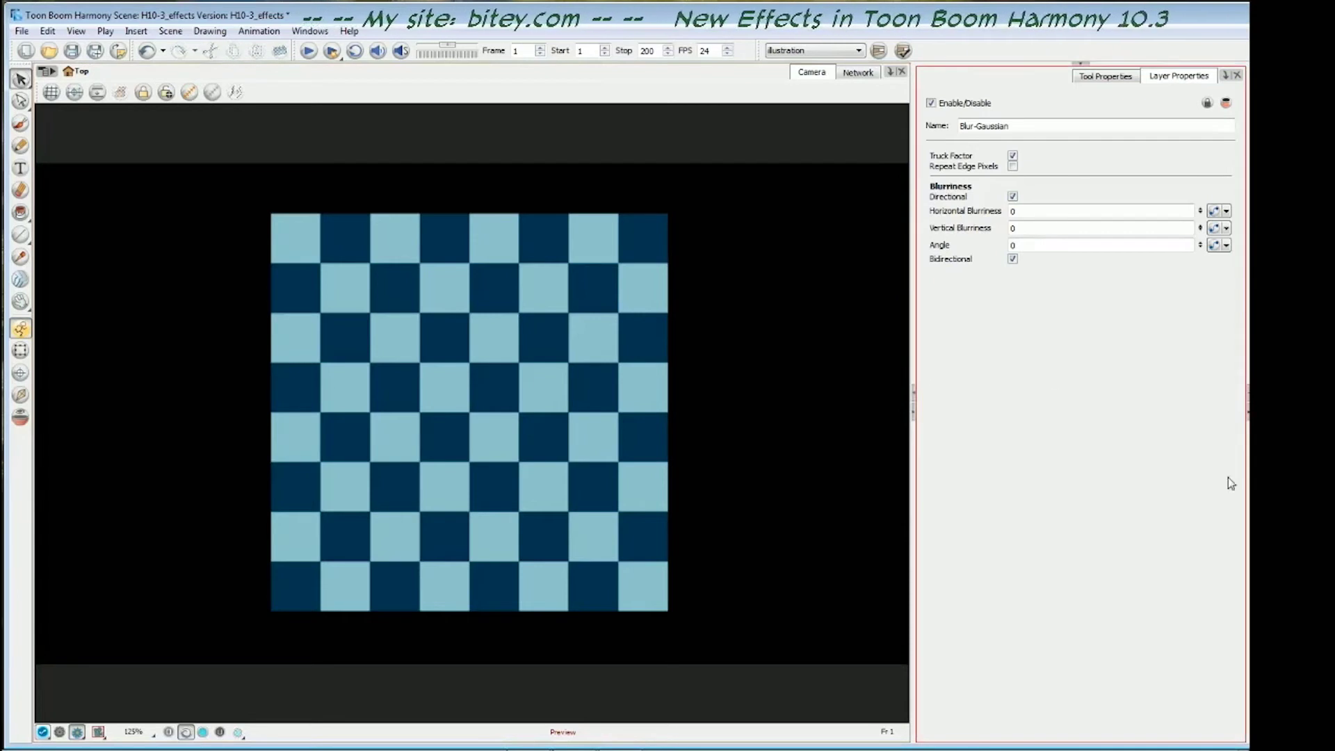
left_click(1012, 197)
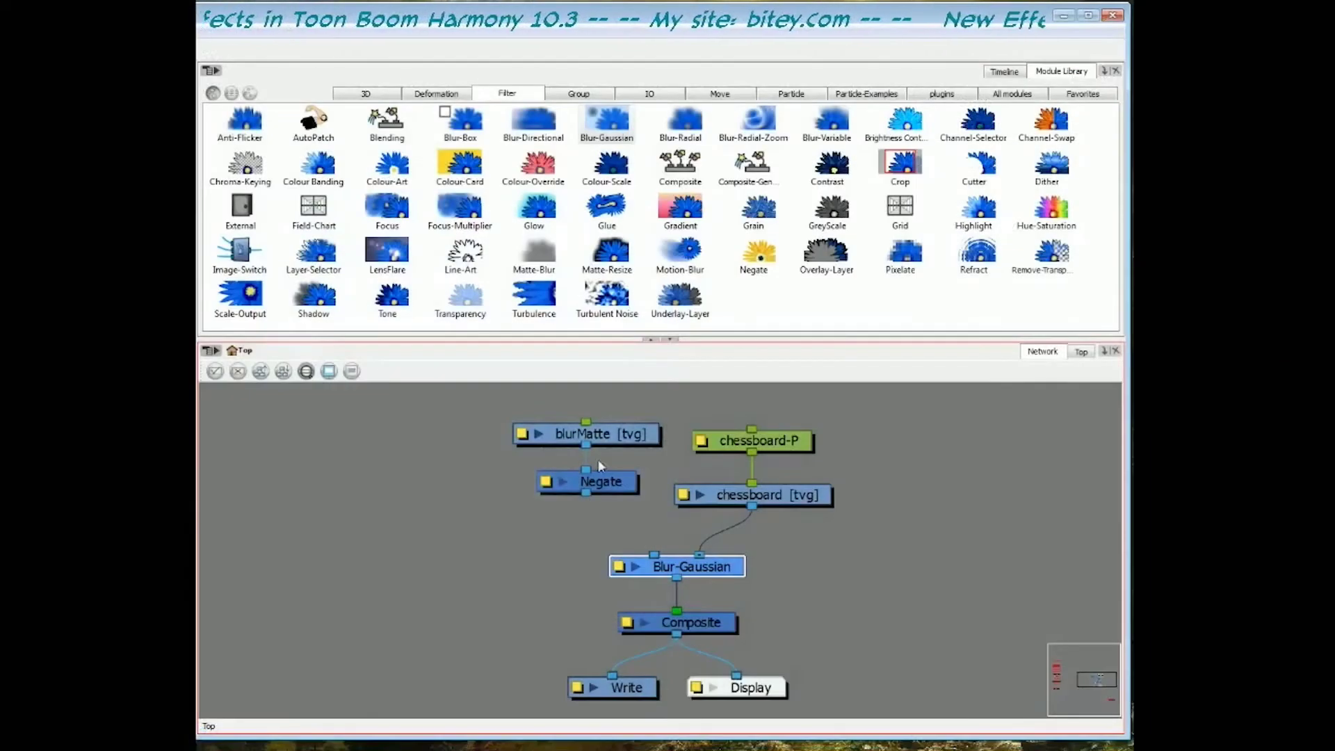
Use Negate as Blur-Gaussian's matte and untick Negate Alpha so only the A blurs
left_click_drag(589, 493, 654, 554)
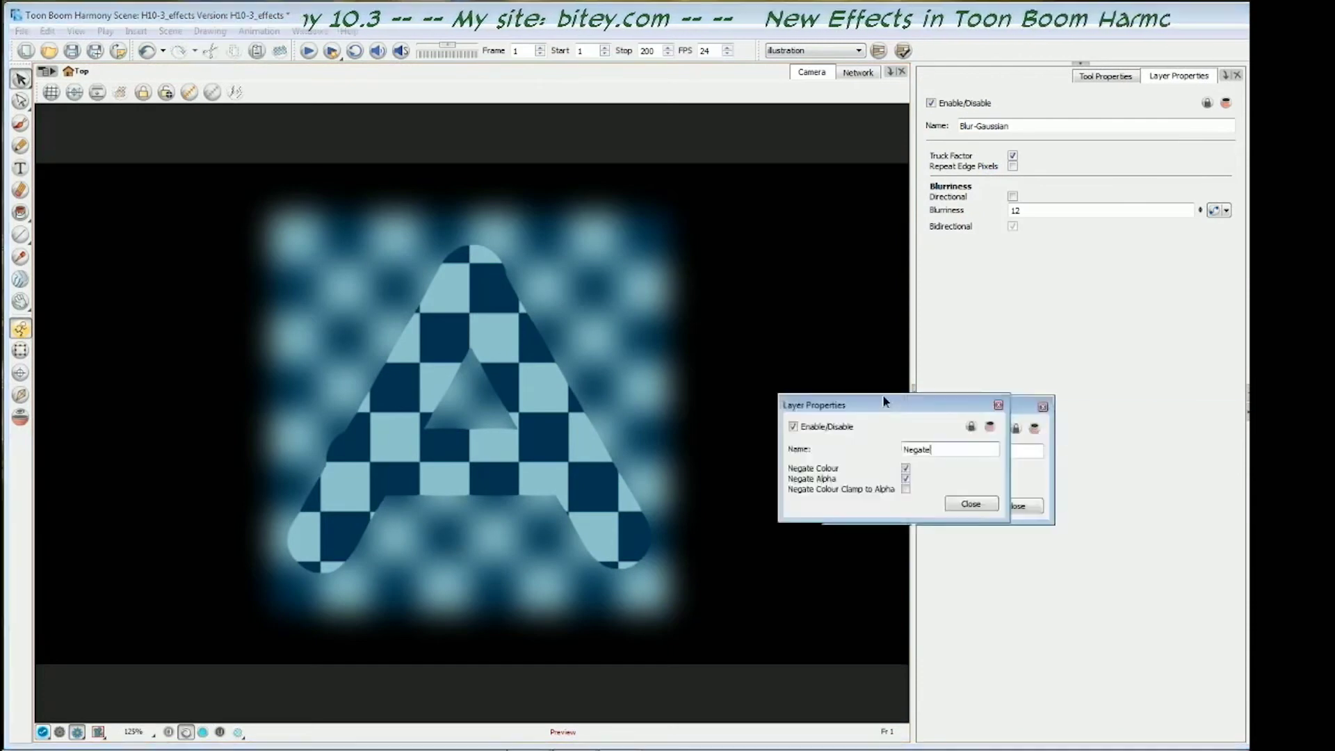
left_click_drag(883, 395, 879, 346)
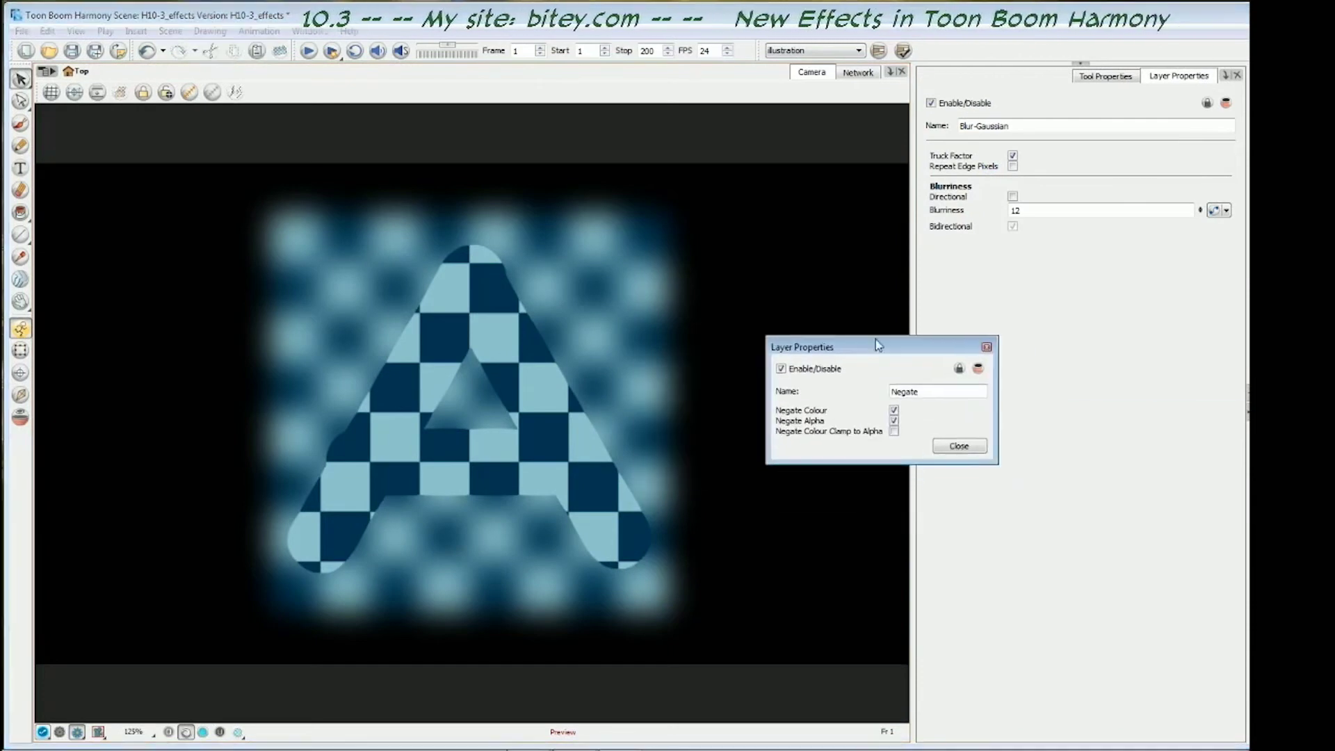
left_click(894, 421)
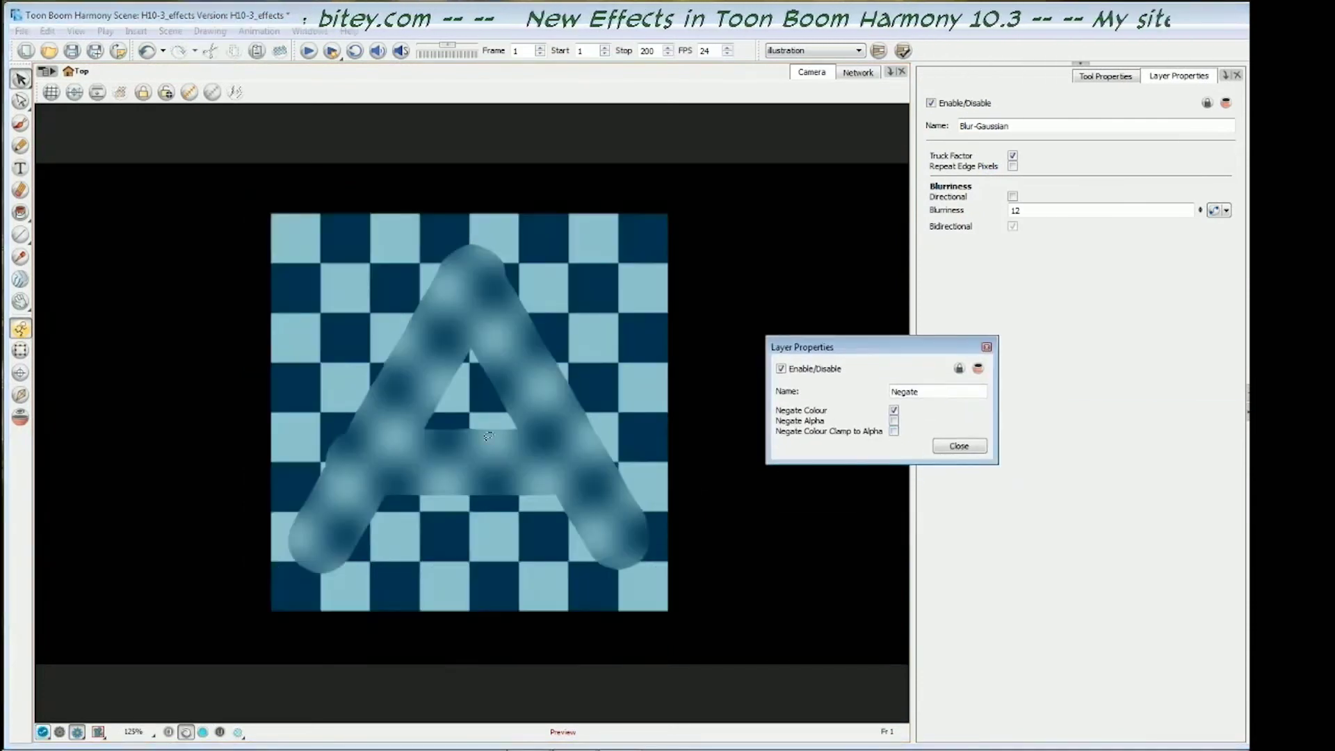
left_click(960, 445)
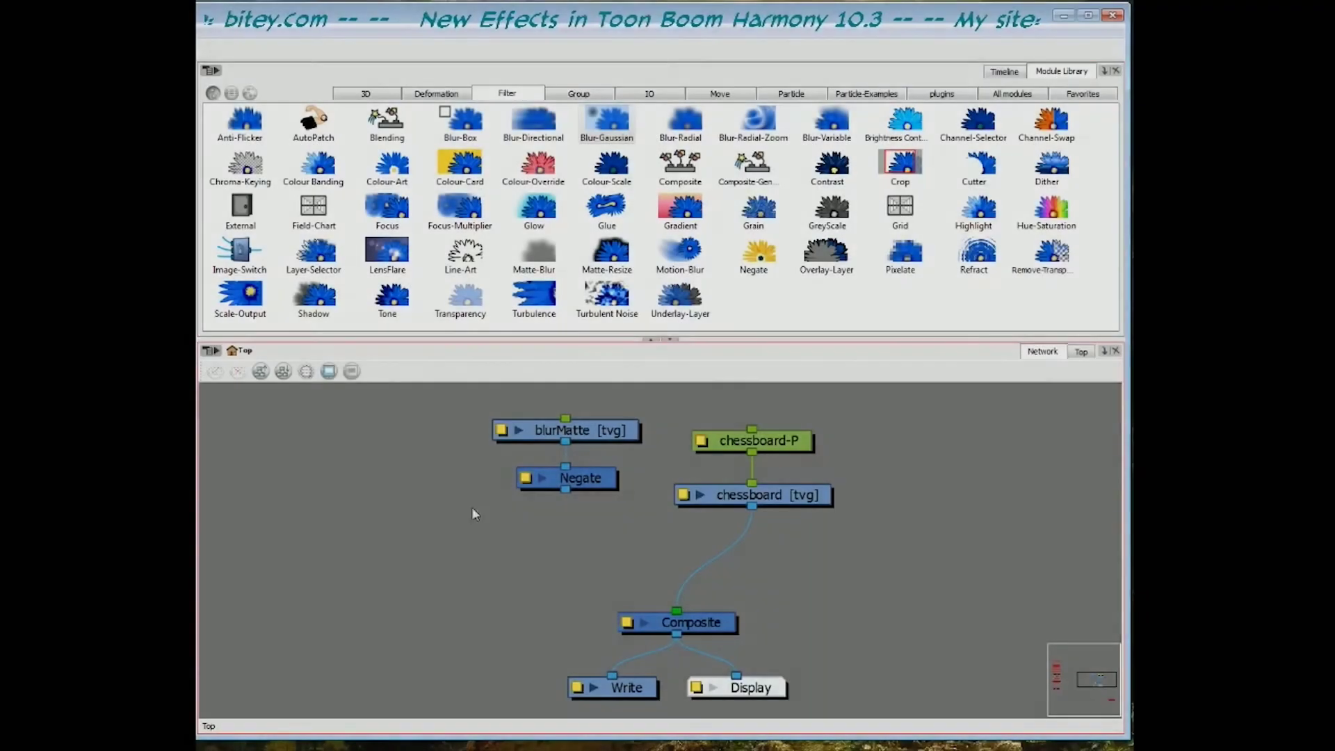
Insert Blur-Radial-Zoom between chessboard and Composite and open its Layer Properties
left_click_drag(754, 120, 724, 571)
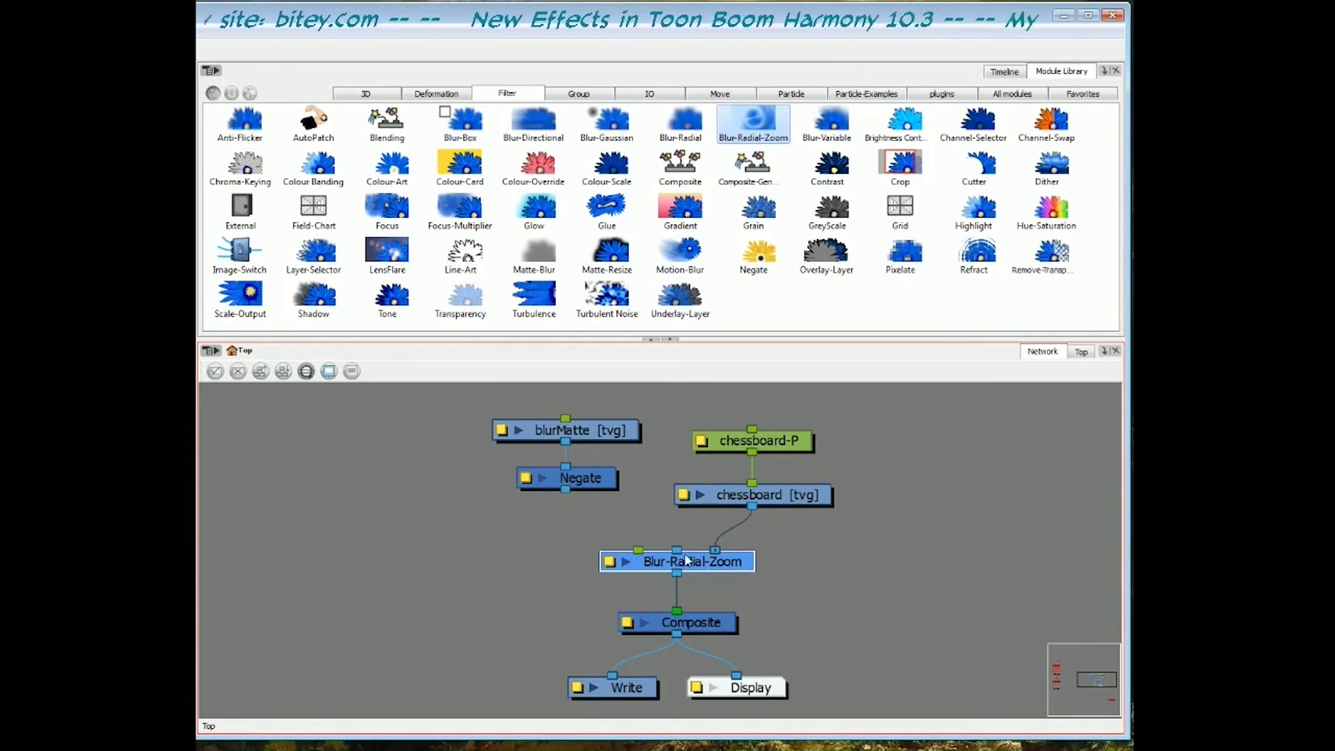
double_click(685, 559)
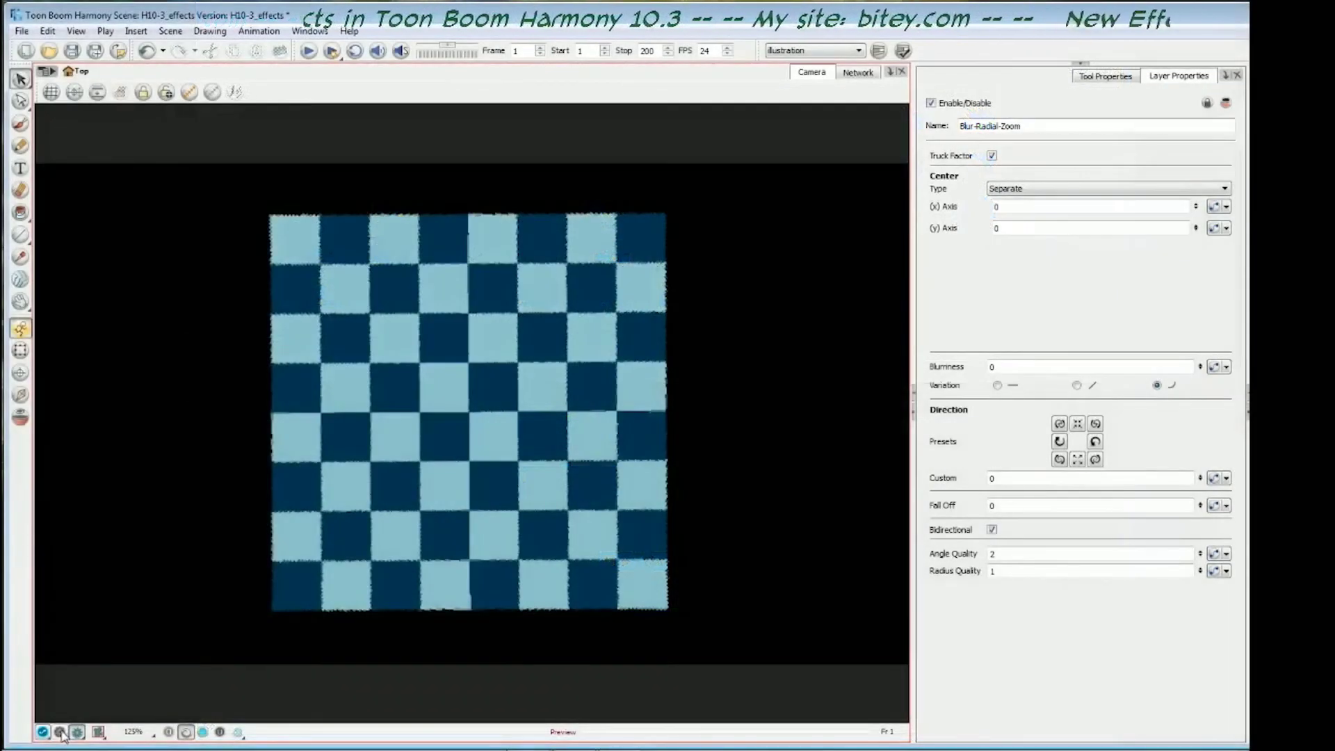
Set the Blur-Radial-Zoom Blurriness to 12 and turn off Bidirectional
left_click(1104, 91)
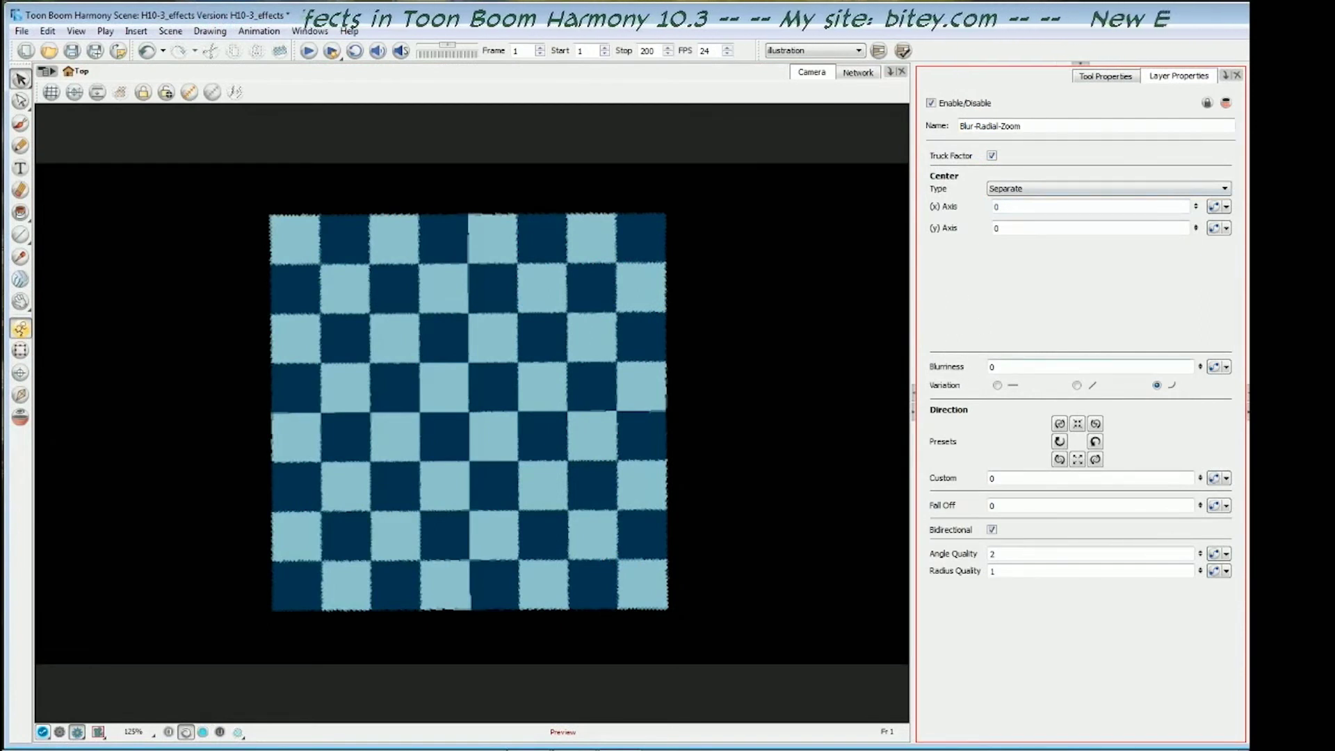
left_click(1035, 363)
type("12")
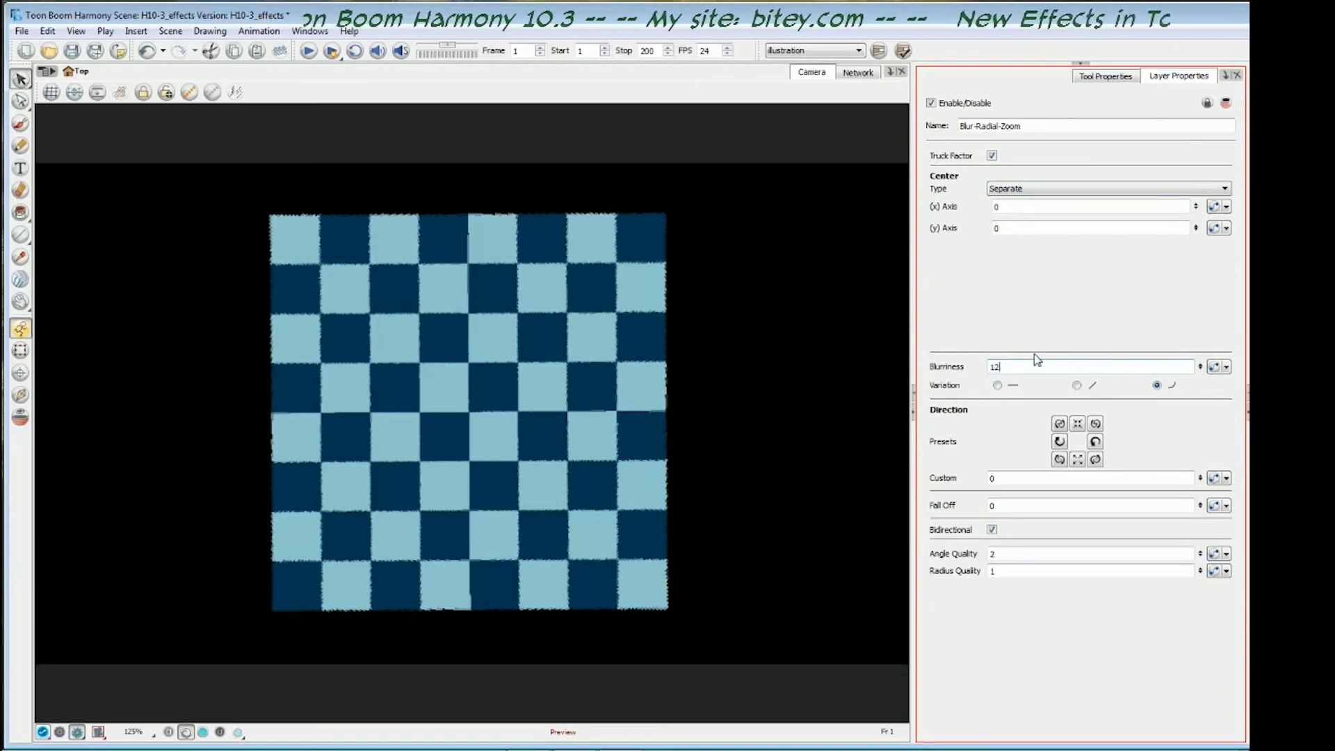
key("Return")
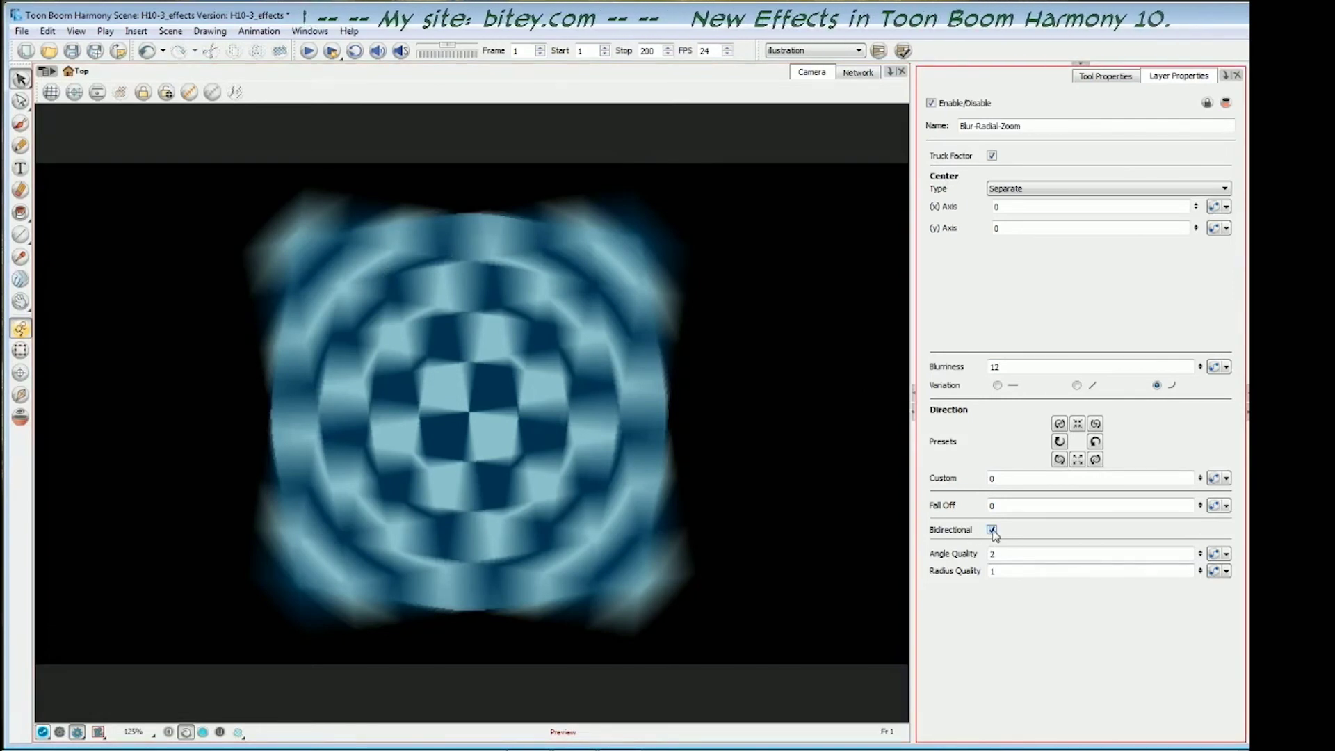
left_click(992, 530)
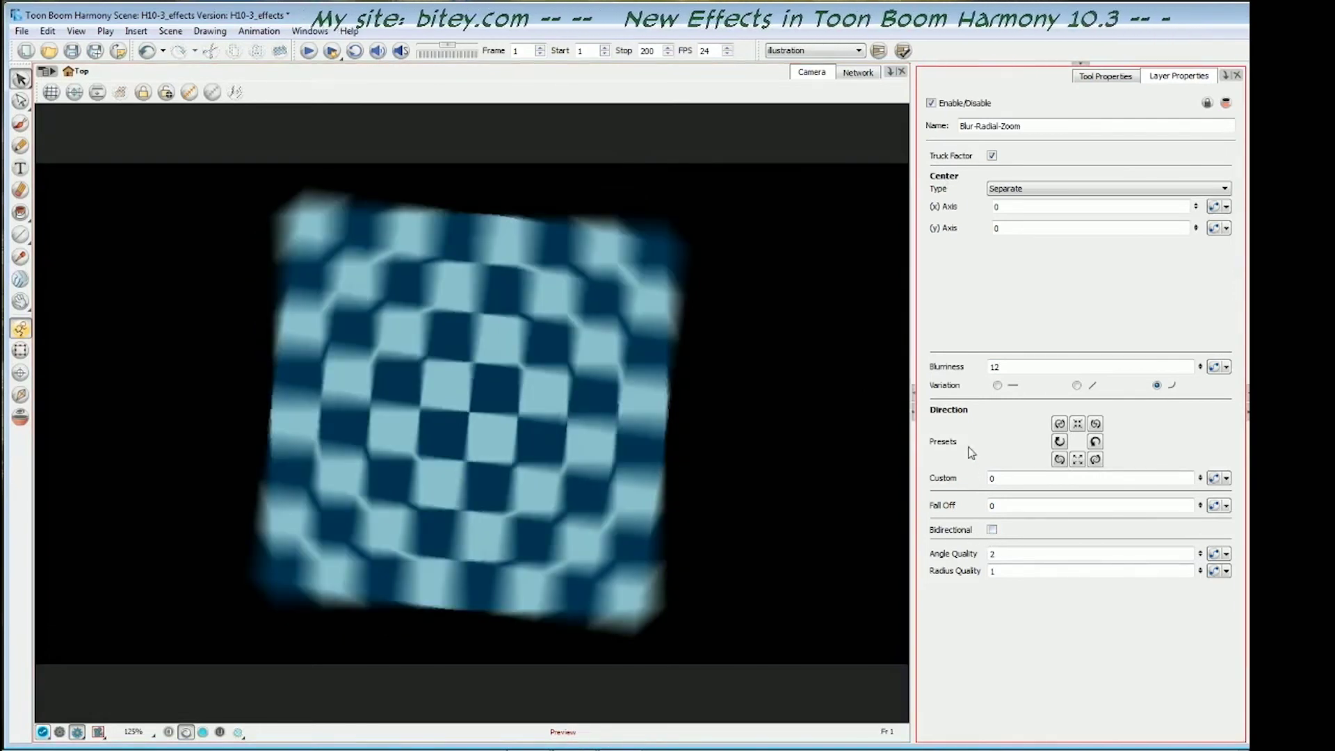
Compare the vertical blur directions, -90 and 90, for a zoom look
left_click(1078, 425)
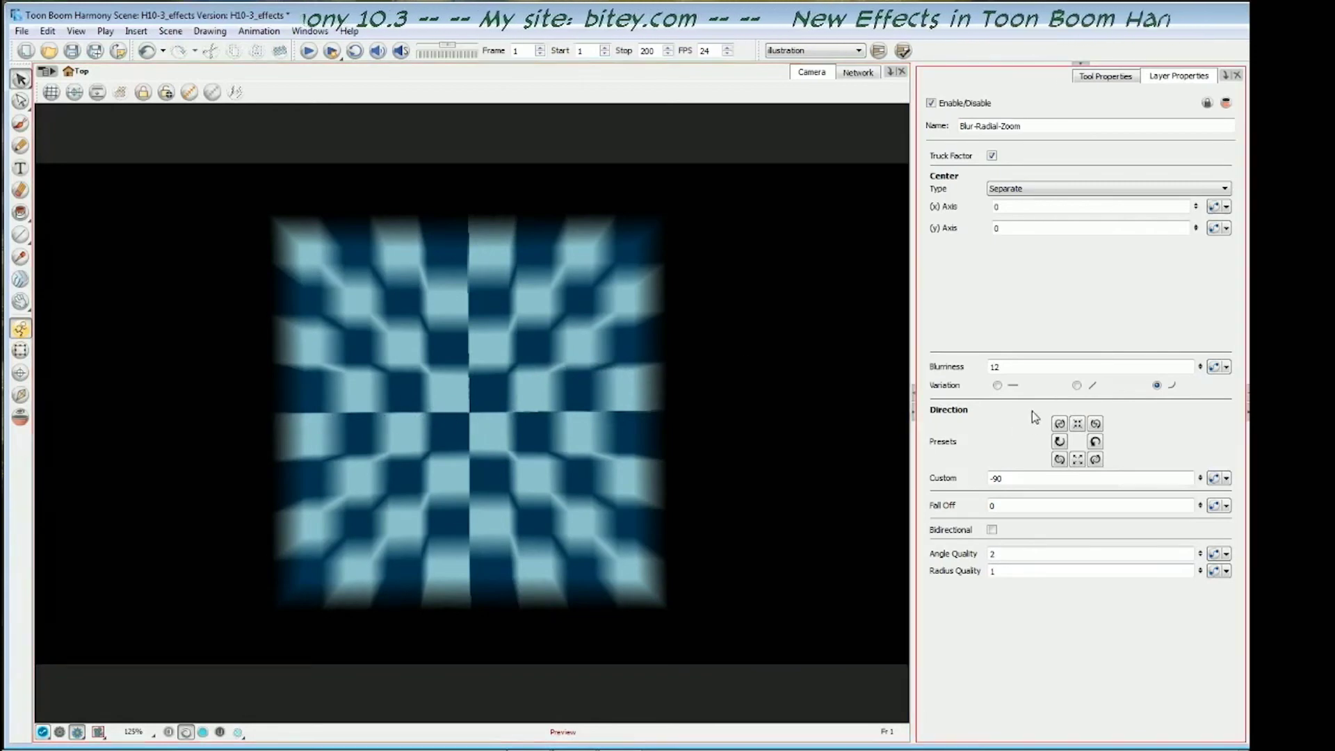
left_click(1078, 460)
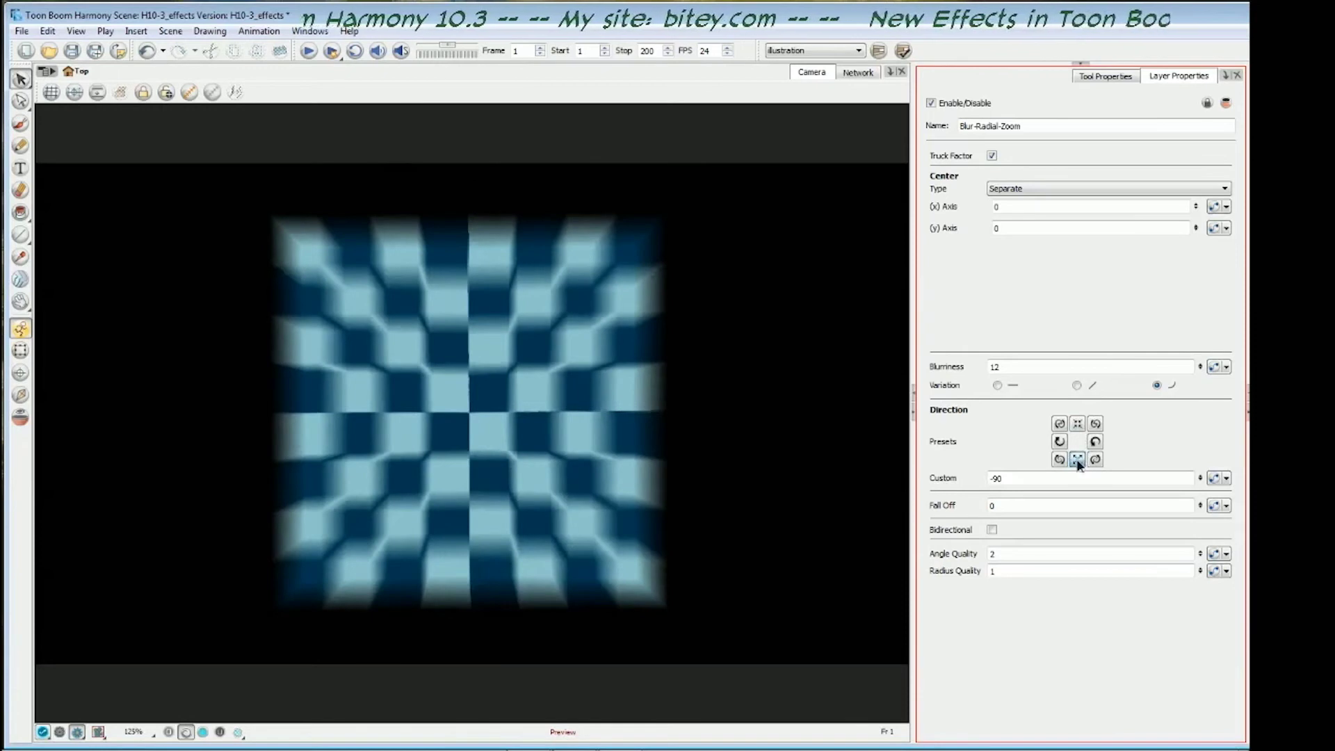
left_click(1078, 459)
left_click(1080, 425)
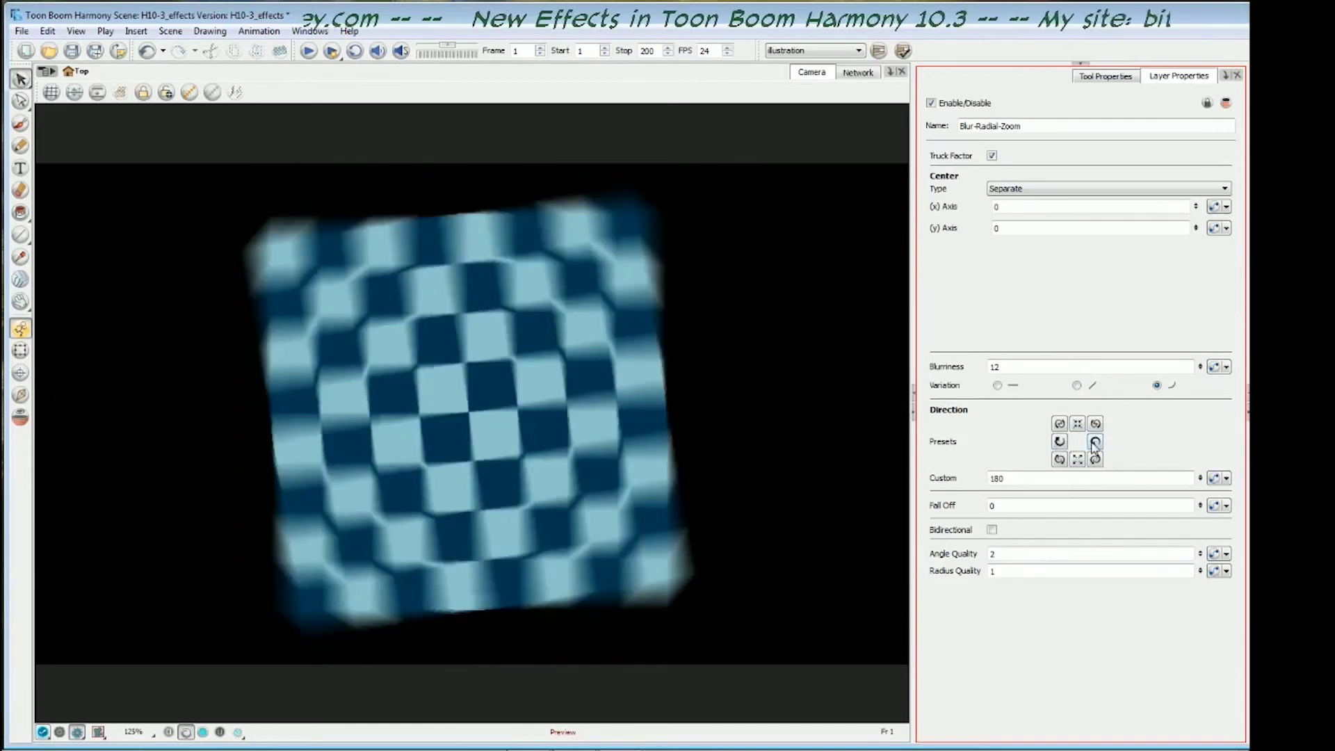
Compare the spin blur directions 0 and 180
left_click(1095, 443)
left_click(1062, 445)
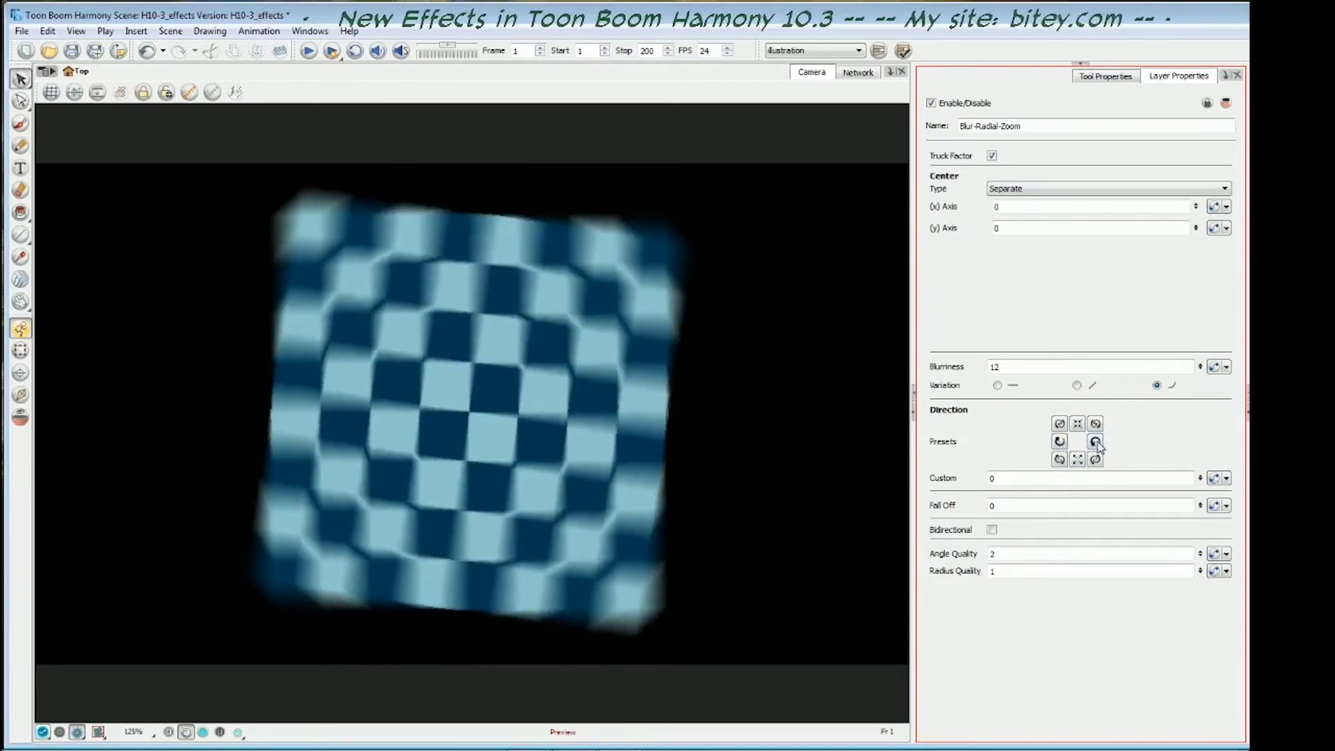
left_click(1066, 445)
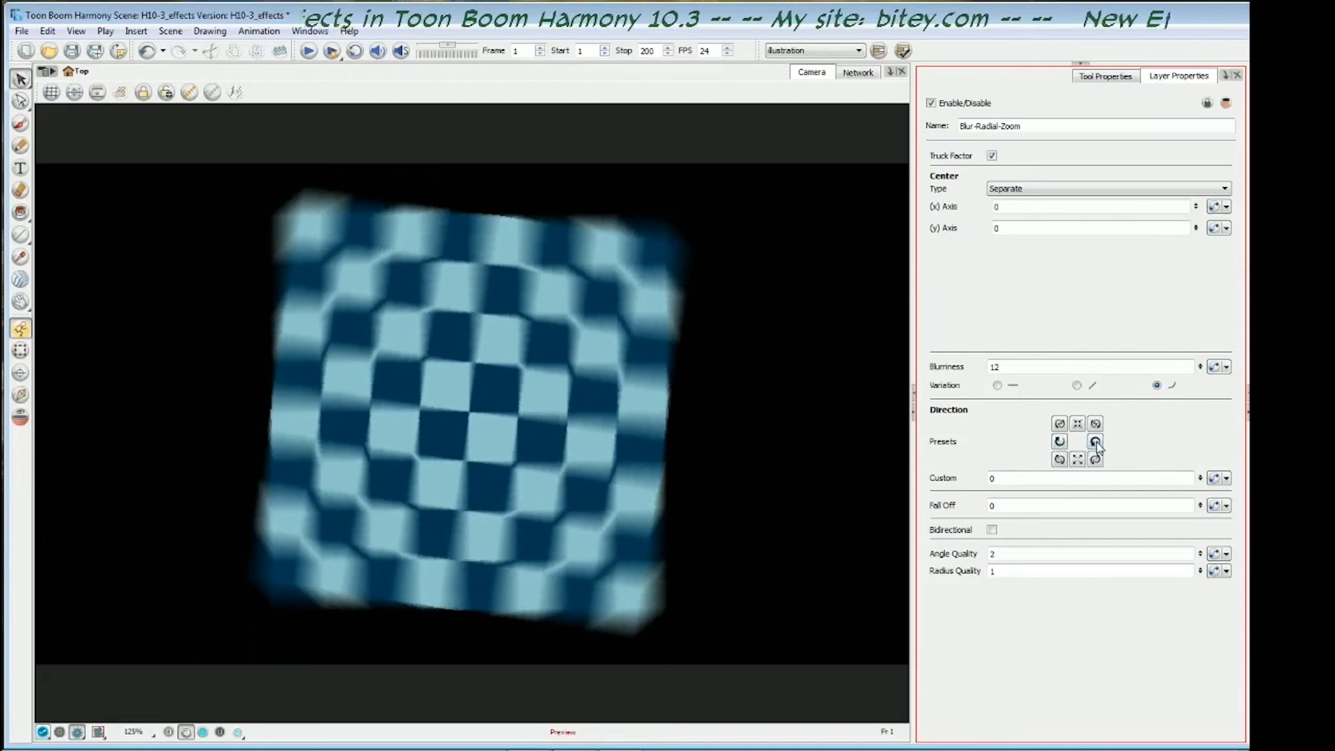
left_click(1096, 443)
left_click(1060, 443)
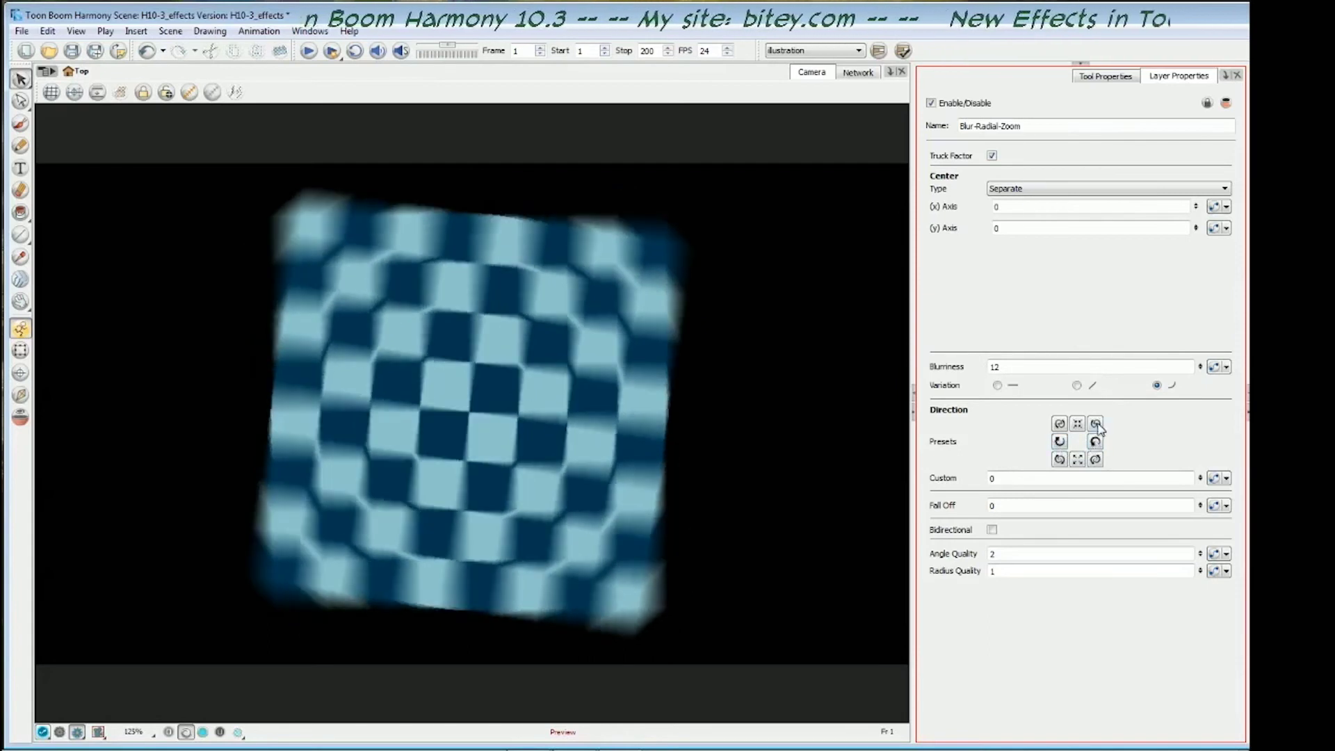
Cycle through the diagonal directions -135, 45 and 135, settling on 135
left_click(1097, 424)
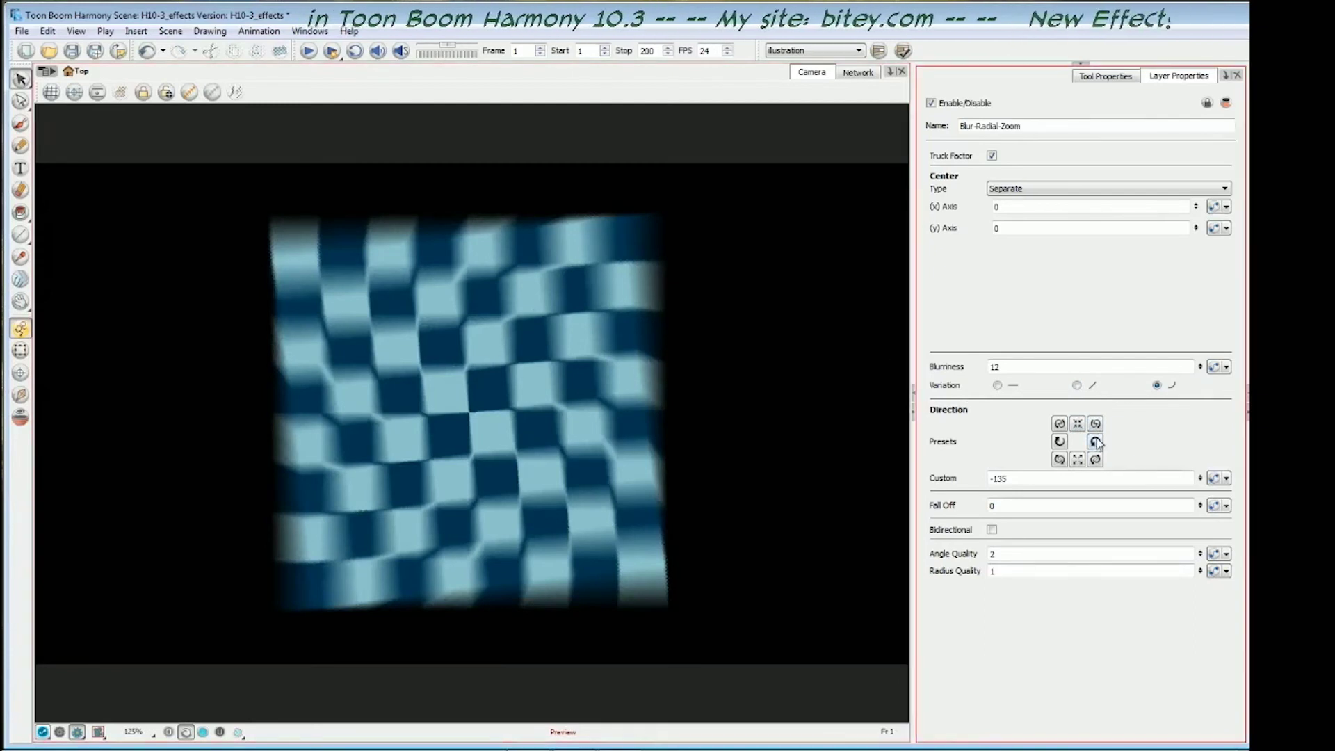
left_click(1061, 460)
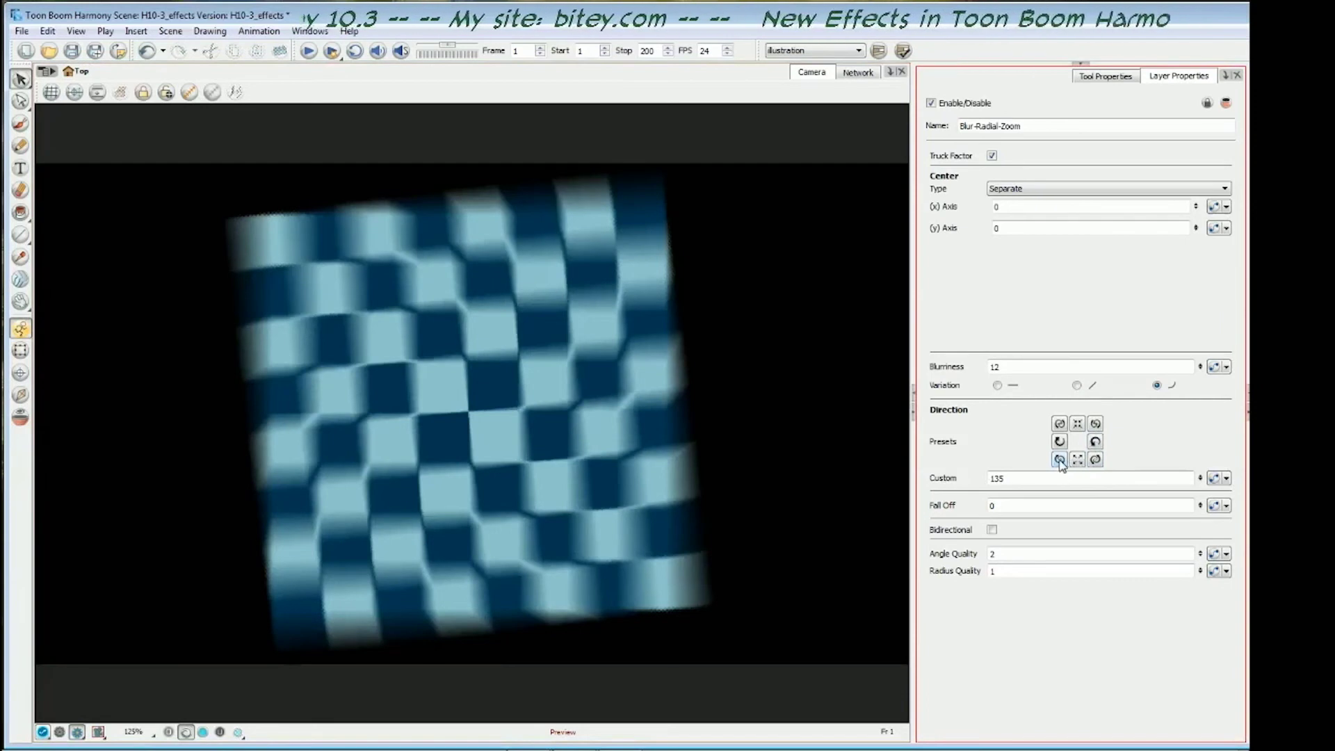
left_click(1059, 426)
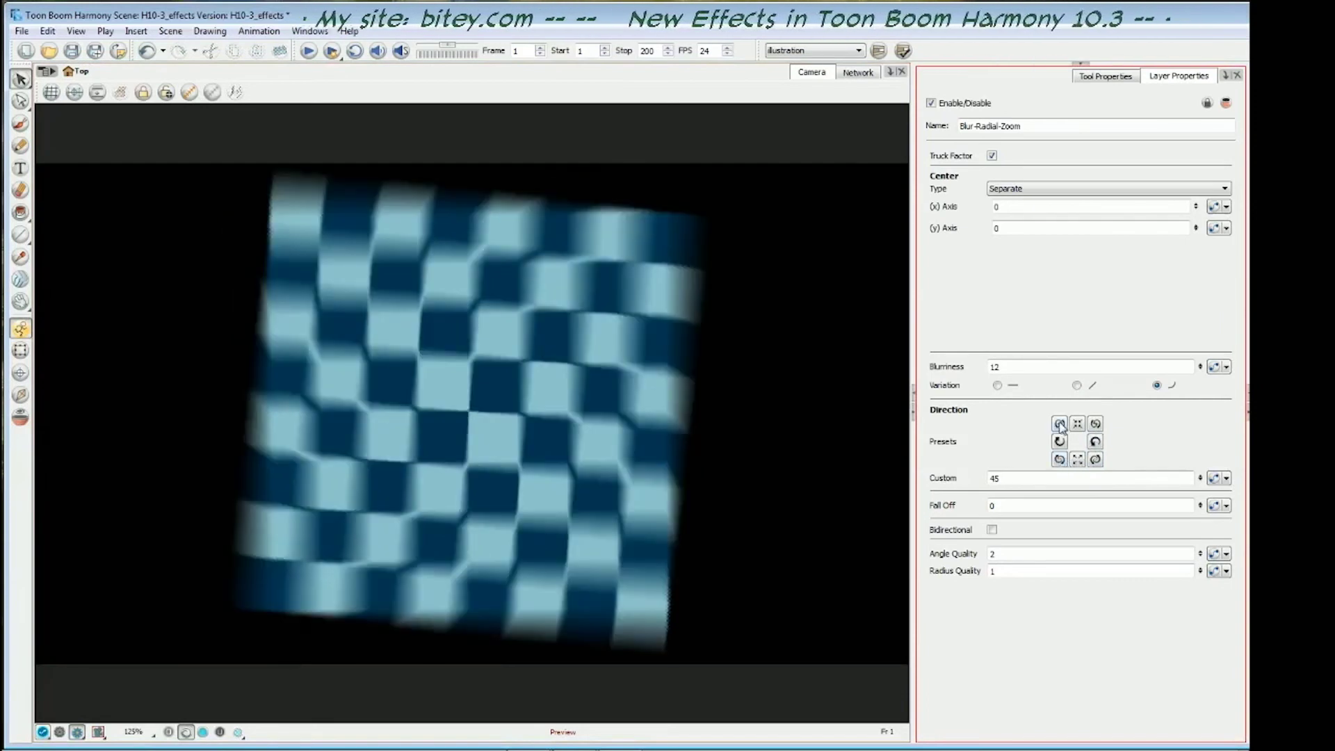
left_click(1096, 424)
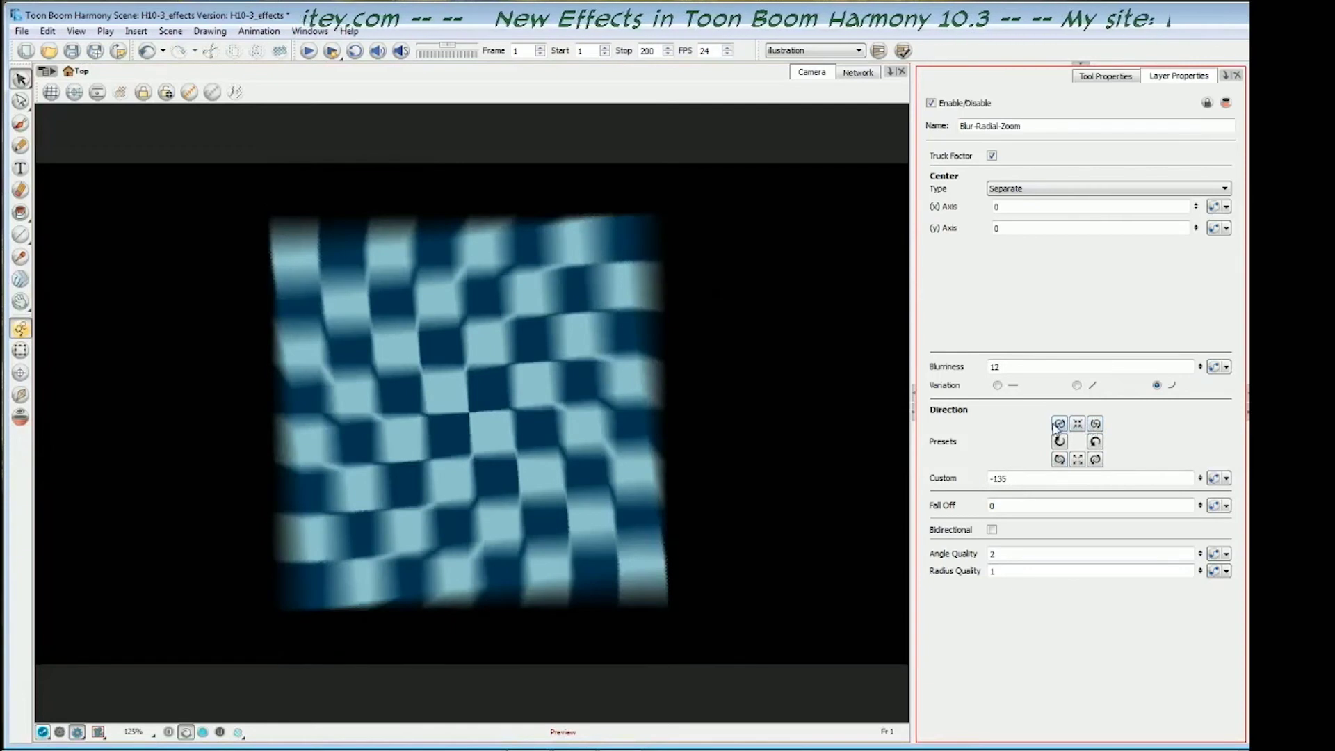
left_click(1059, 424)
left_click(1097, 424)
left_click(1059, 459)
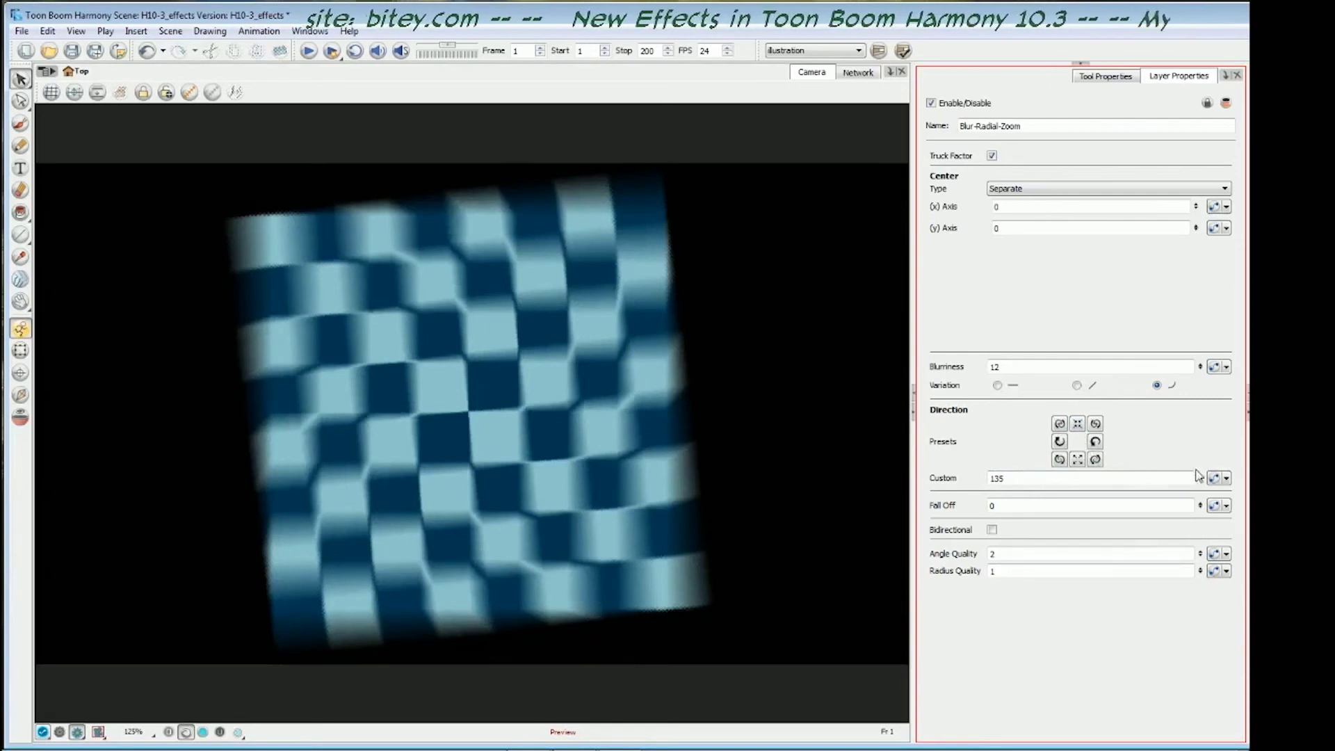
Link the blur direction to a function and inspect its curve editor
left_click(1215, 479)
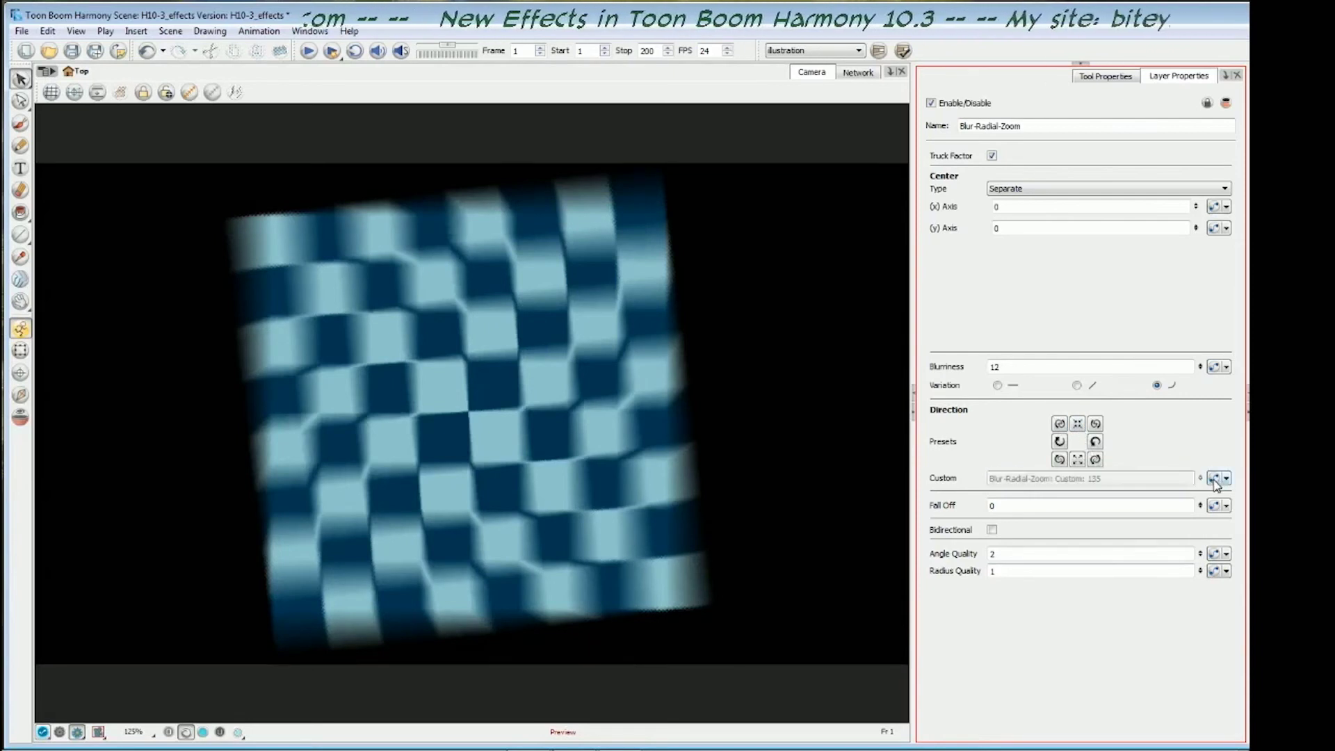
left_click(1215, 479)
left_click_drag(1060, 219, 901, 213)
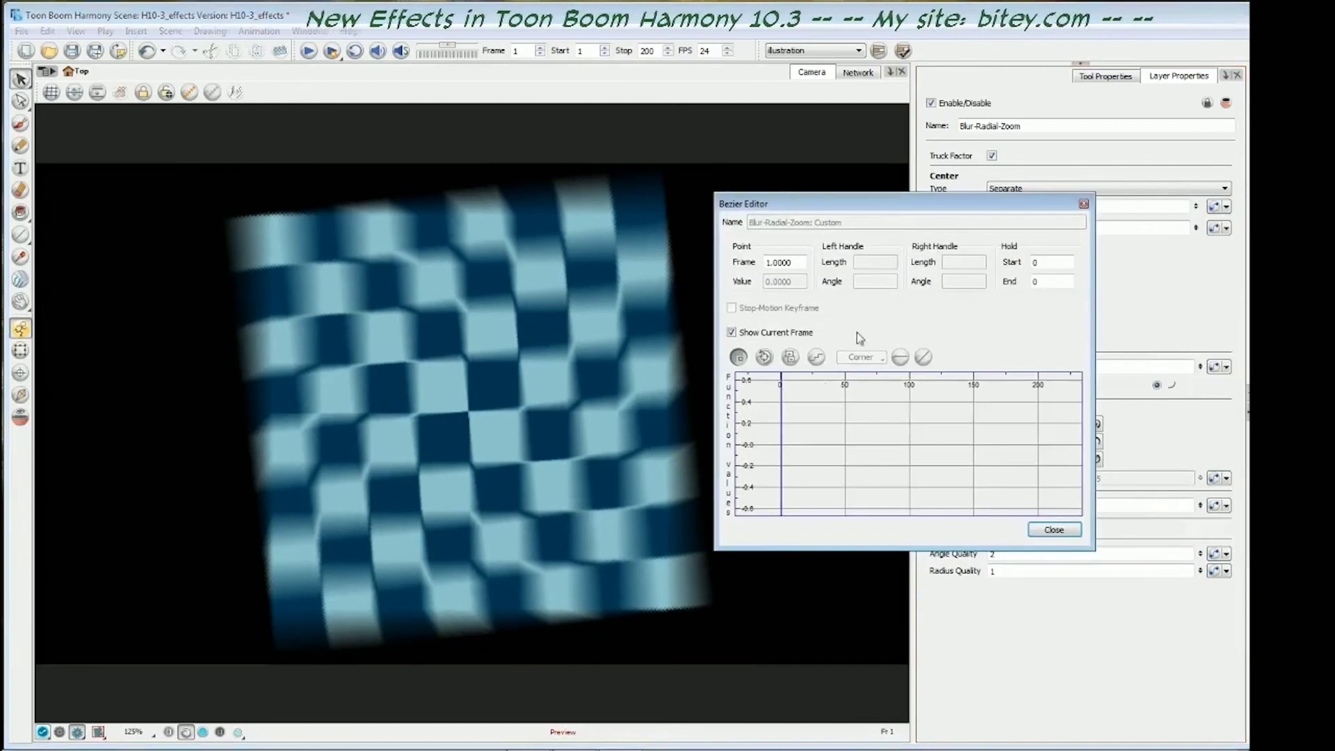
left_click(1050, 530)
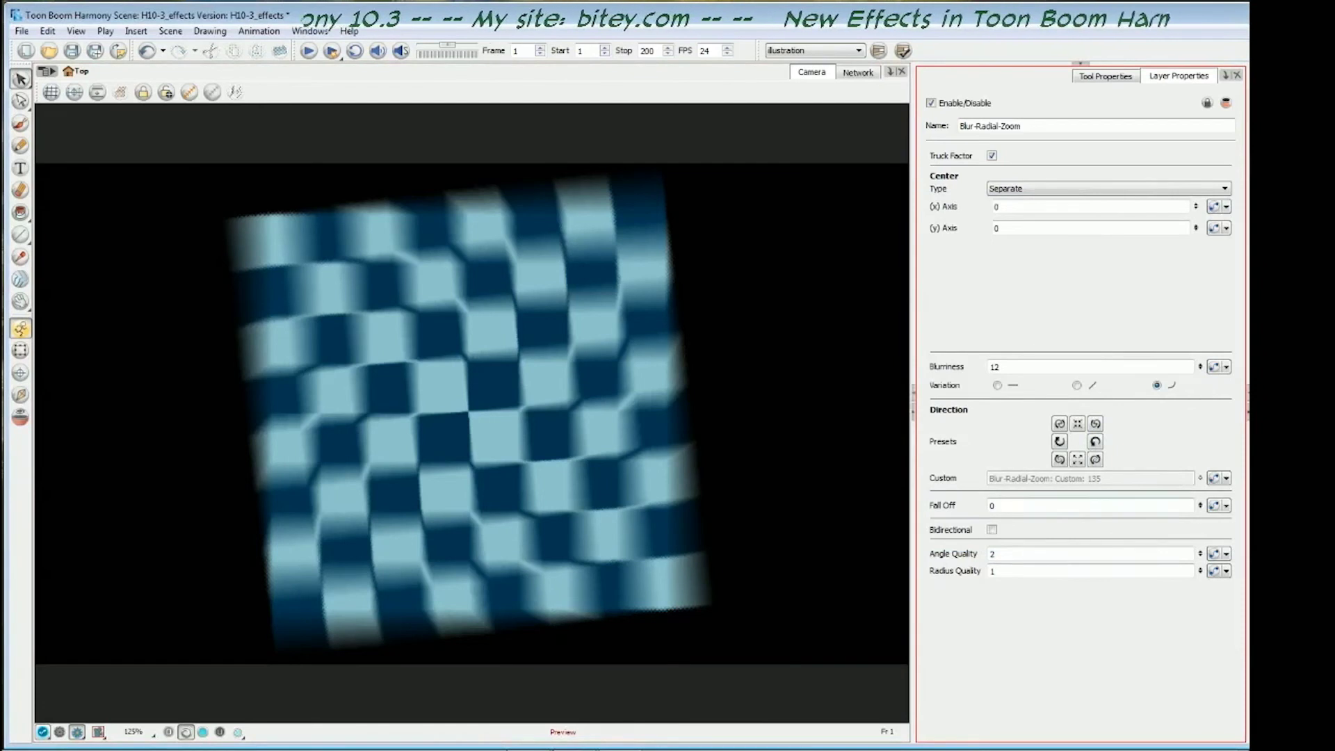
Set Fall Off to 2 and try Blurriness values of 24 and 66
left_click(992, 505)
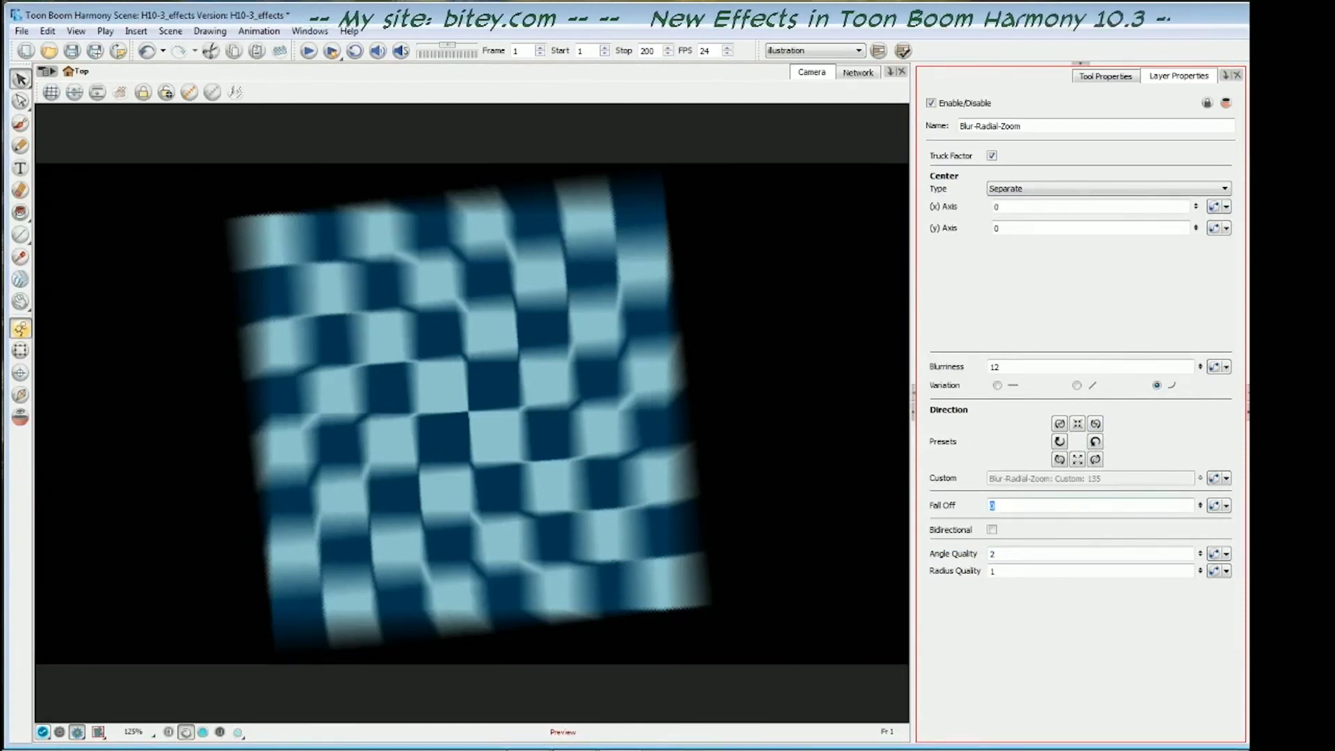
type("2")
key("Return")
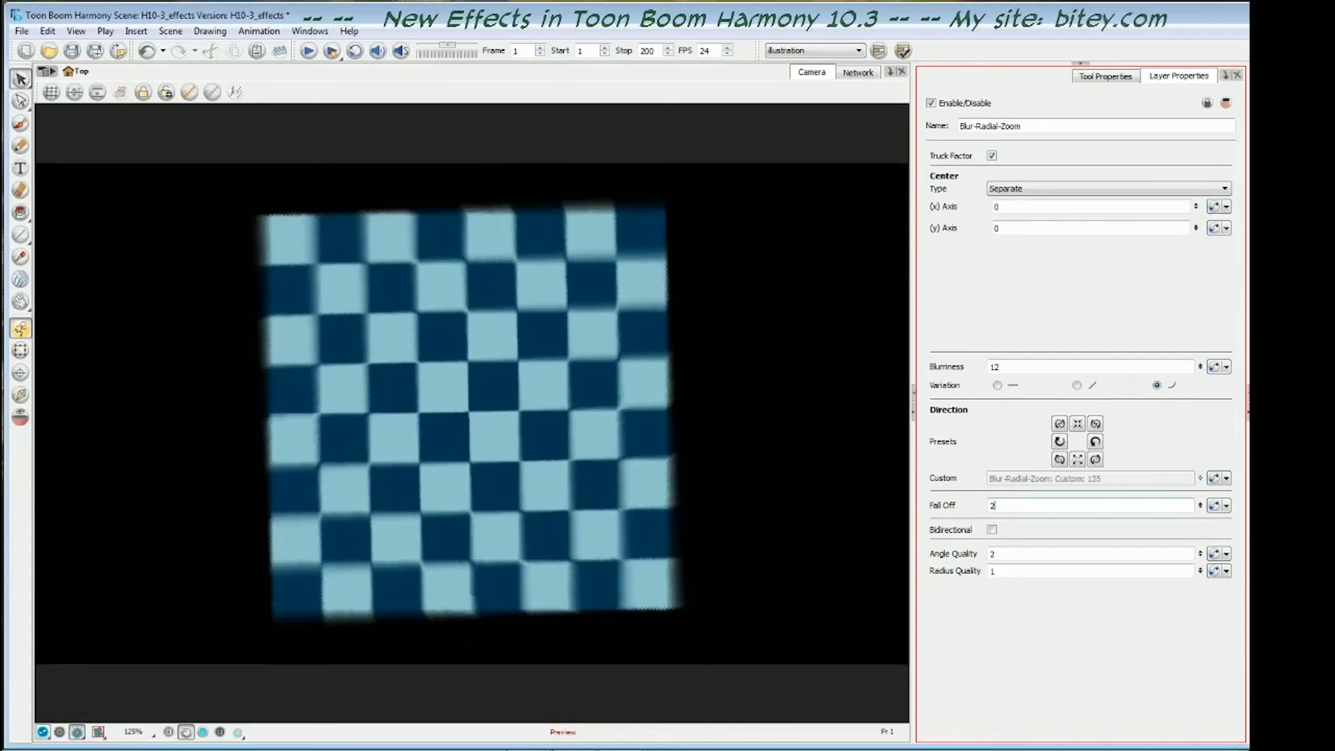
left_click(994, 367)
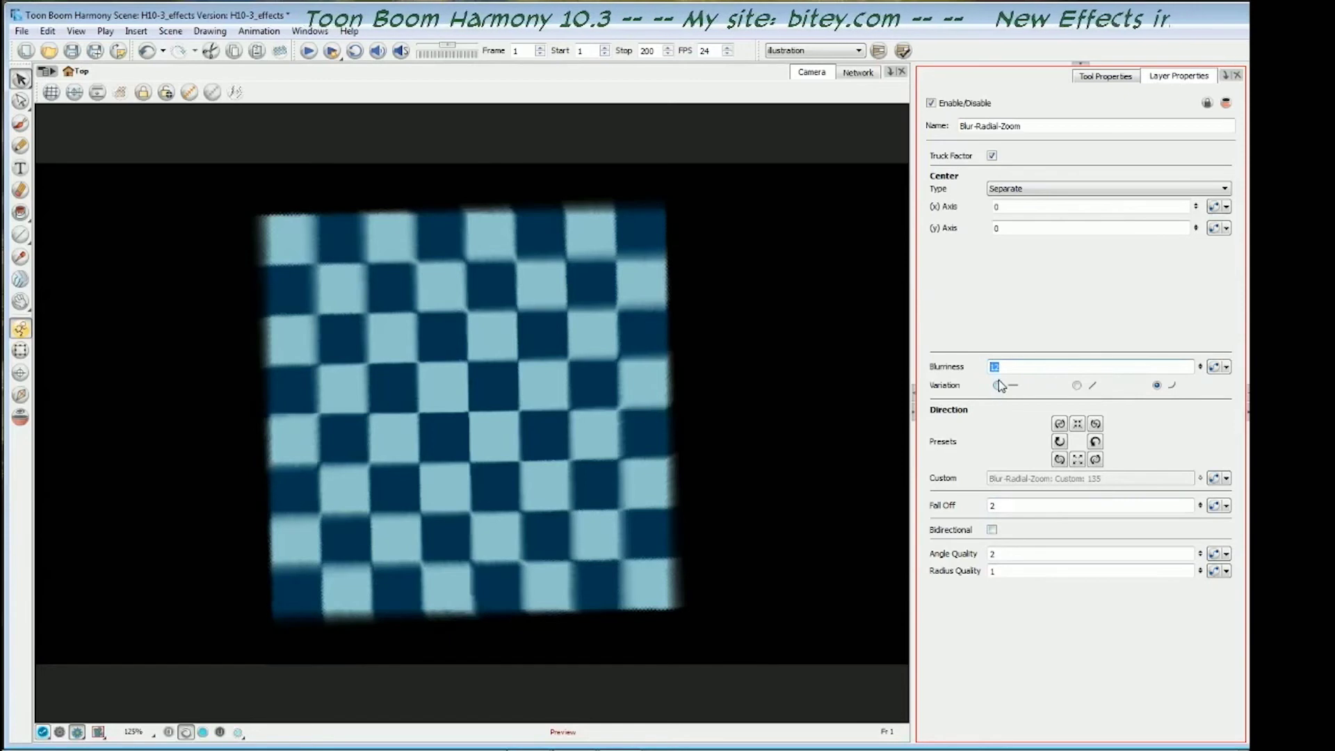
type("24")
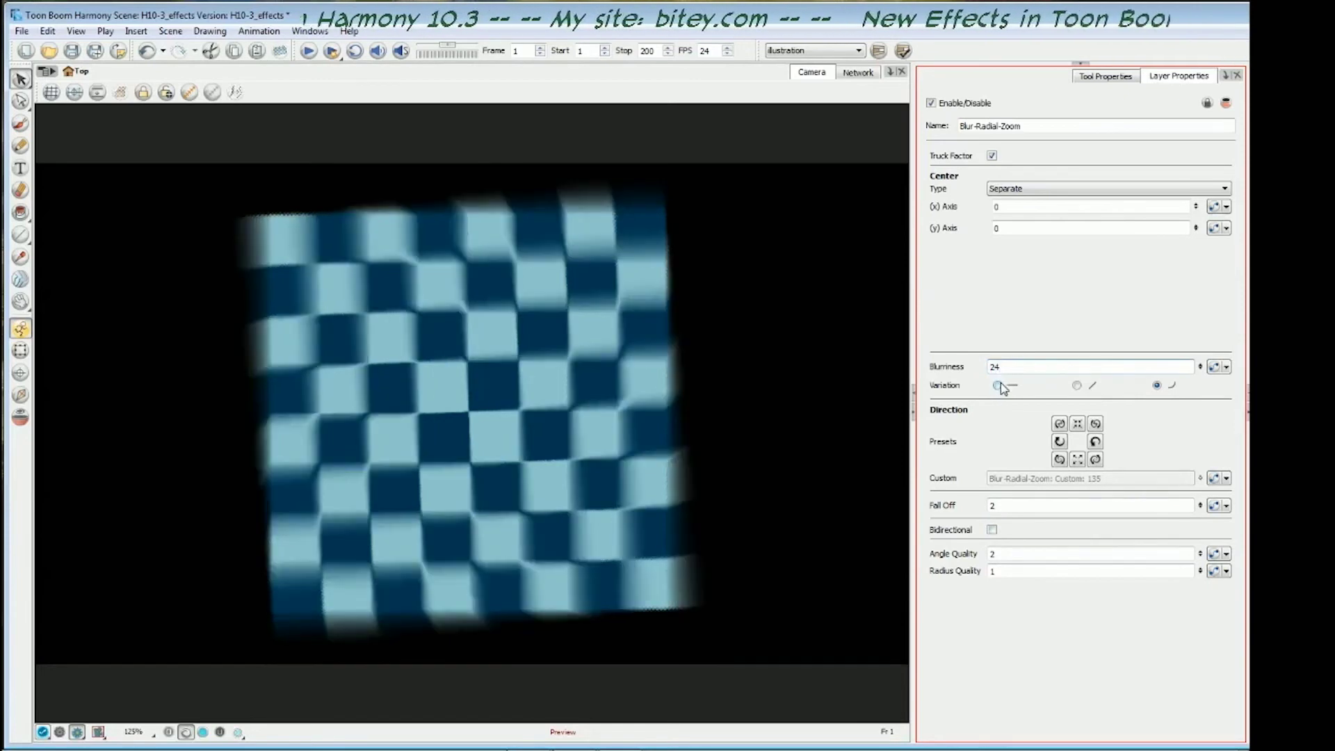
key("Return")
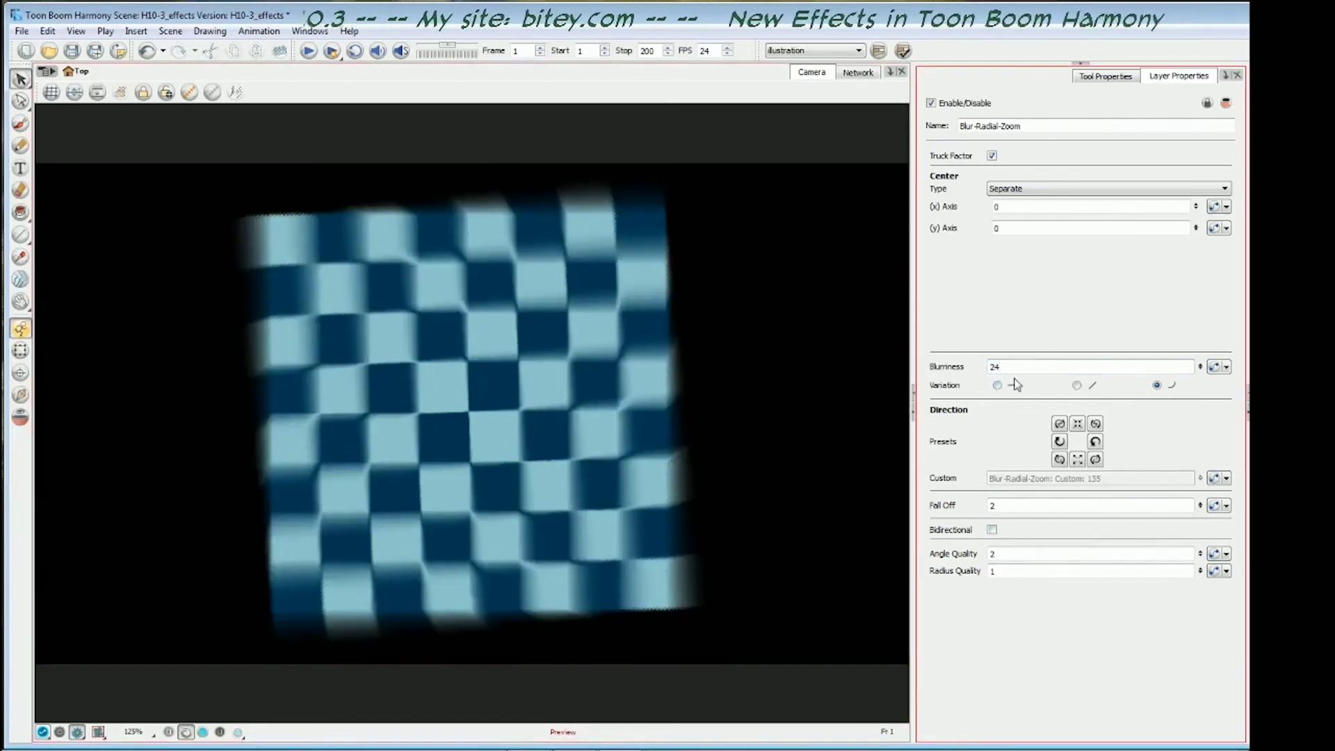
left_click(994, 366)
type("66")
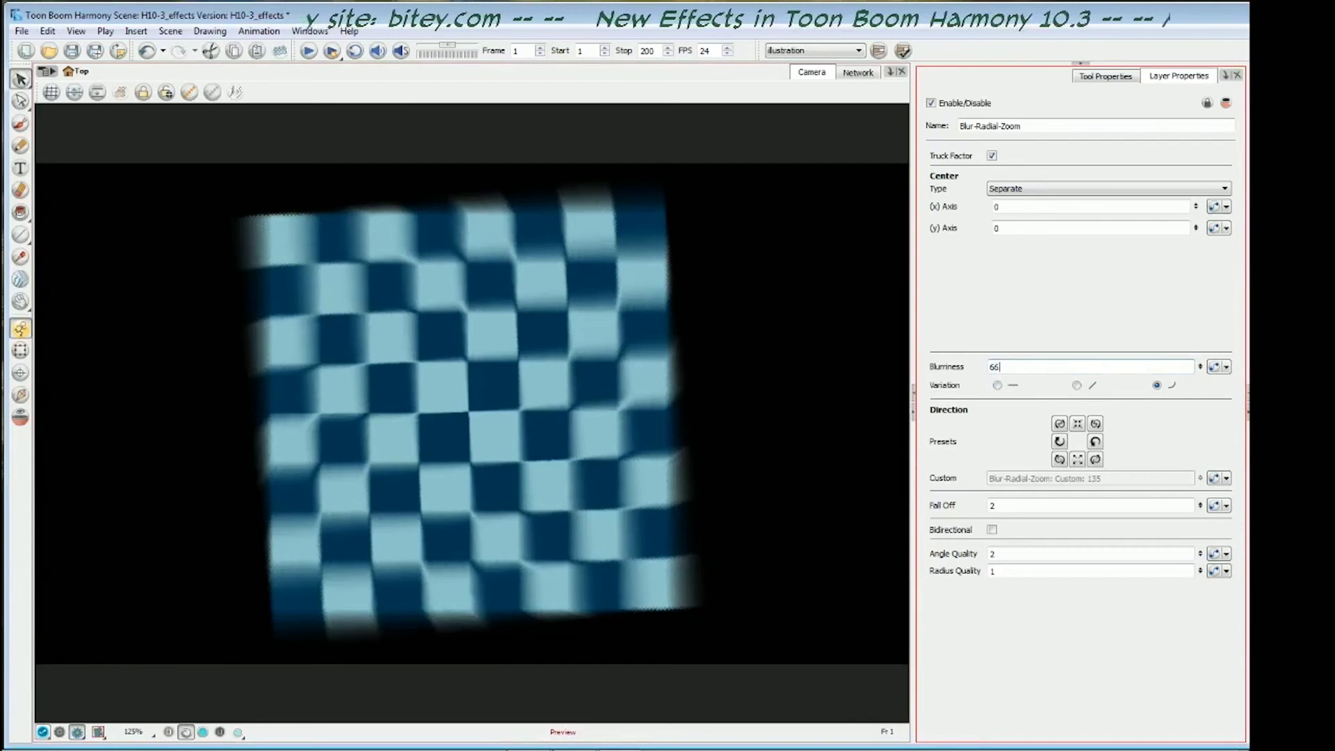
key("Return")
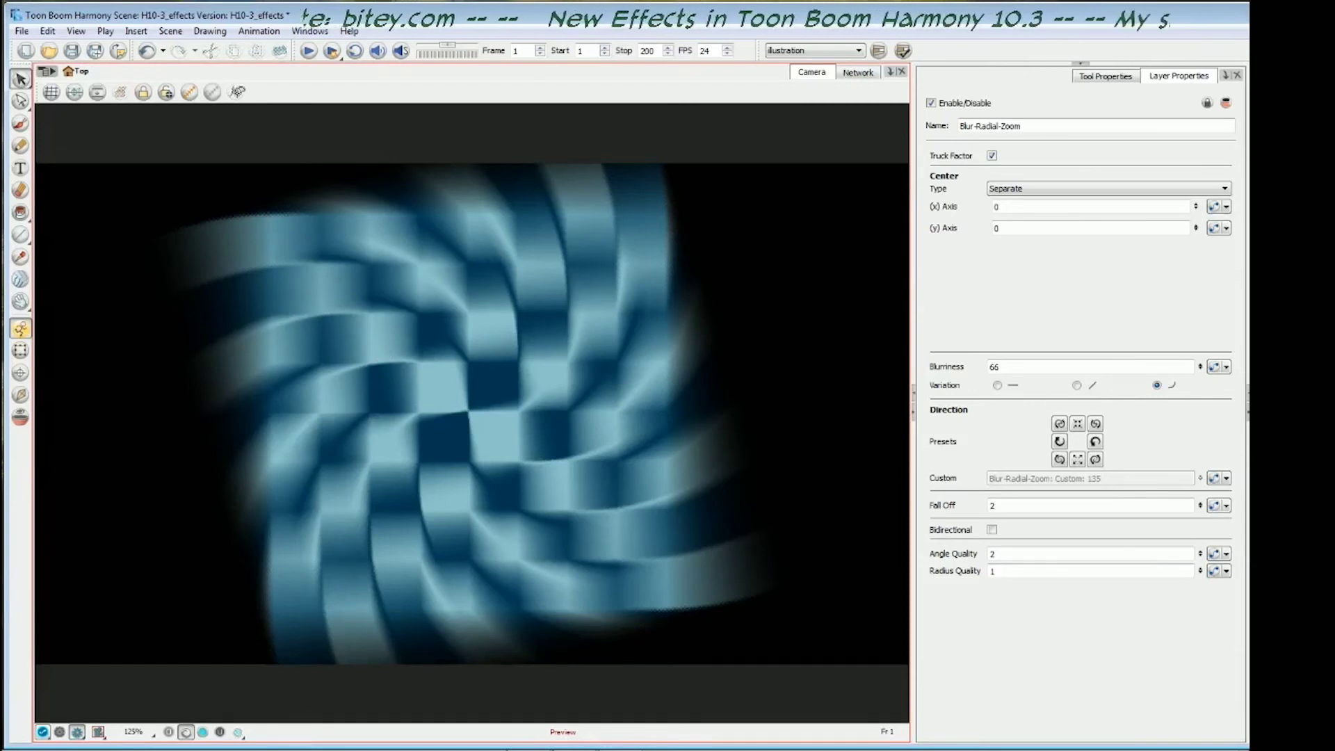
Return Blurriness to 12 and set Fall Off to 0
double_click(1000, 366)
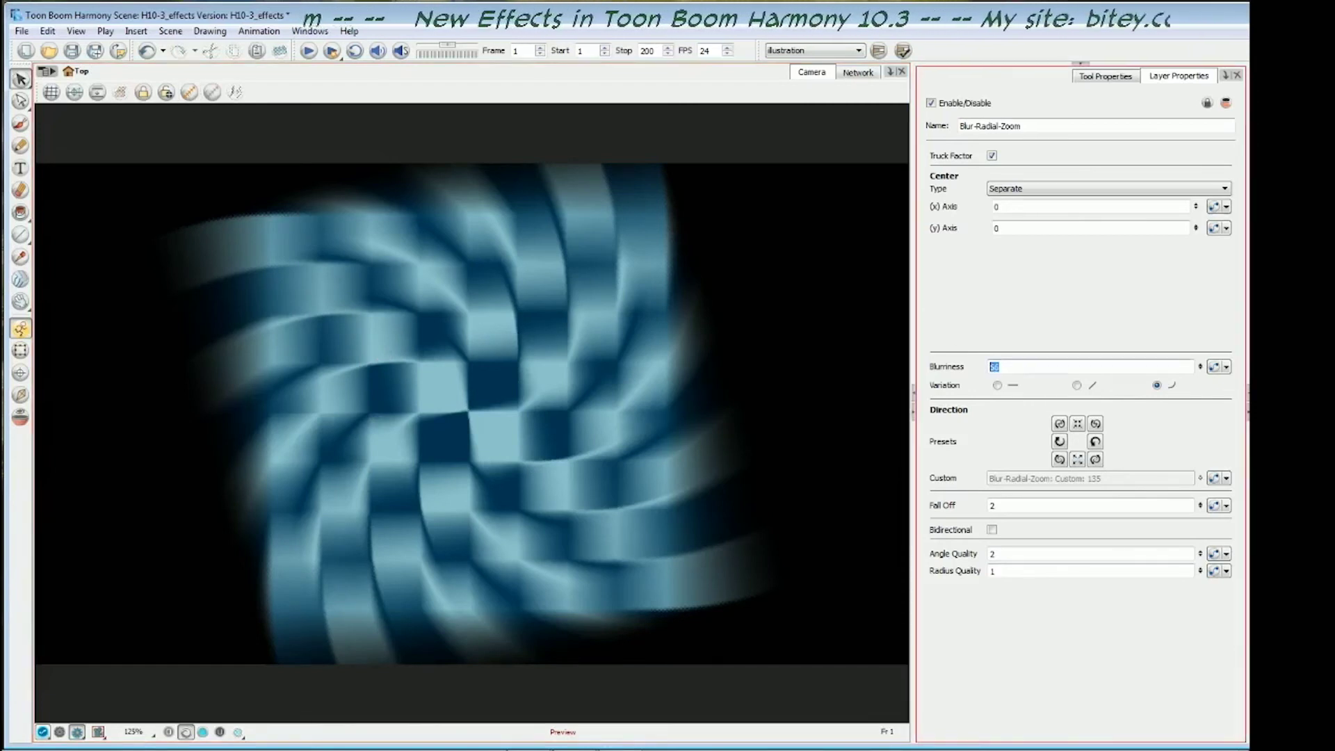
type("12")
key("Return")
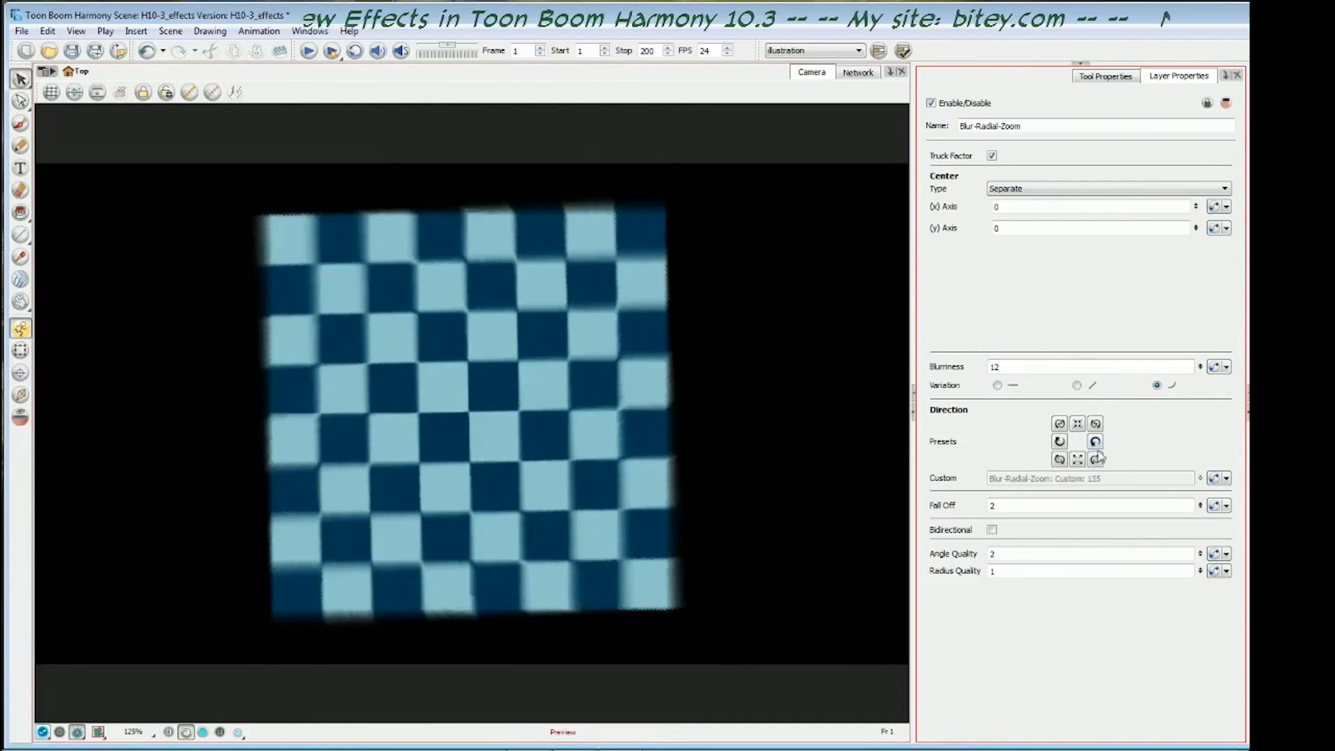
double_click(991, 506)
type("0")
key("Return")
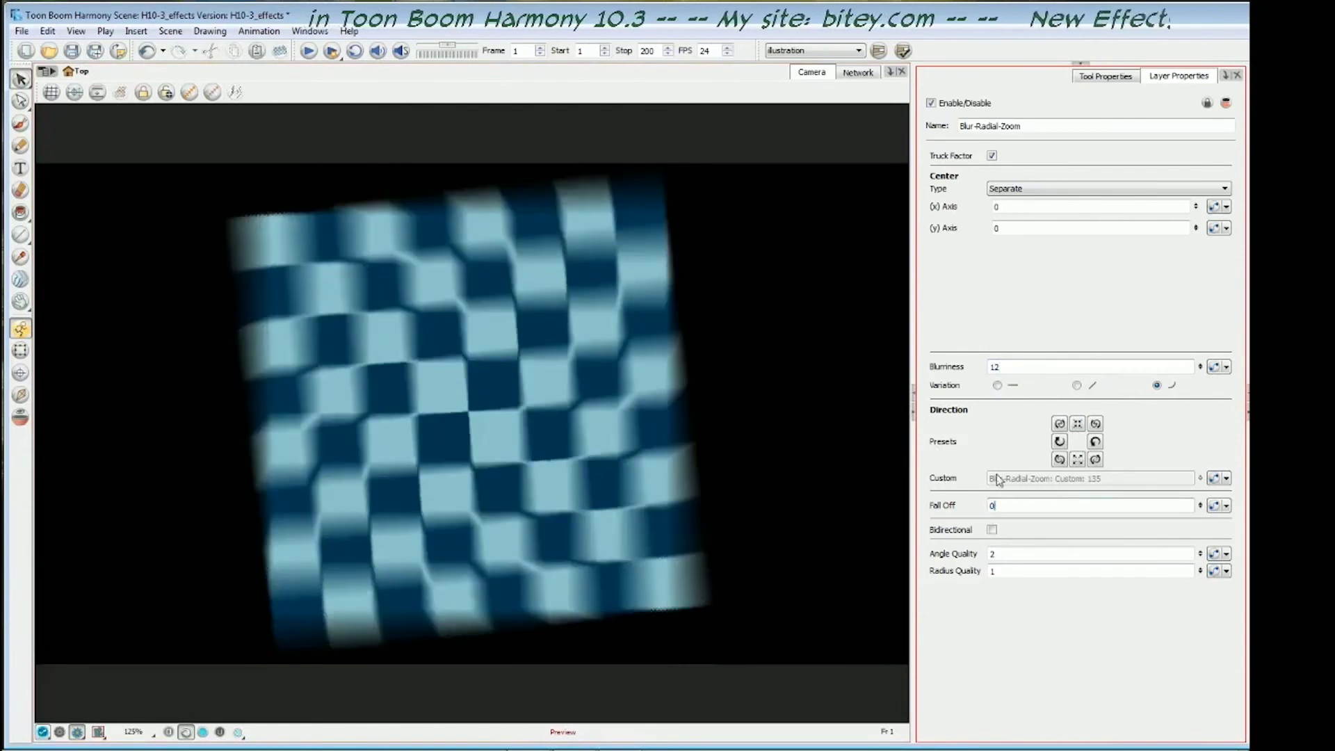
Make the blur zoom radially outward and show the blur centre control in the Camera view
left_click(1074, 425)
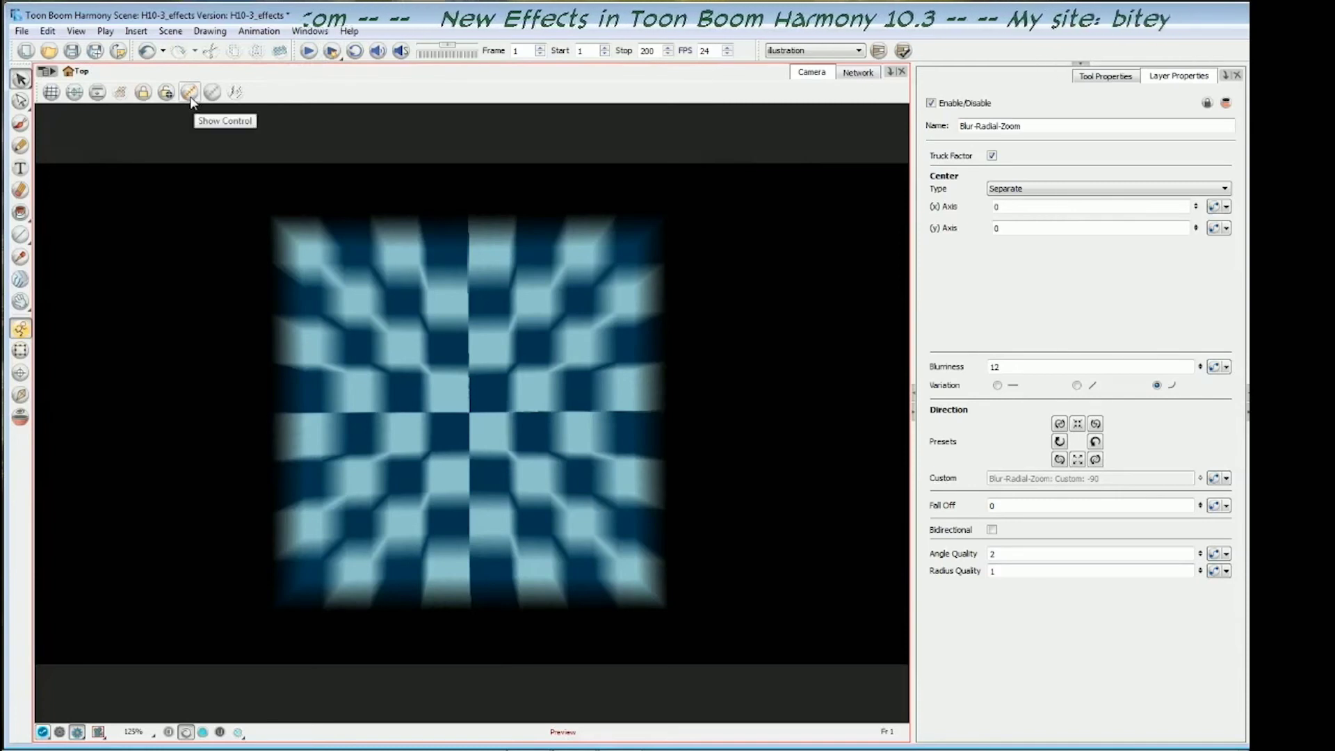
right_click(304, 91)
left_click(337, 102)
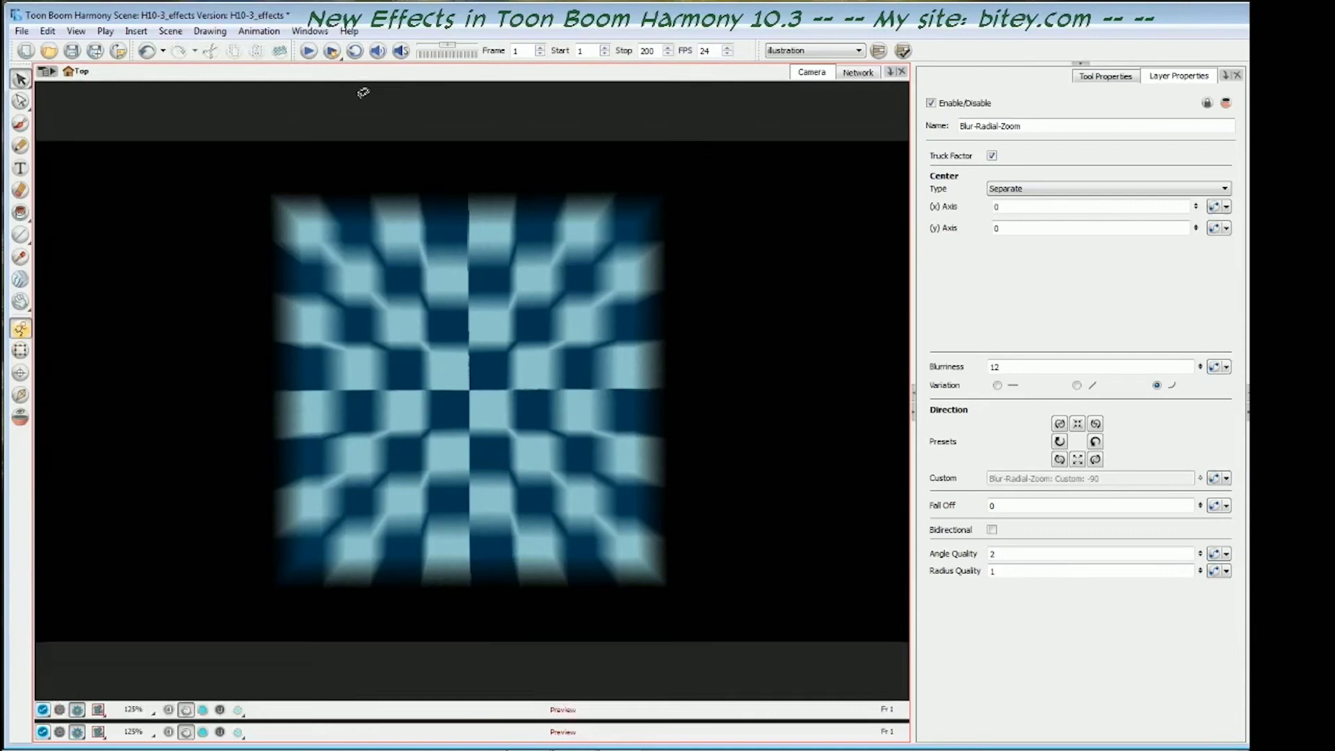
right_click(278, 75)
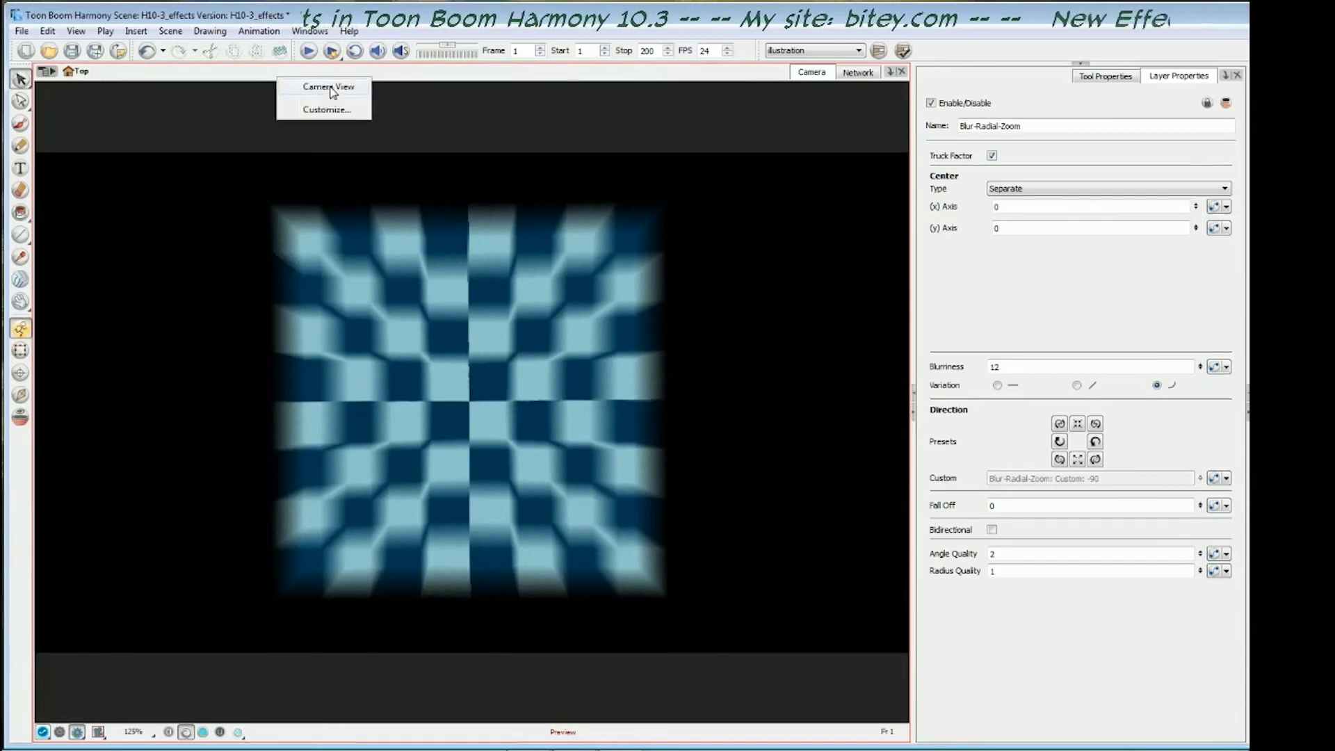
left_click(302, 89)
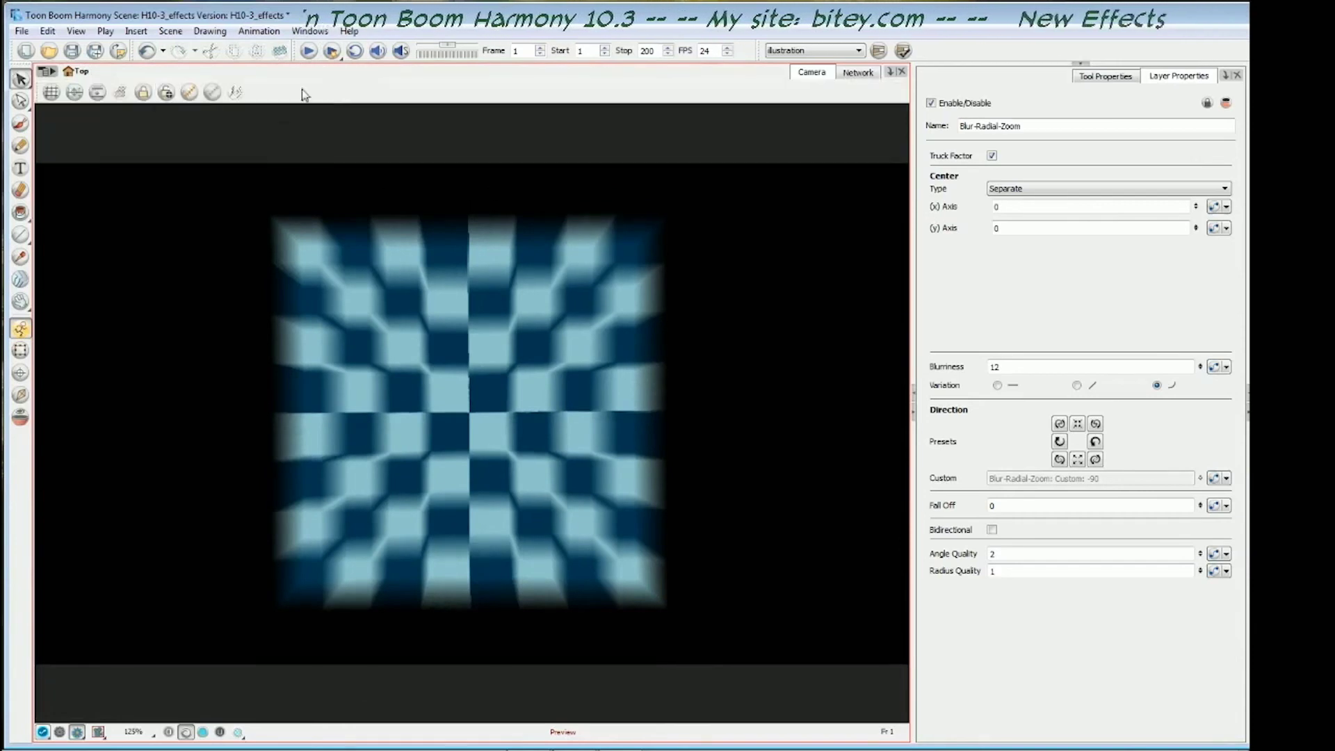
left_click(192, 95)
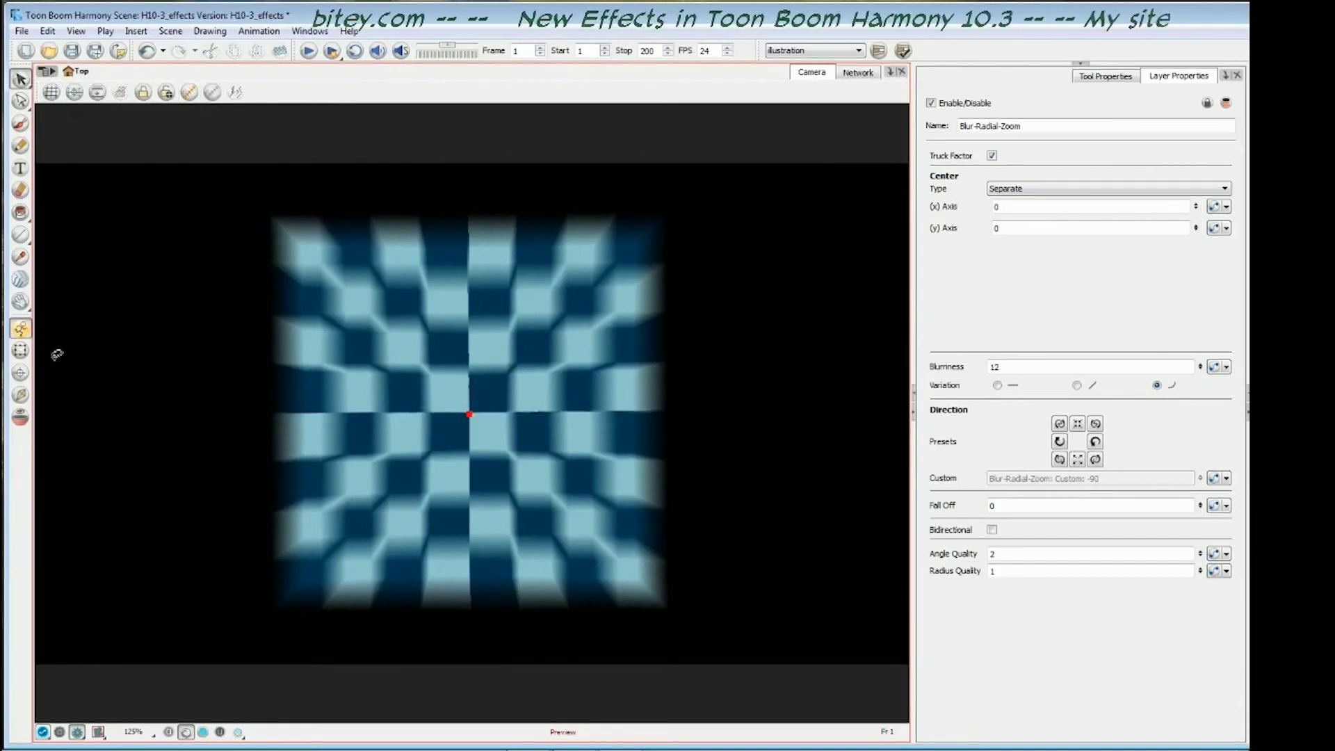
Drag the blur centre marker around the board, undoing an accidental chessboard move
left_click(21, 351)
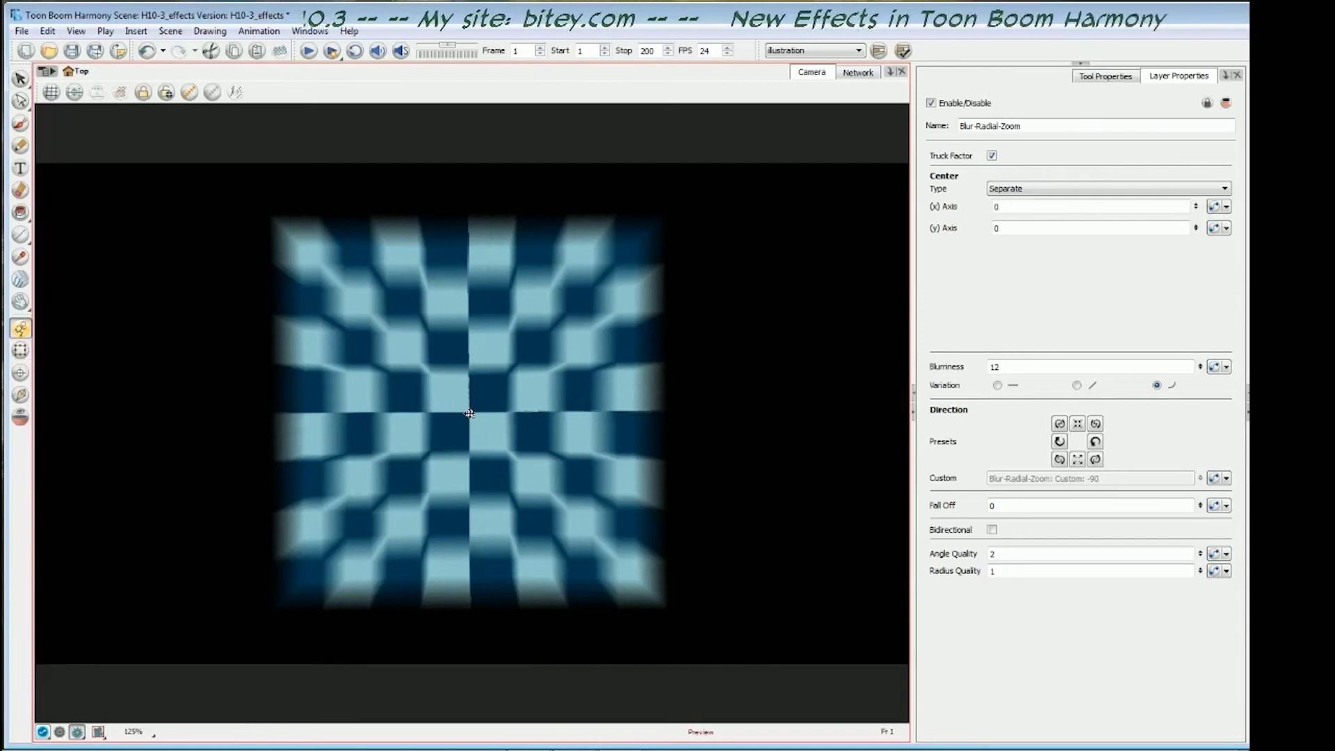
left_click_drag(350, 280, 321, 265)
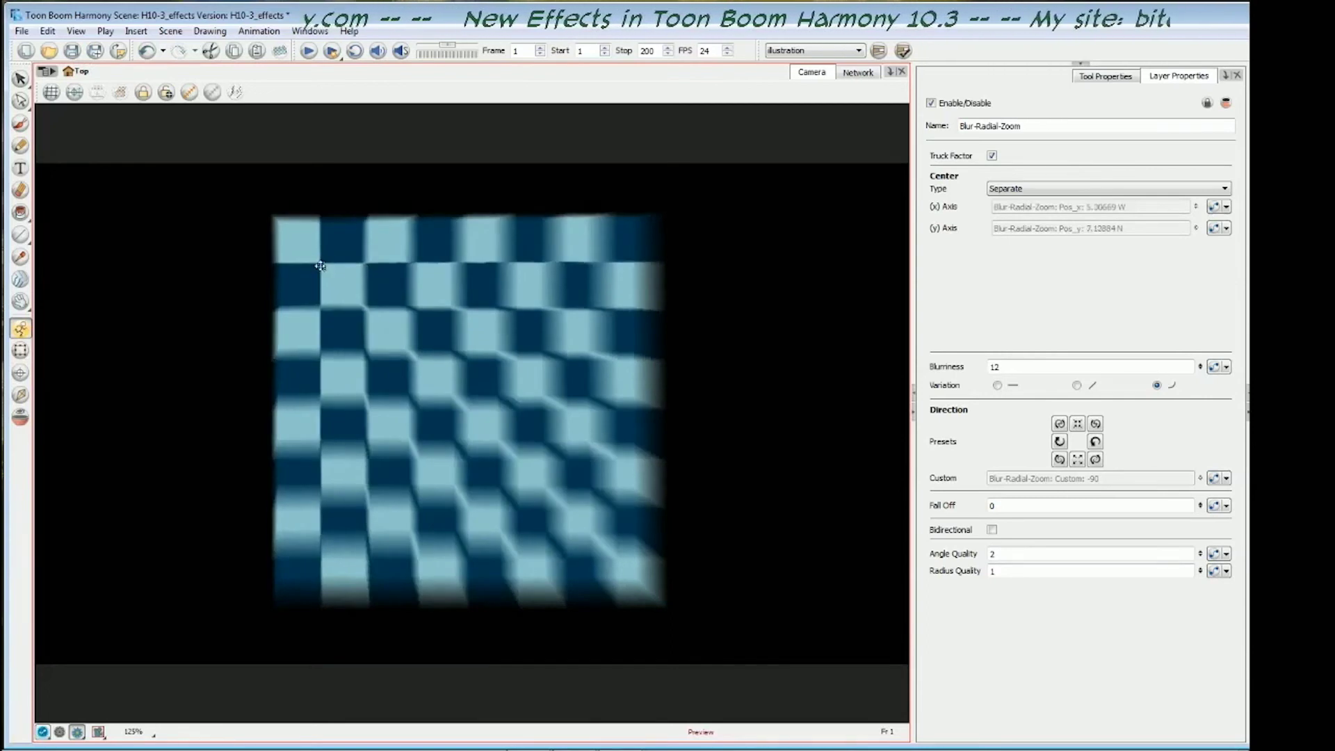
left_click(292, 240)
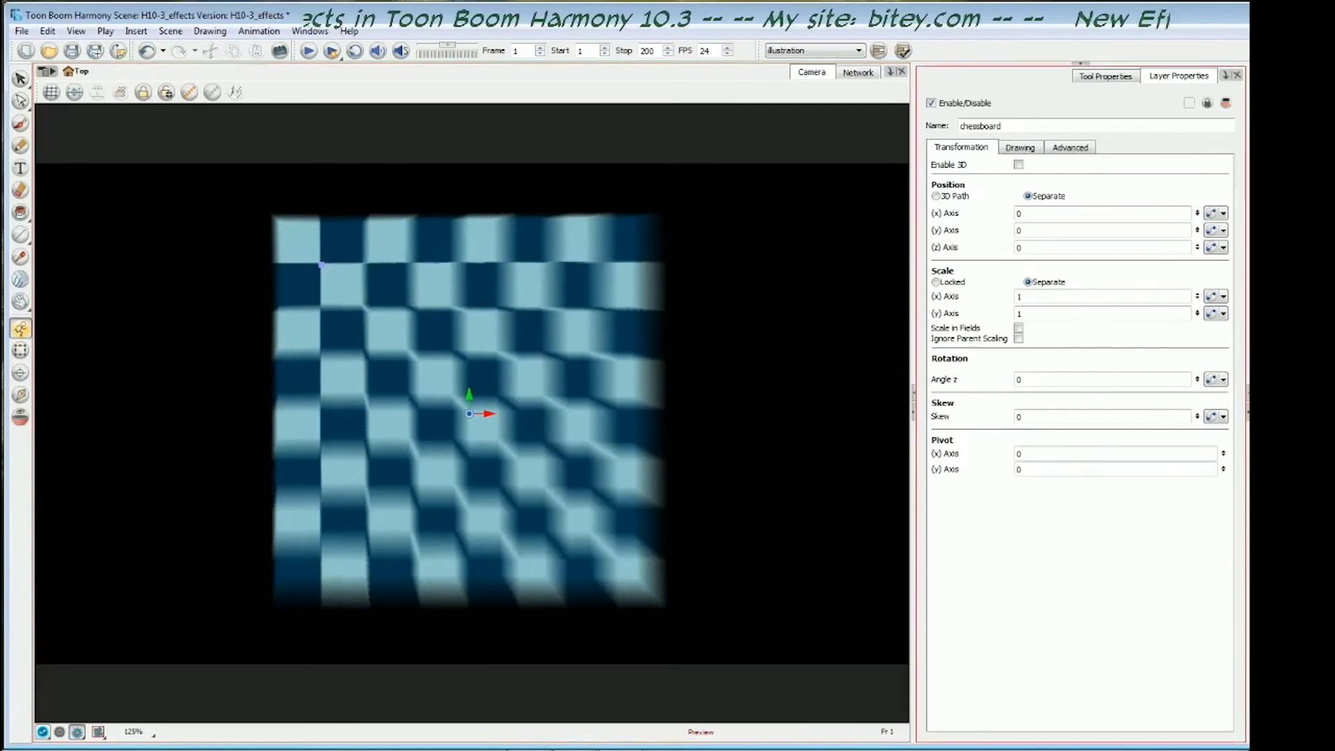
left_click_drag(321, 267, 296, 241)
key("ctrl+z")
left_click(736, 397)
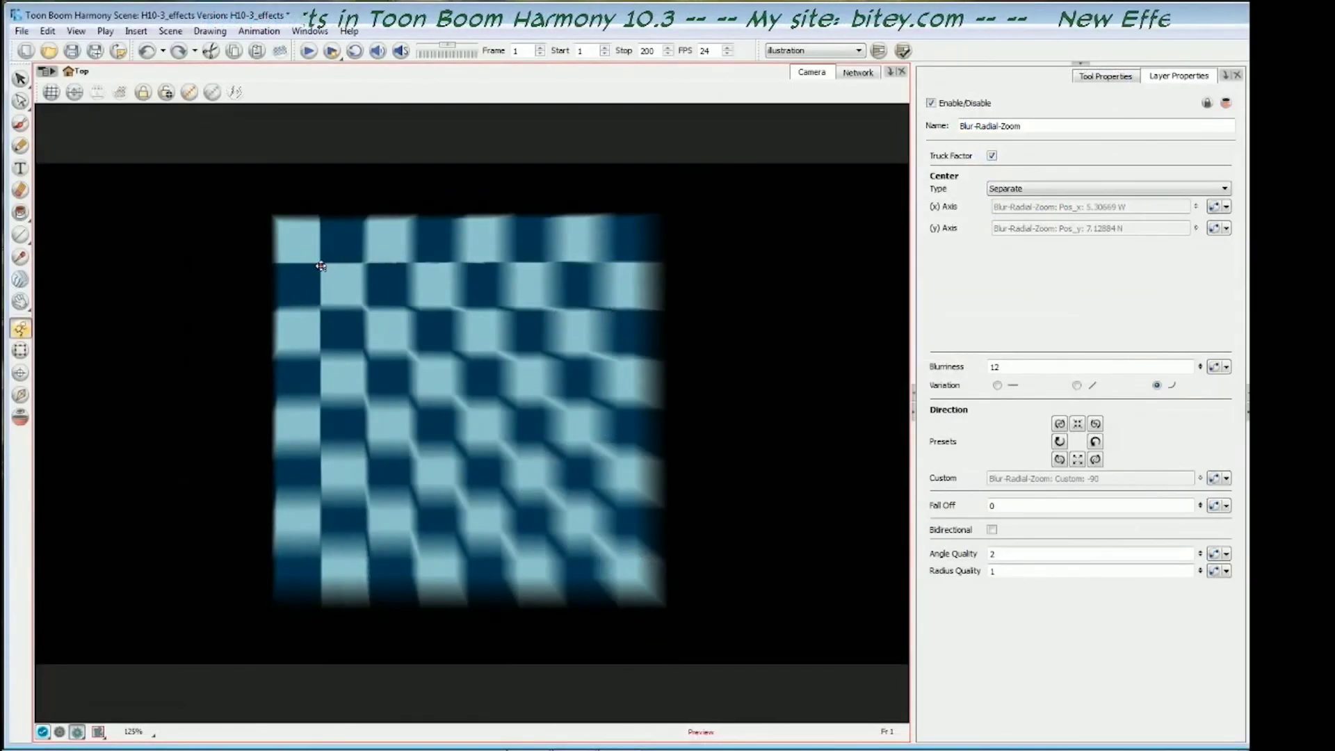
left_click_drag(276, 219, 283, 209)
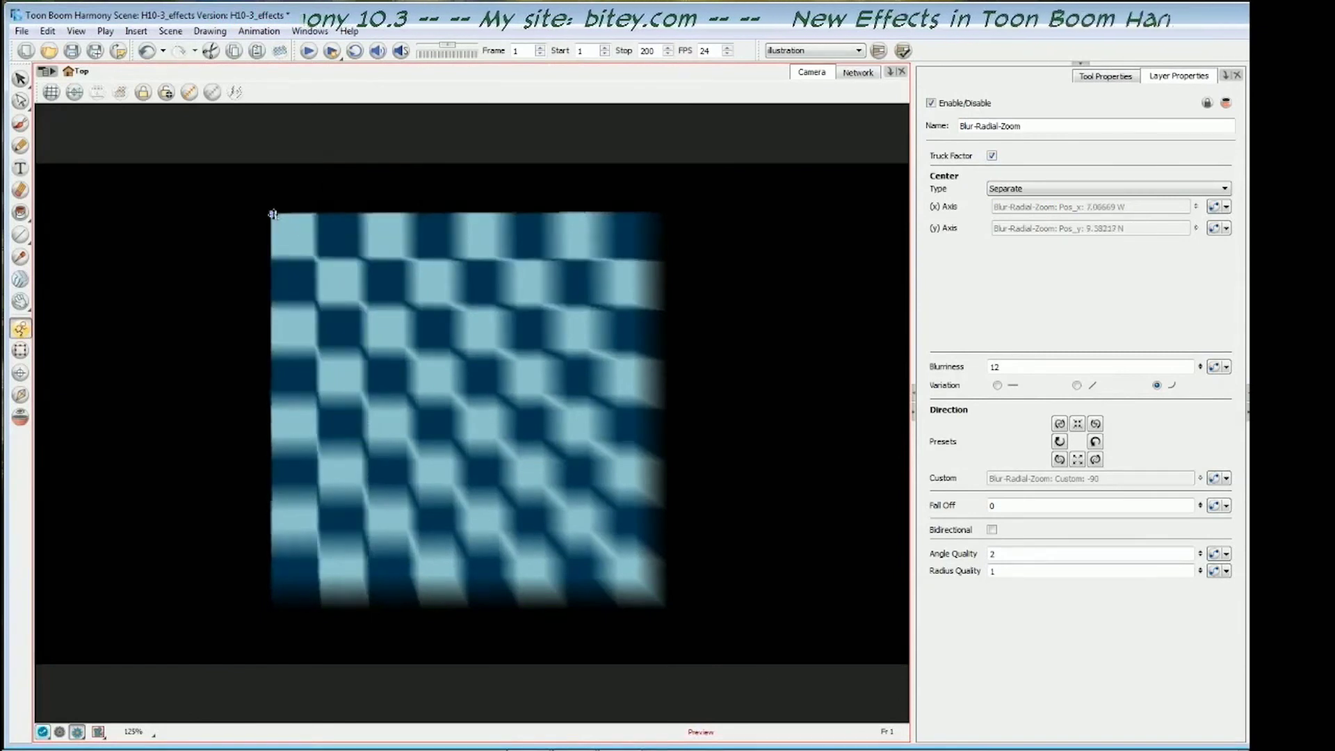
left_click_drag(607, 567, 605, 574)
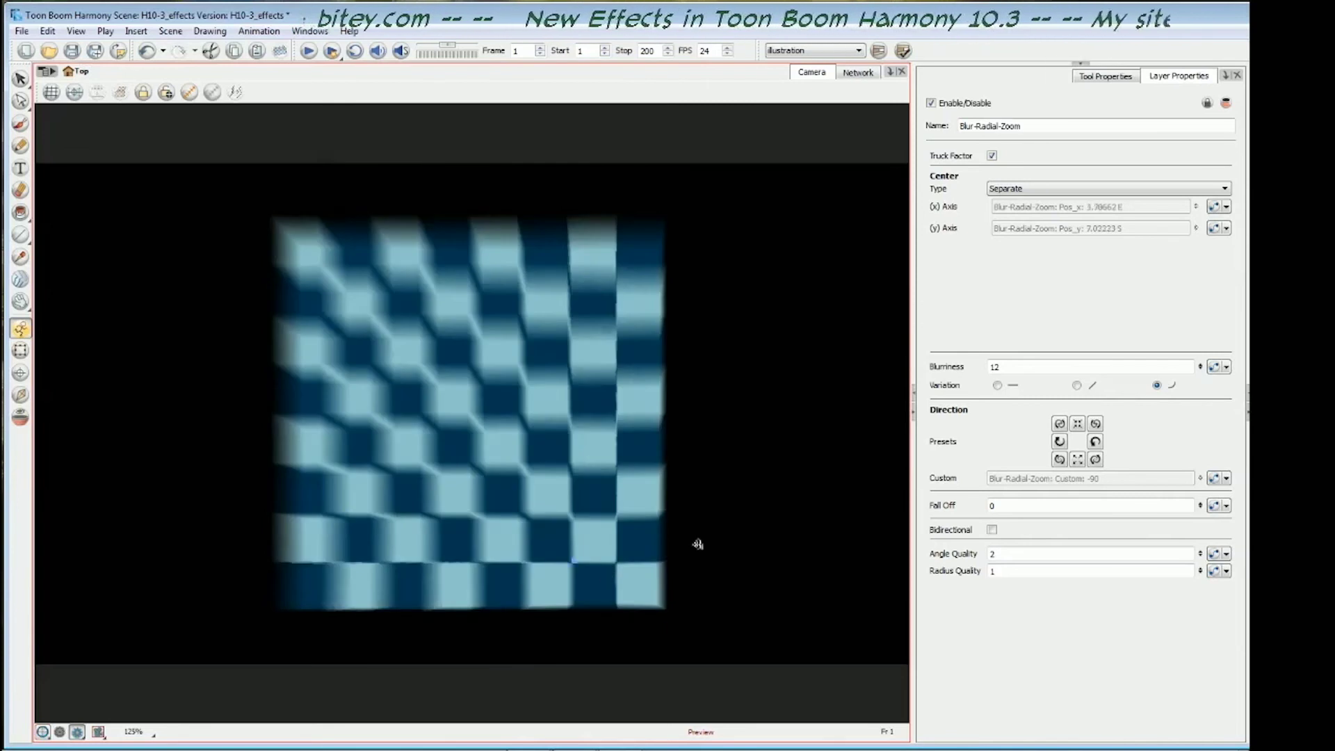
Set the blur direction to 180 and place the centre near 1.73 W, 5.49 N
left_click(1095, 441)
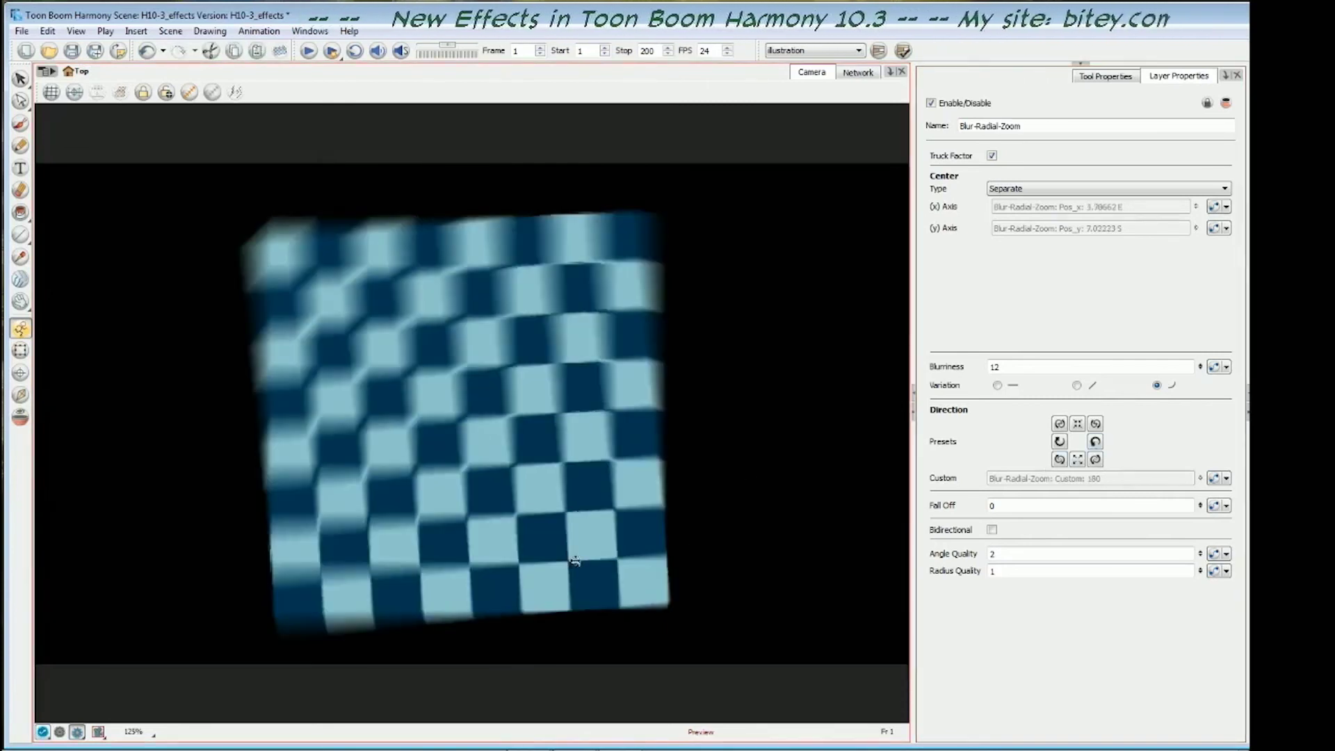
left_click(658, 595)
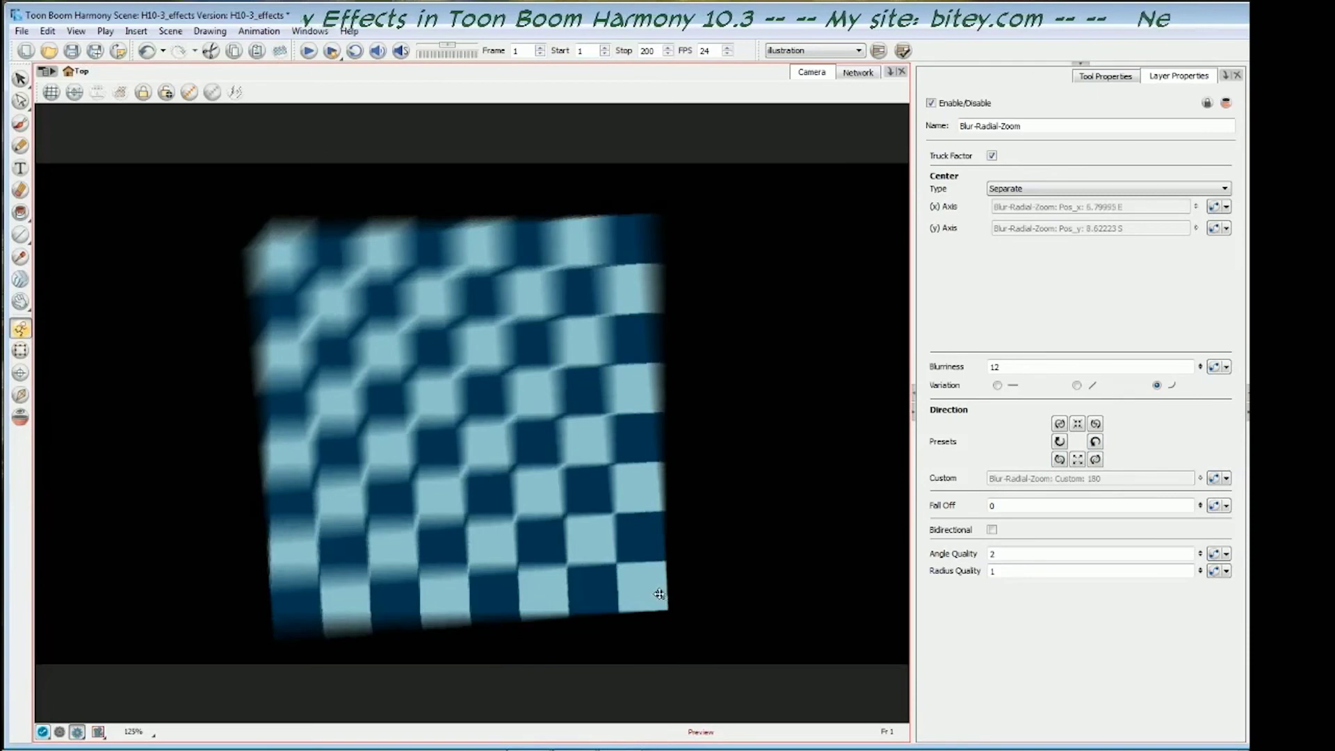
left_click_drag(660, 595, 667, 608)
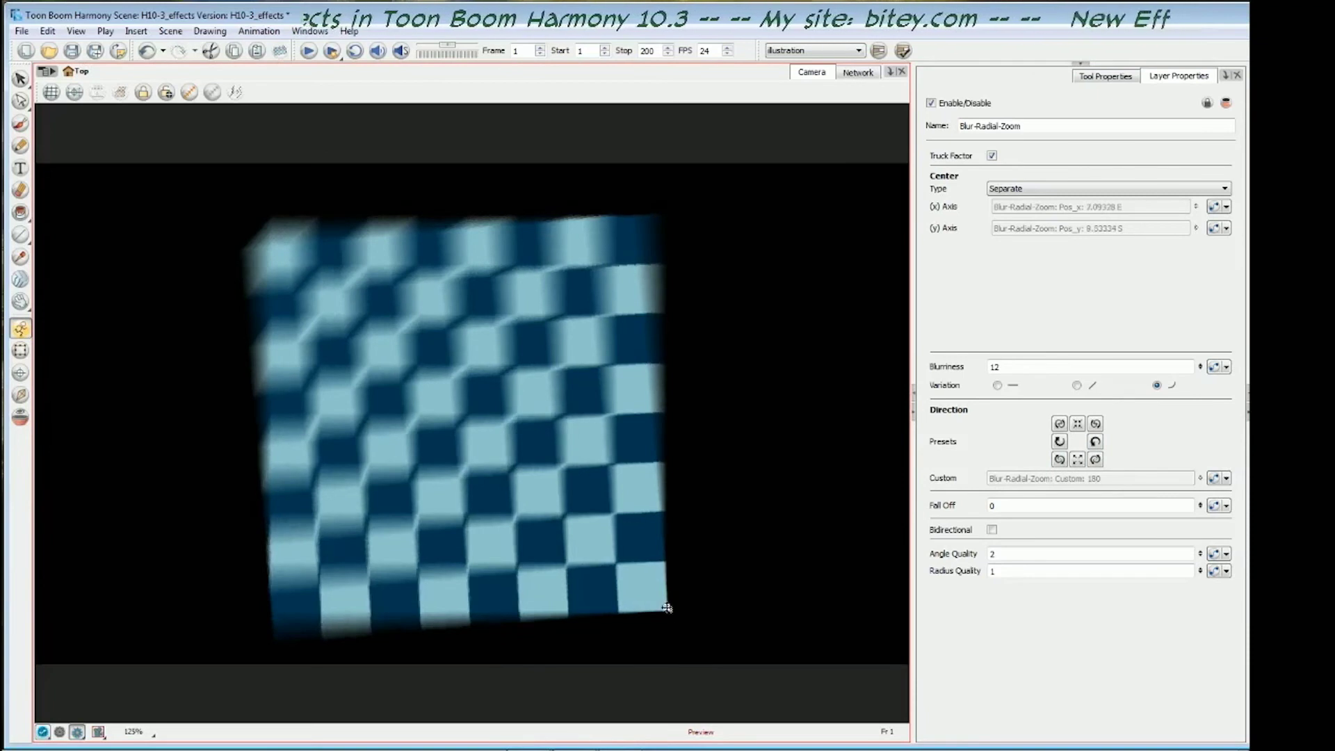
left_click(360, 324)
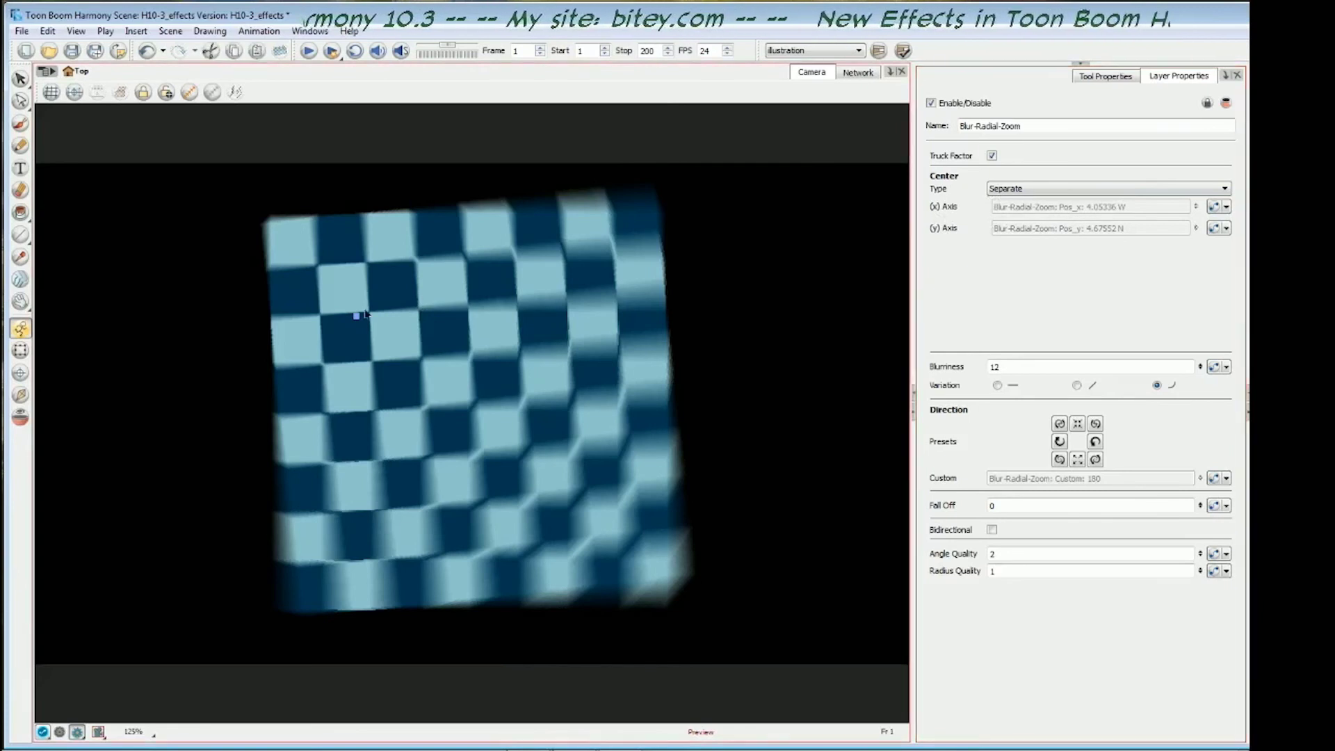
left_click_drag(397, 302, 436, 297)
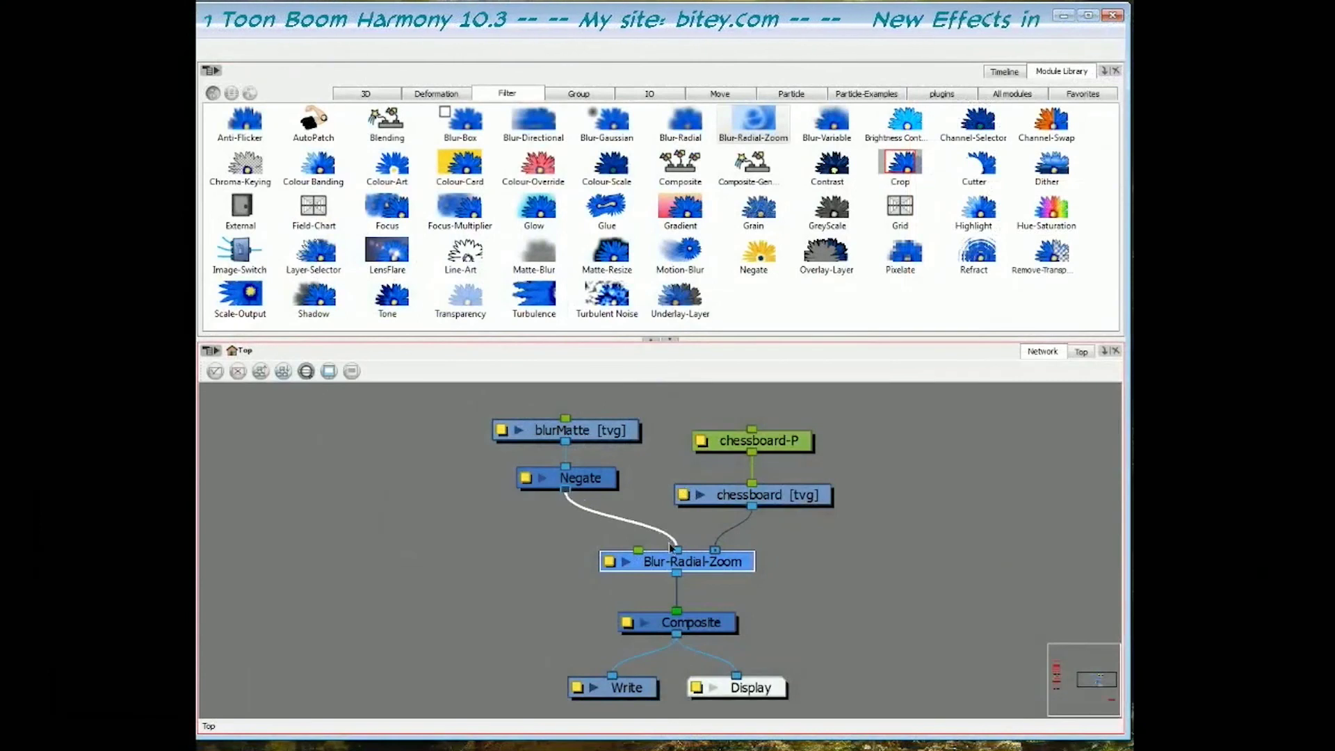
Enable Negate Alpha on the Negate node and shift blurMatte and Negate slightly right
left_click_drag(577, 480, 577, 480)
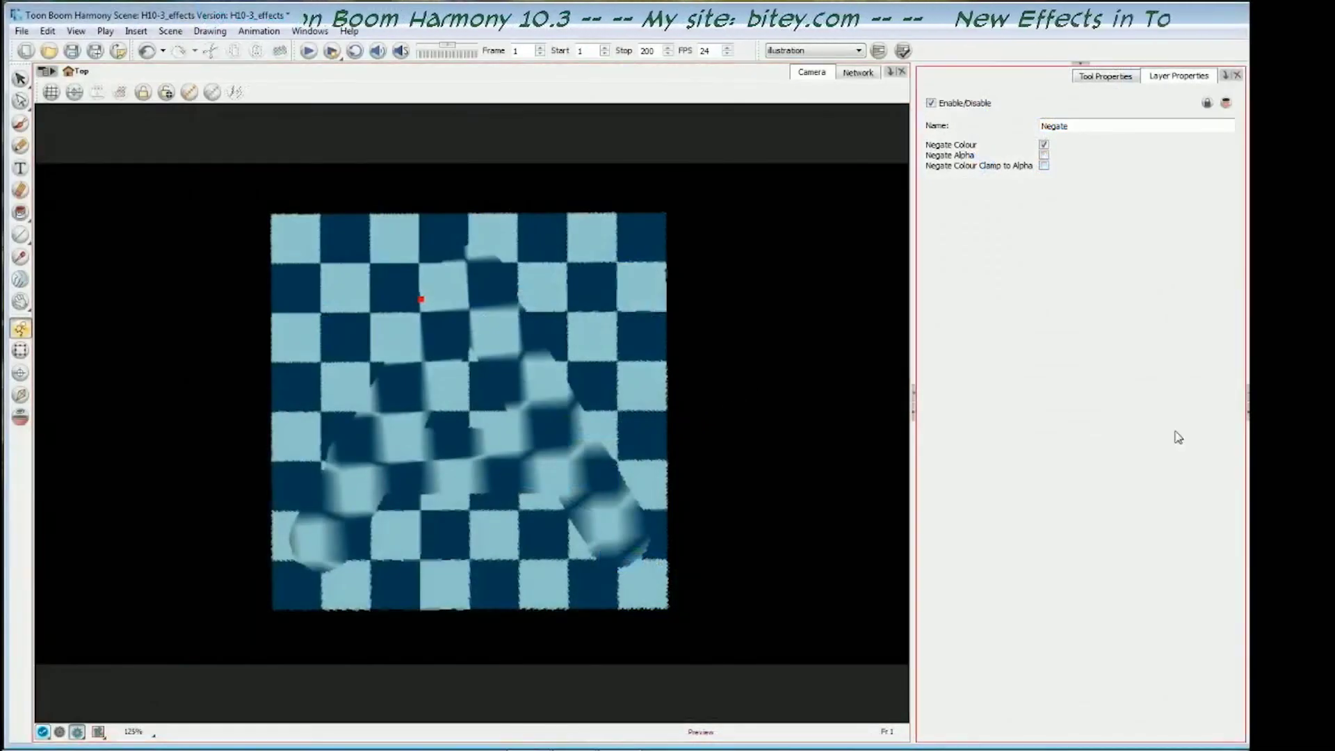
left_click(1043, 155)
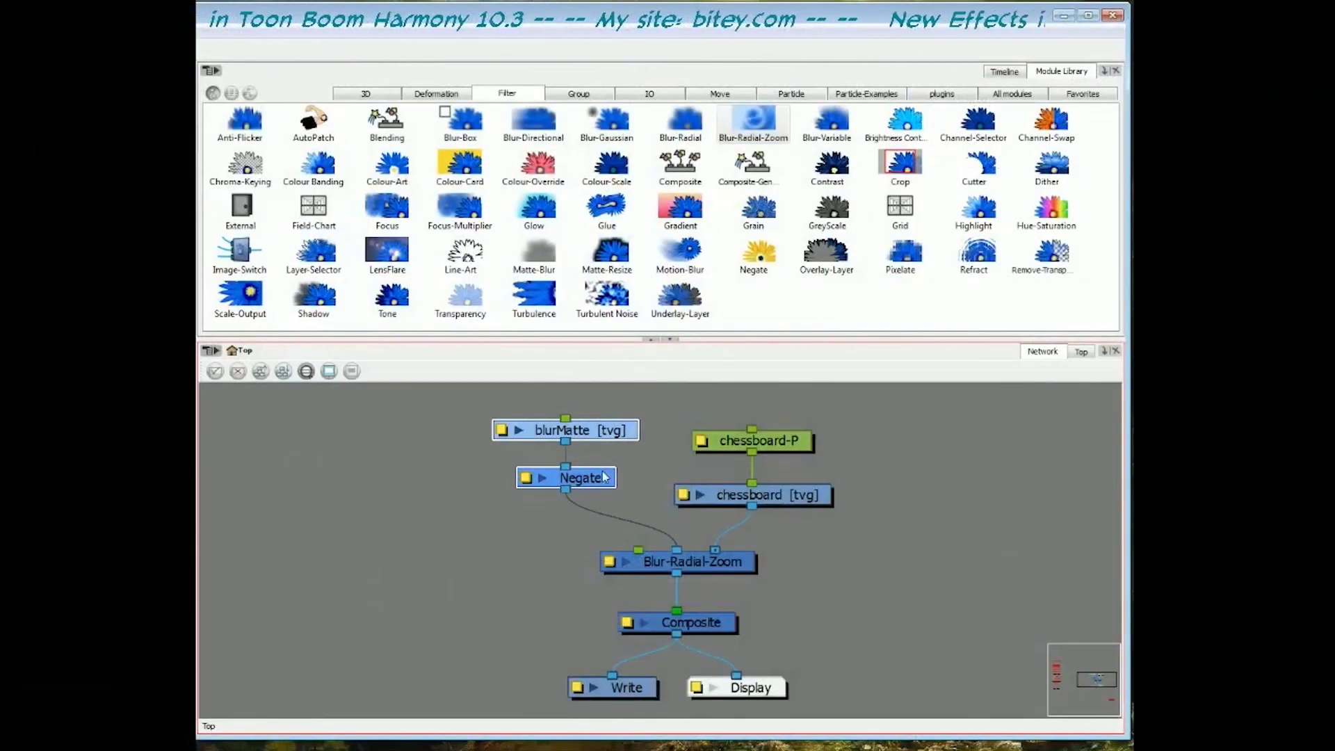
left_click_drag(566, 478, 588, 478)
left_click(701, 567)
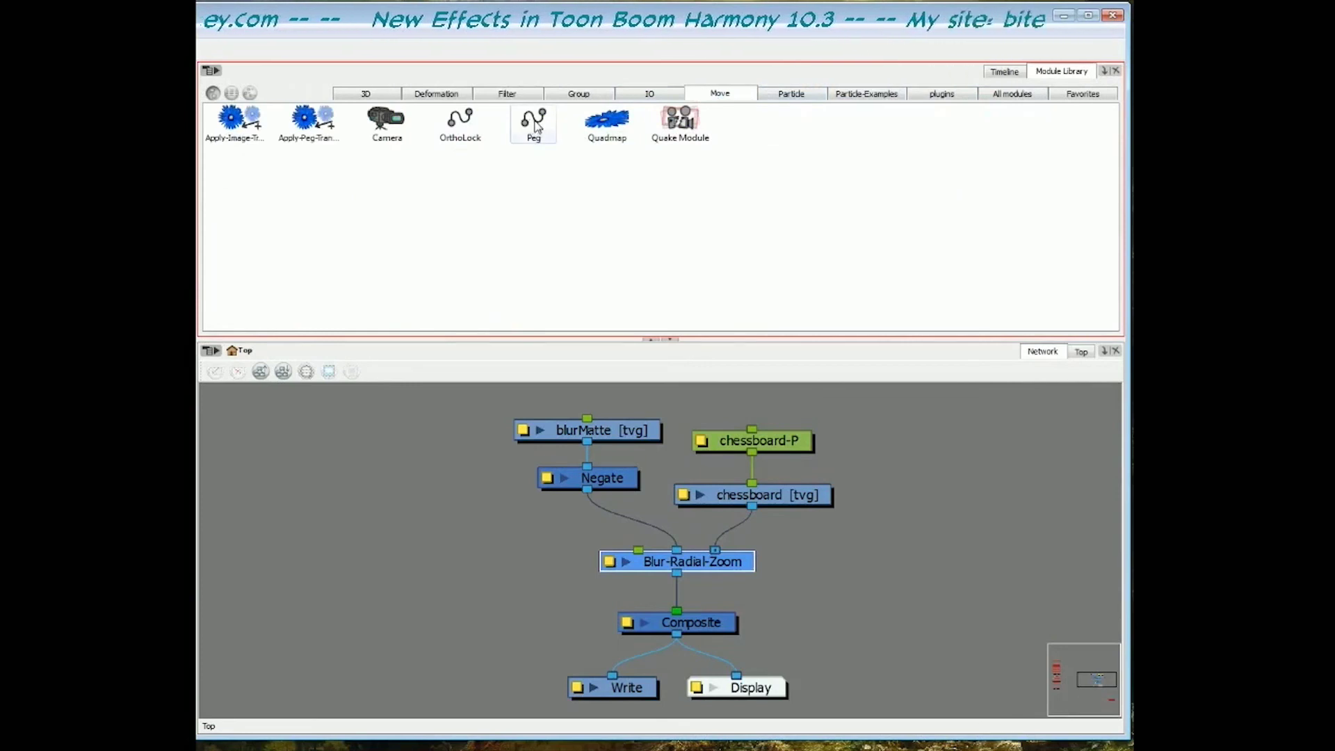
Add a Peg node from the Module Library and drag it to shift the matte
left_click_drag(537, 129, 567, 541)
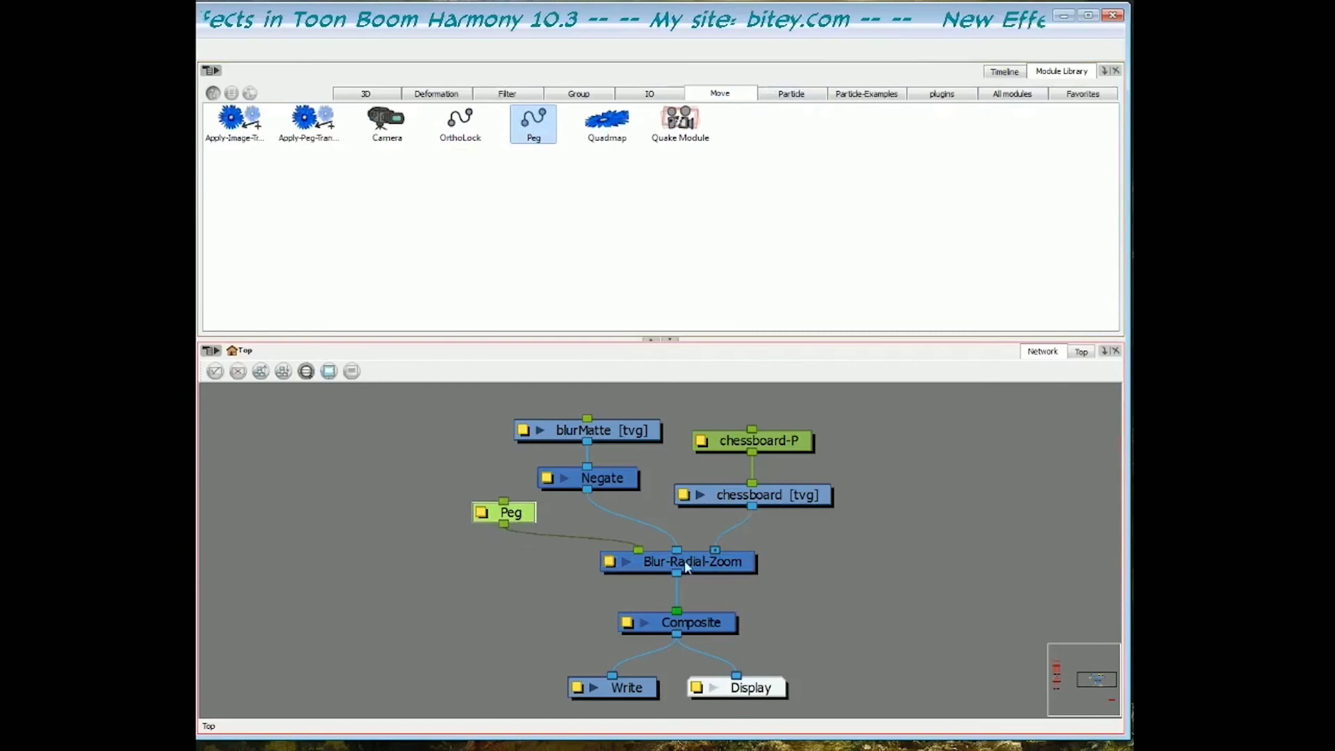
left_click_drag(684, 565, 682, 573)
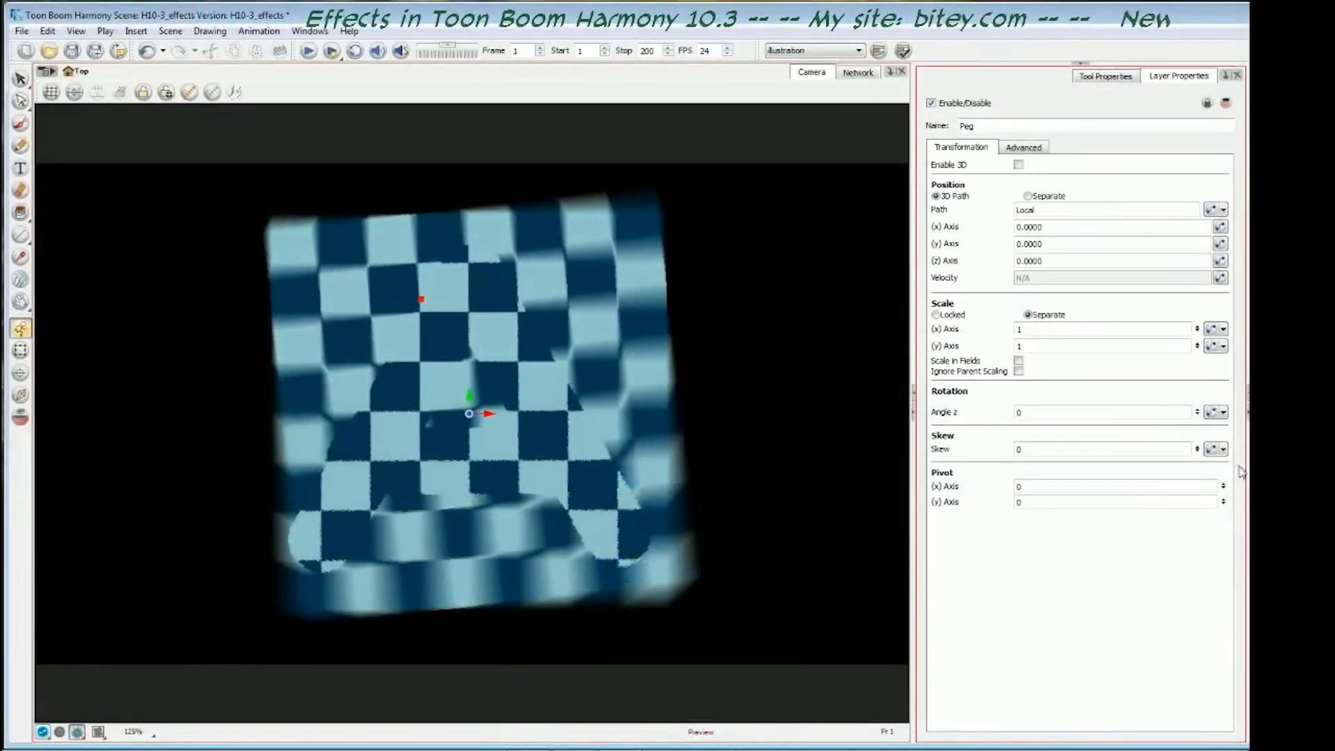
left_click(352, 289)
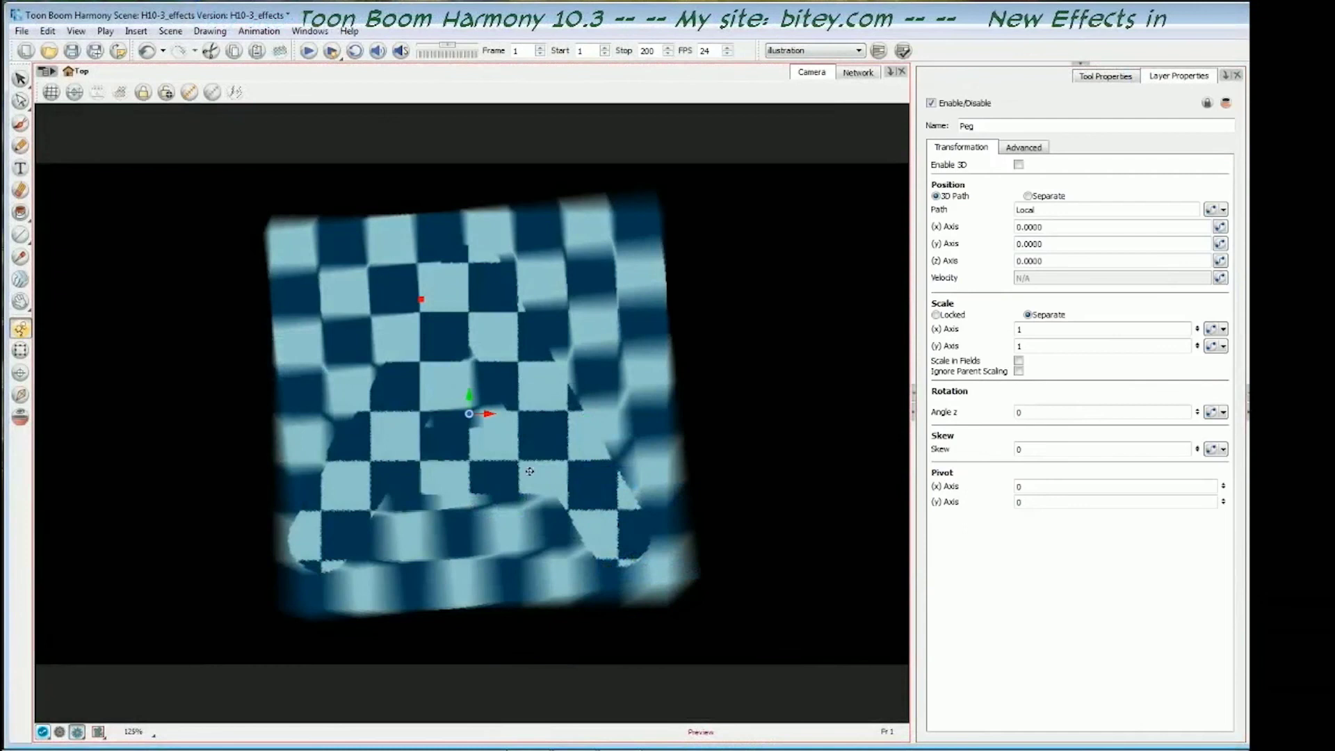
left_click_drag(515, 467, 612, 380)
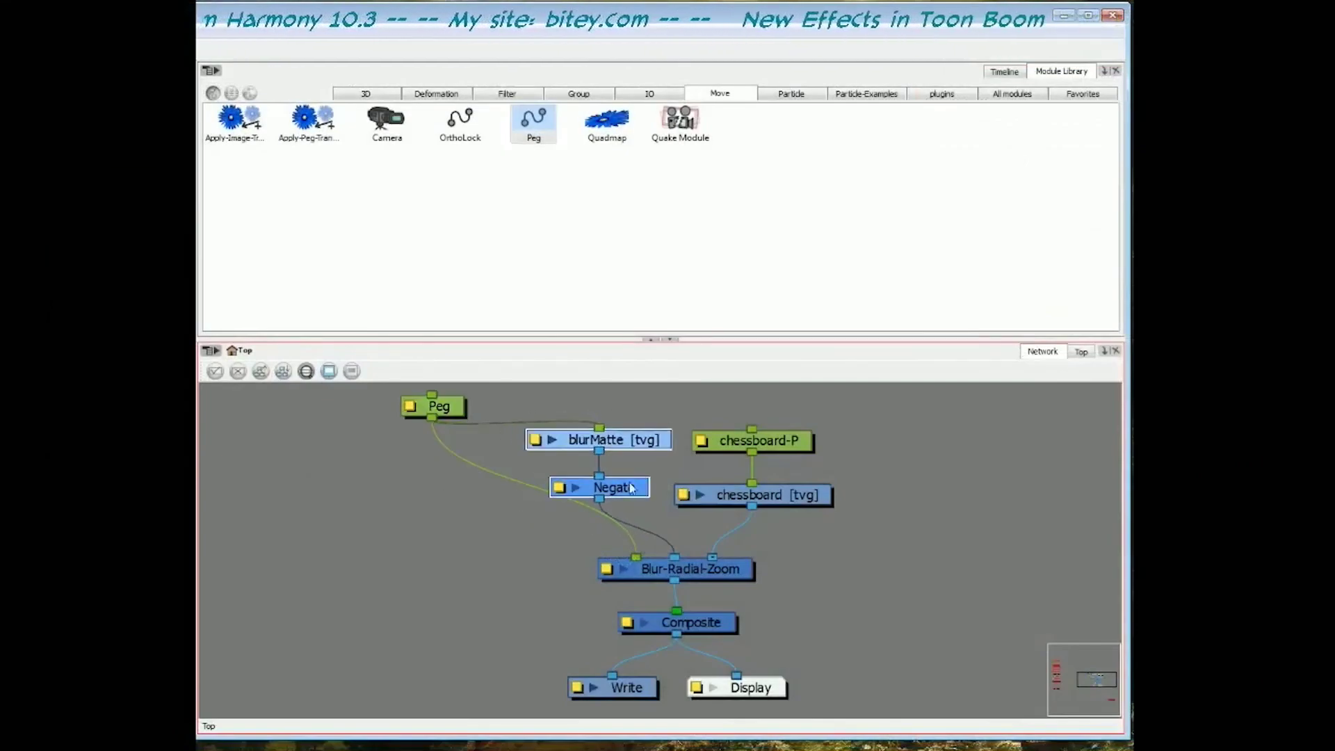
Connect the Peg above blurMatte, tidy the nodes, and move the peg up and left
left_click_drag(450, 413, 635, 494)
left_click_drag(855, 417, 818, 493)
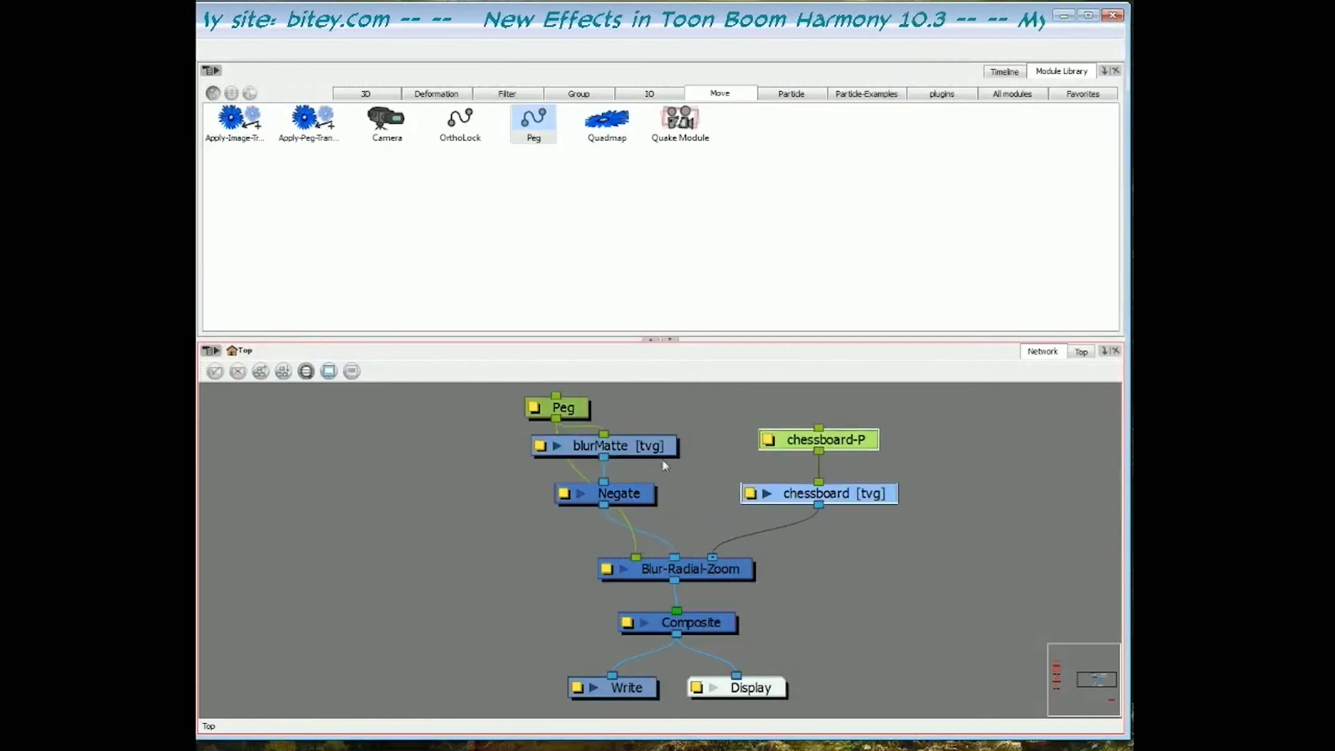
left_click(647, 495)
left_click_drag(647, 495, 712, 496)
left_click_drag(567, 408, 557, 405)
left_click_drag(587, 496, 531, 500)
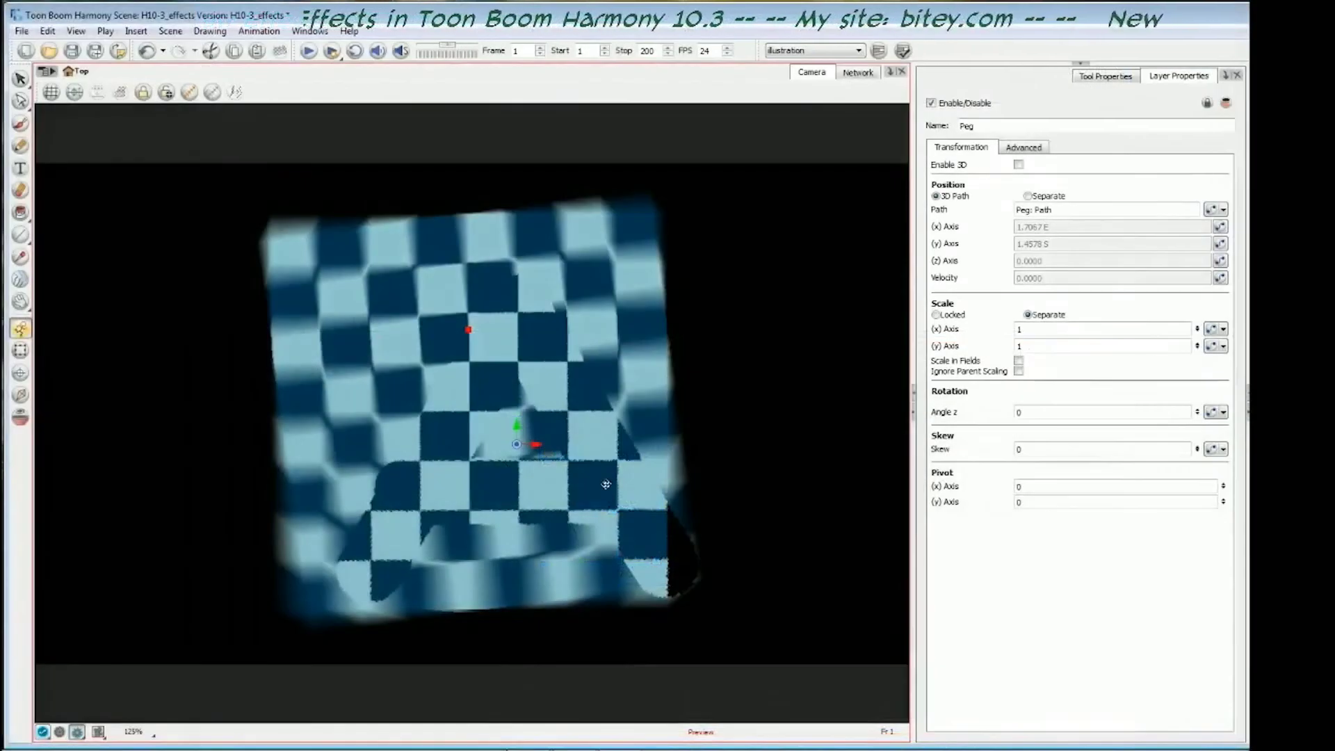
left_click_drag(588, 499, 650, 459)
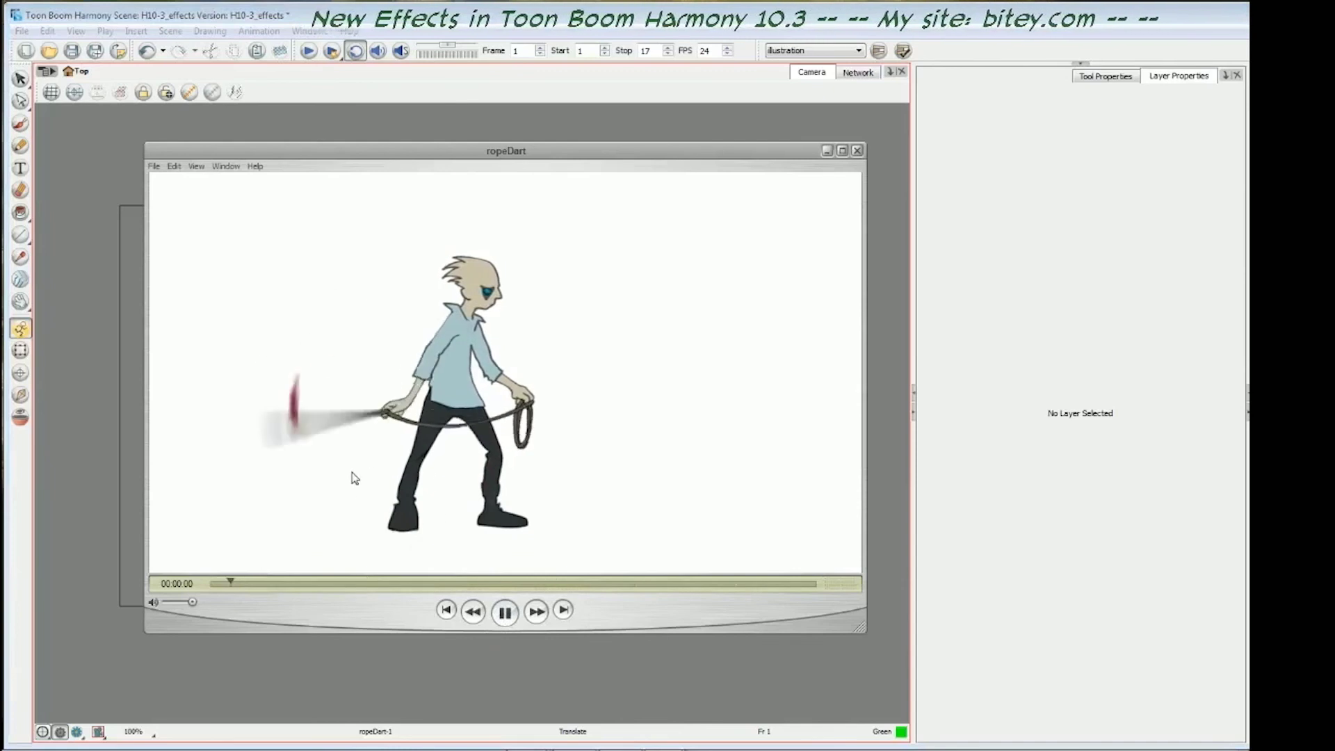
Step frame by frame through the ropeDart movie, then close it
left_click(505, 613)
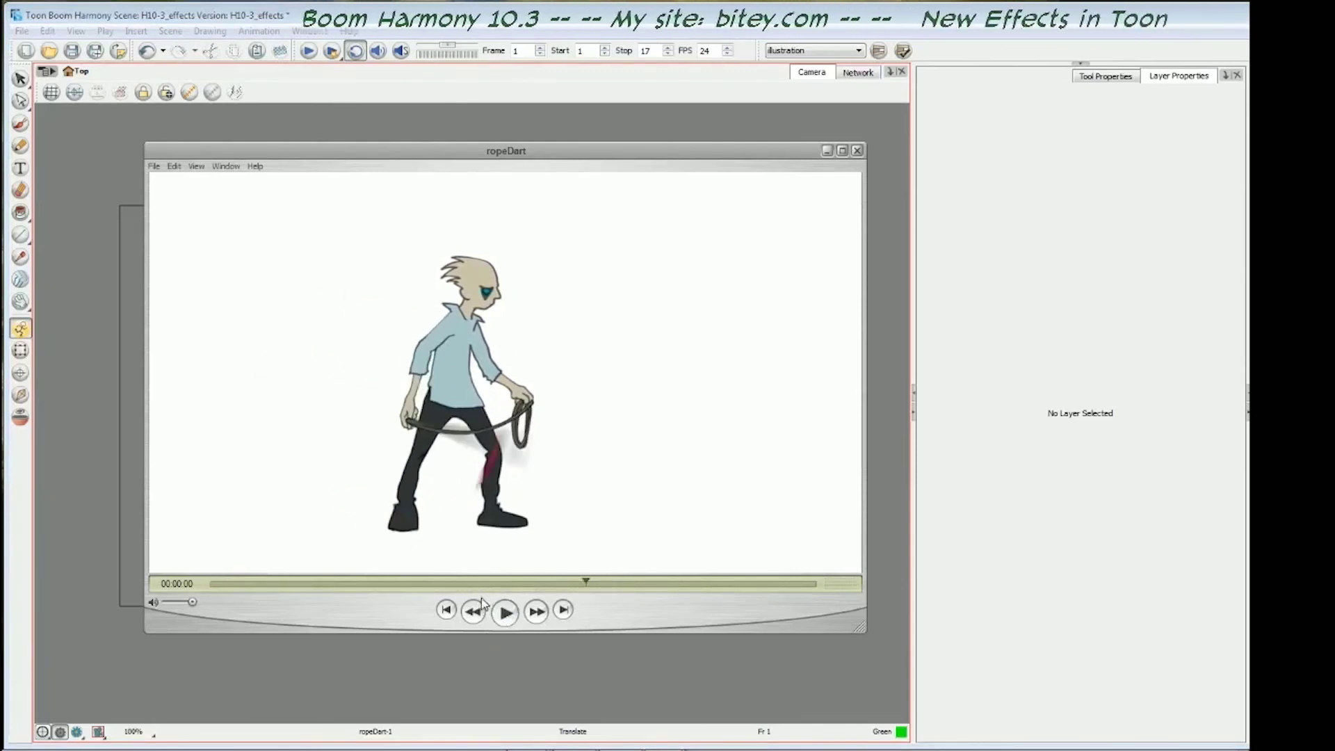
left_click(480, 606)
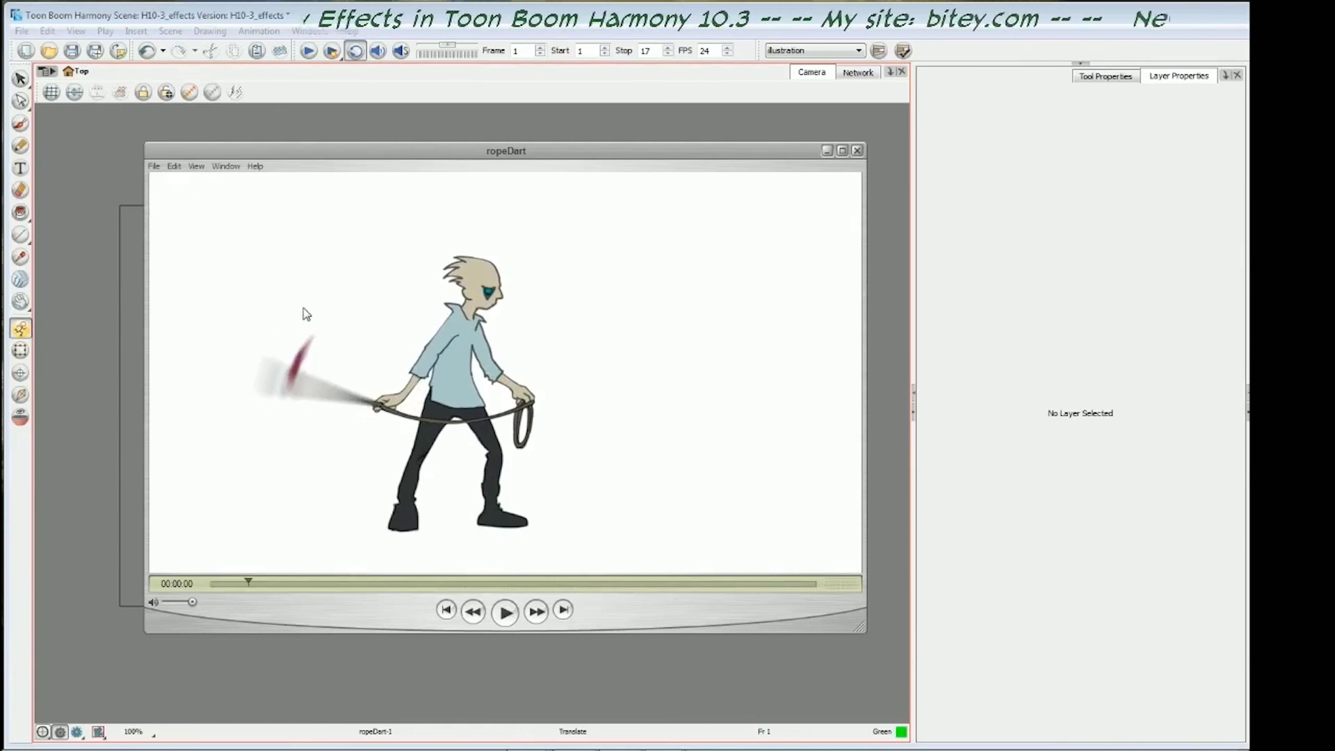
key("Right")
key("Right")
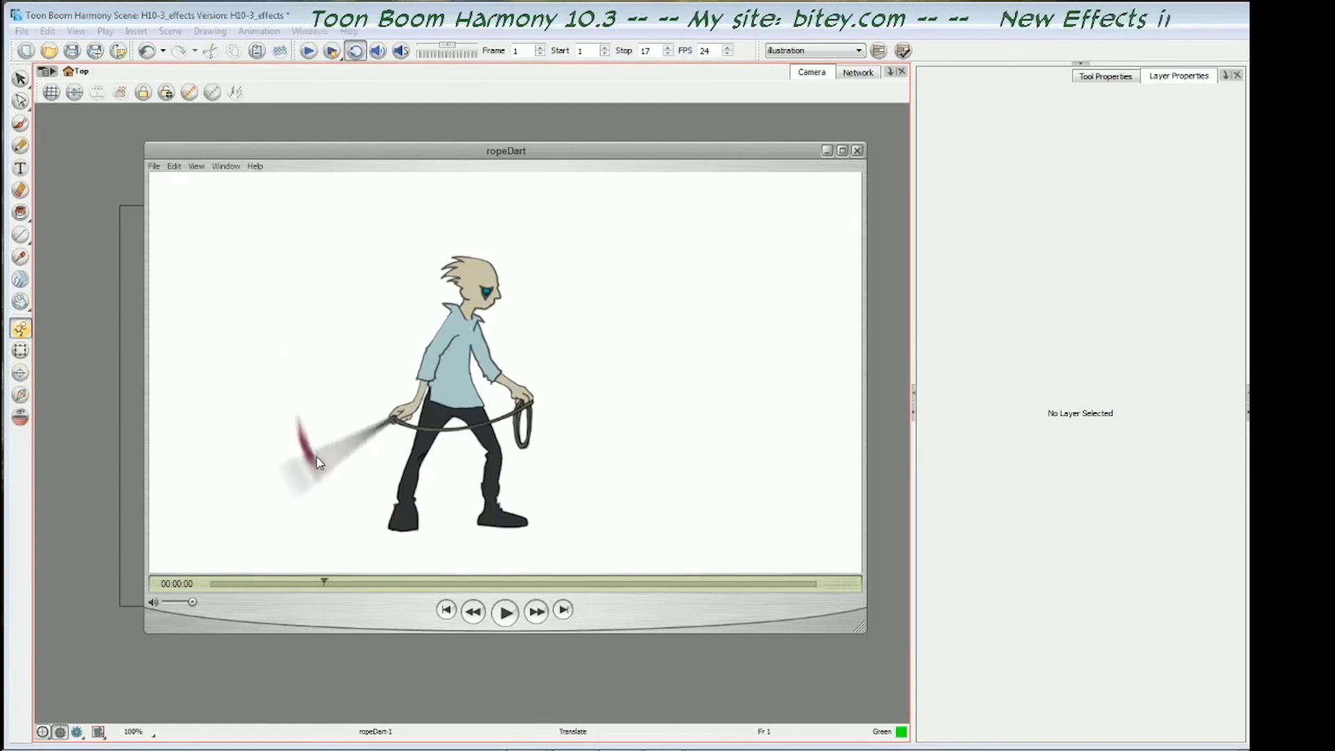
key("Right")
key("Right")
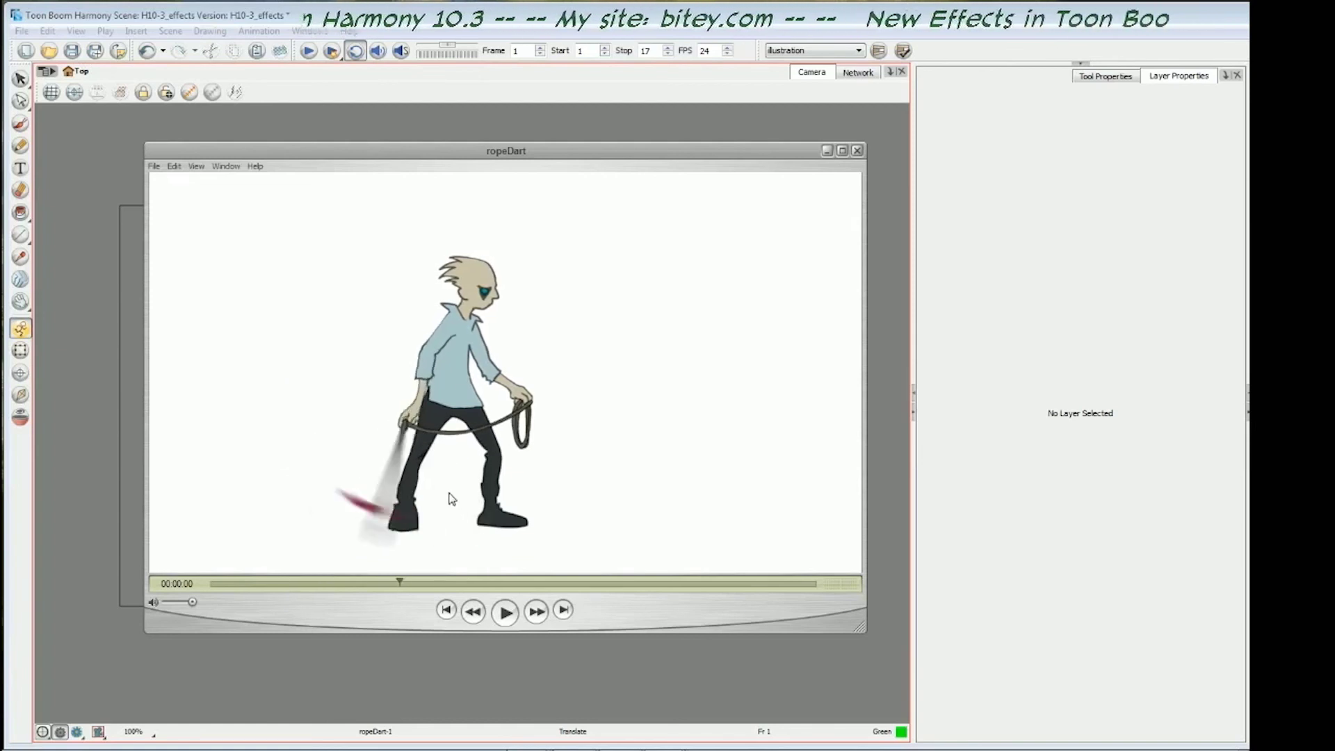
key("Left")
key("Left")
key("Right")
key("Right")
key("Left")
key("Left")
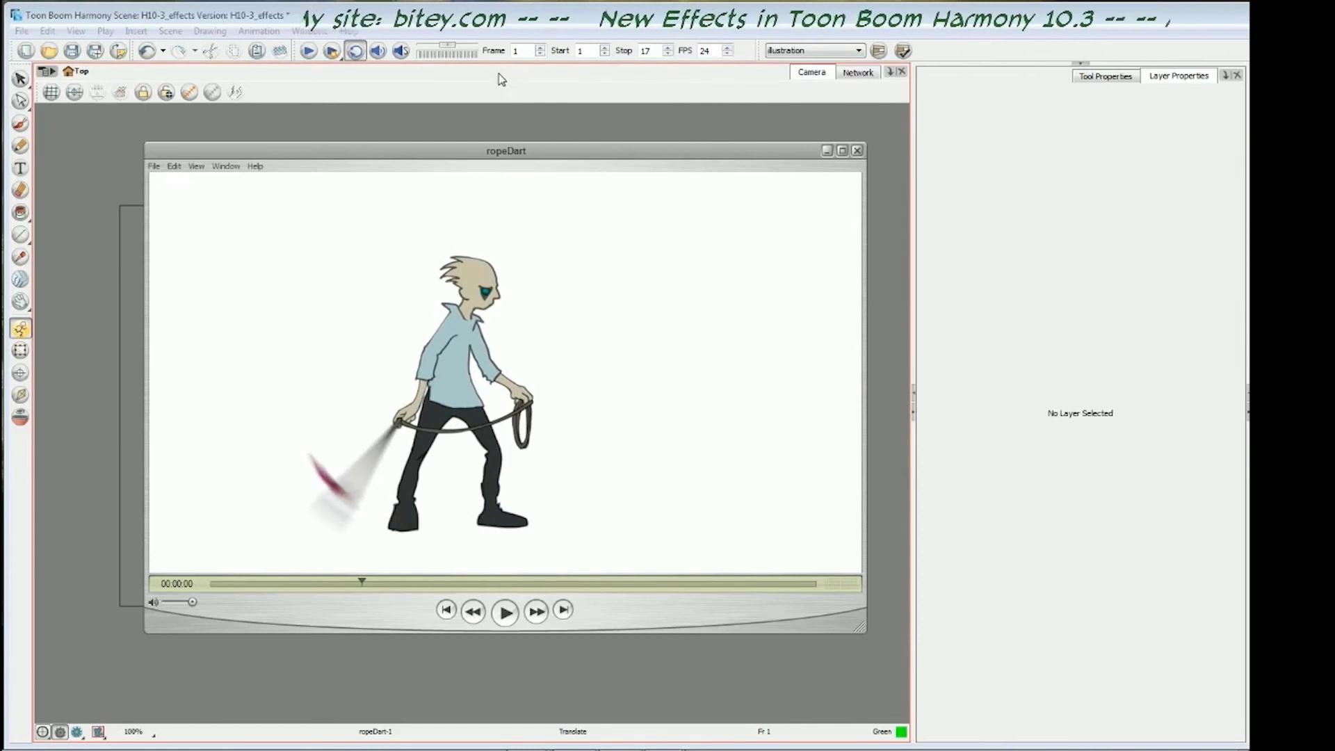
key("ctrl+w")
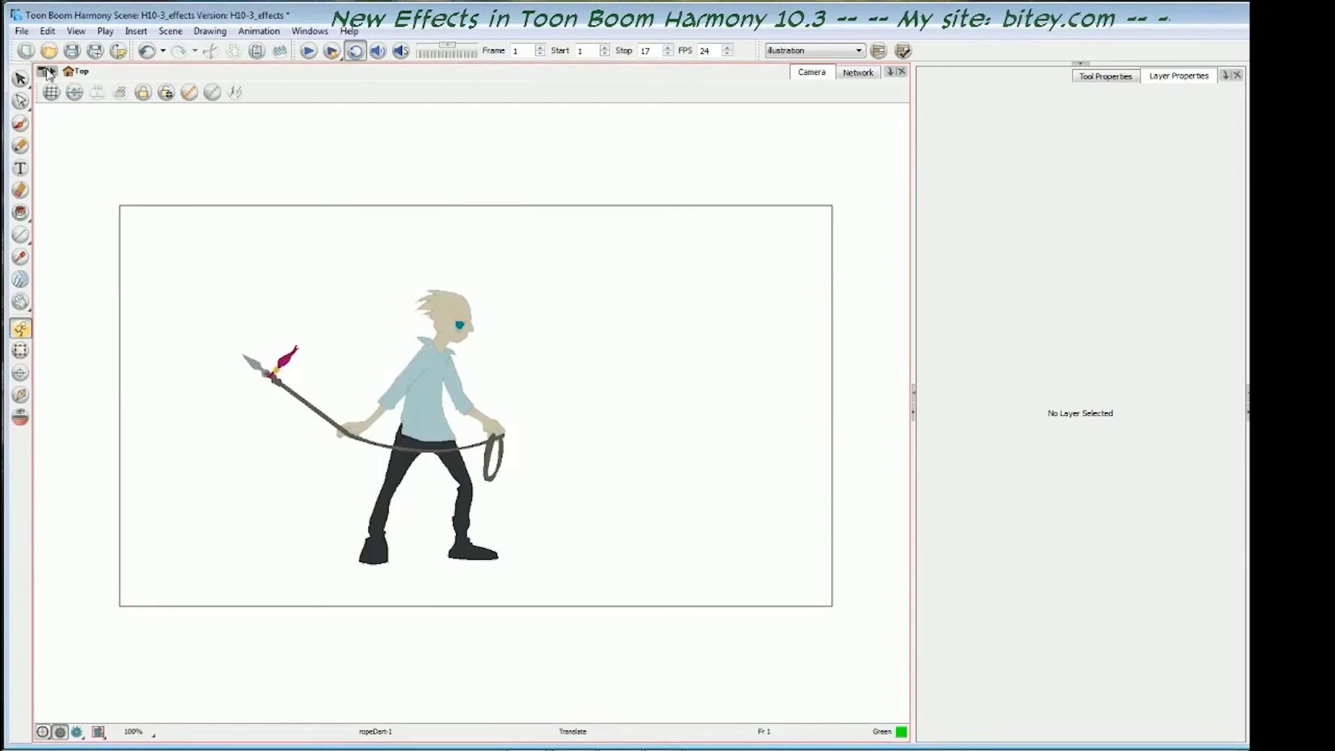
Play and stop the ropeDart scene, then replay the rendered movie for comparison
left_click(20, 77)
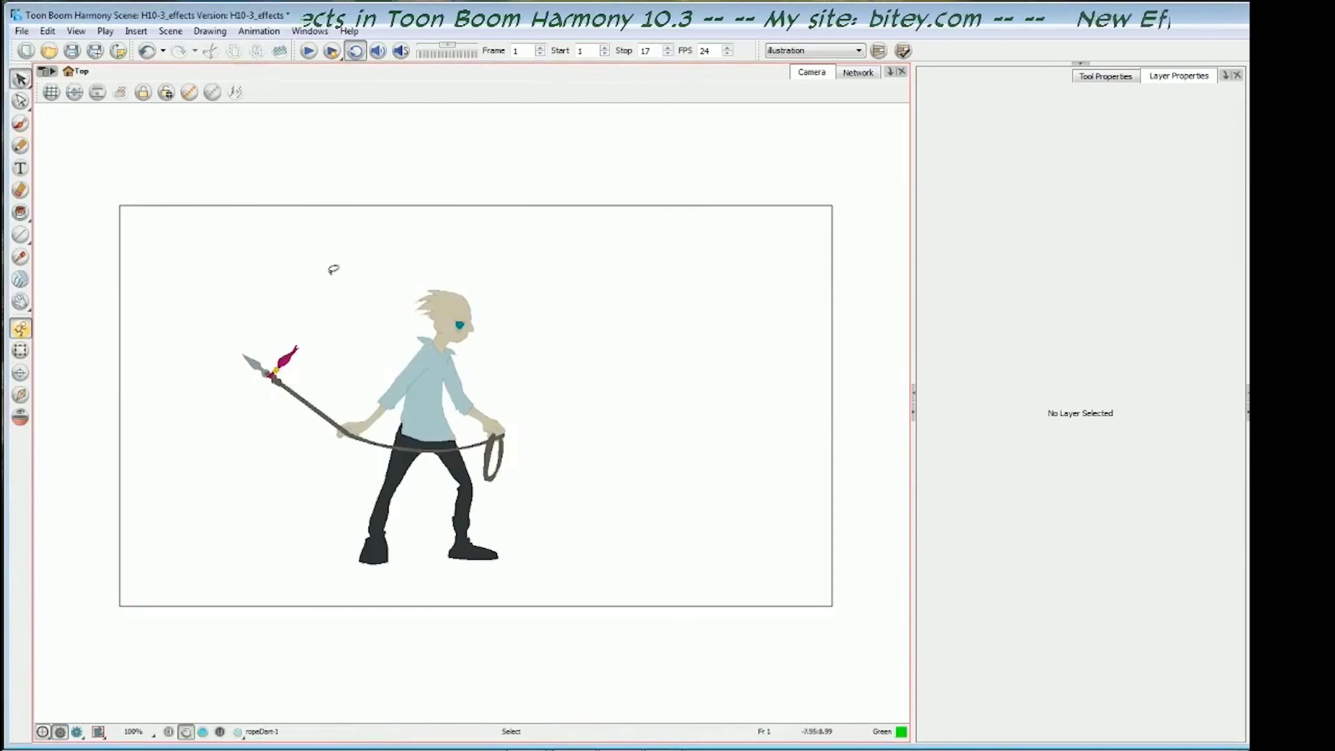
left_click(309, 53)
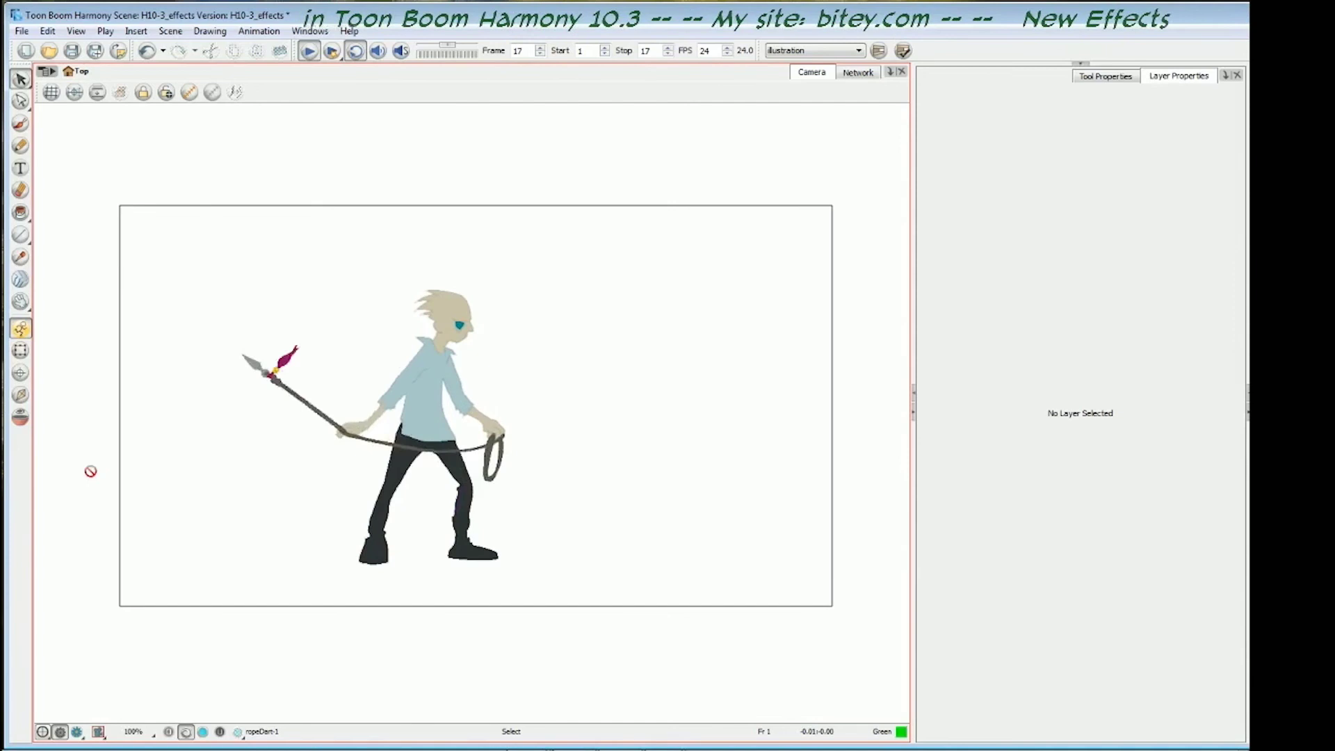
key("Return")
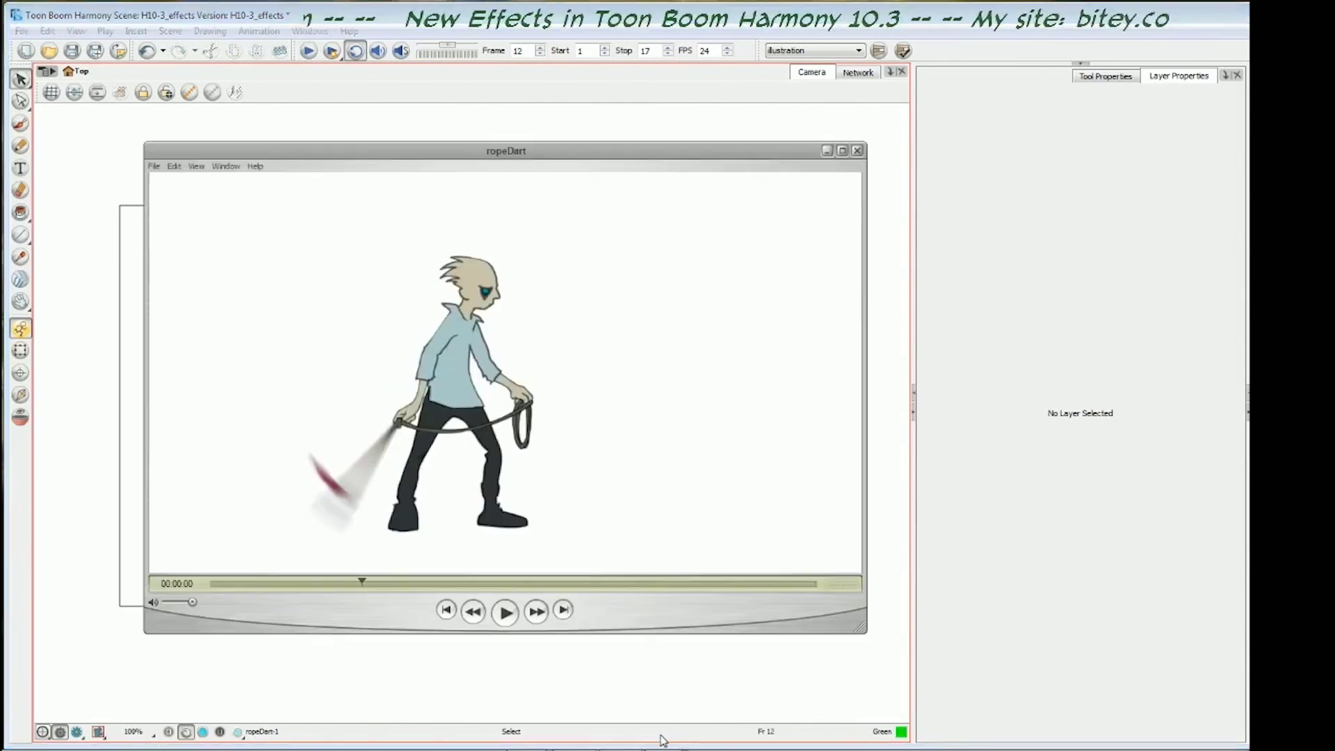
left_click(513, 618)
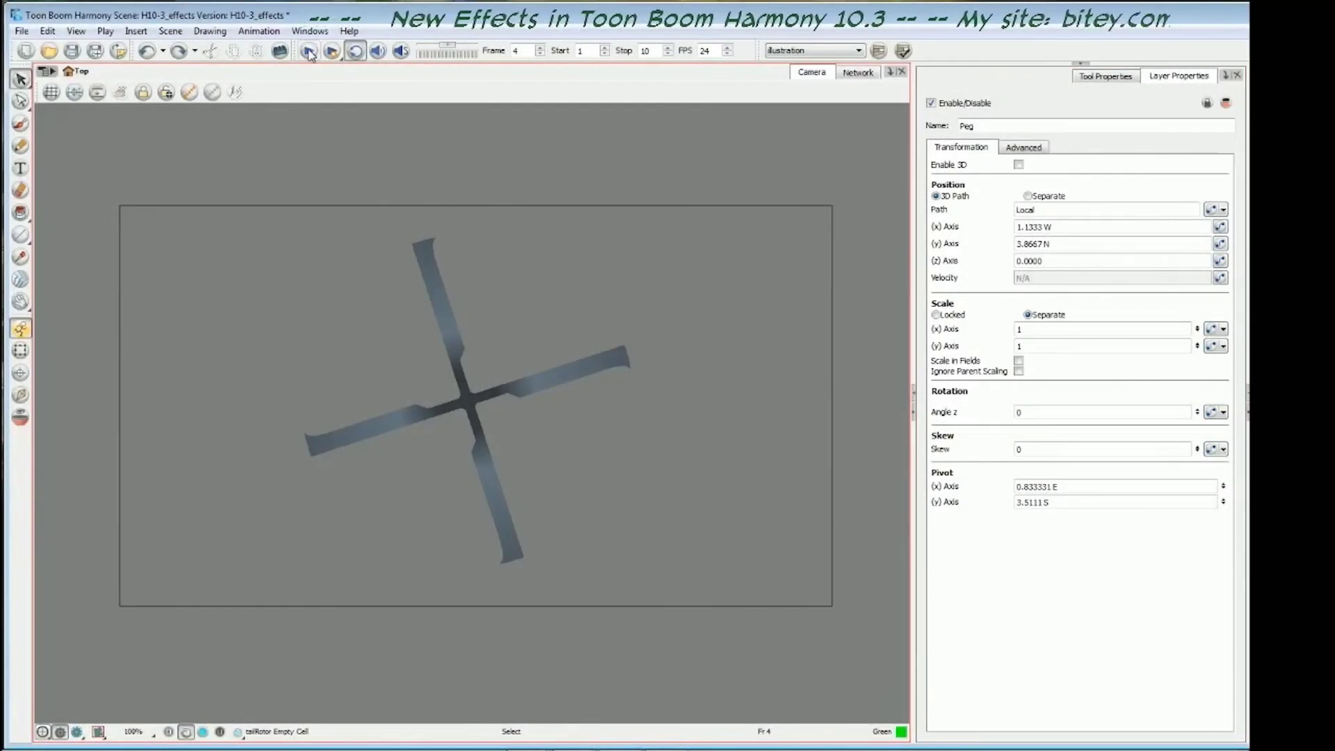
Play the spinning rotor and toggle Render Preview to see its motion blur
left_click(309, 52)
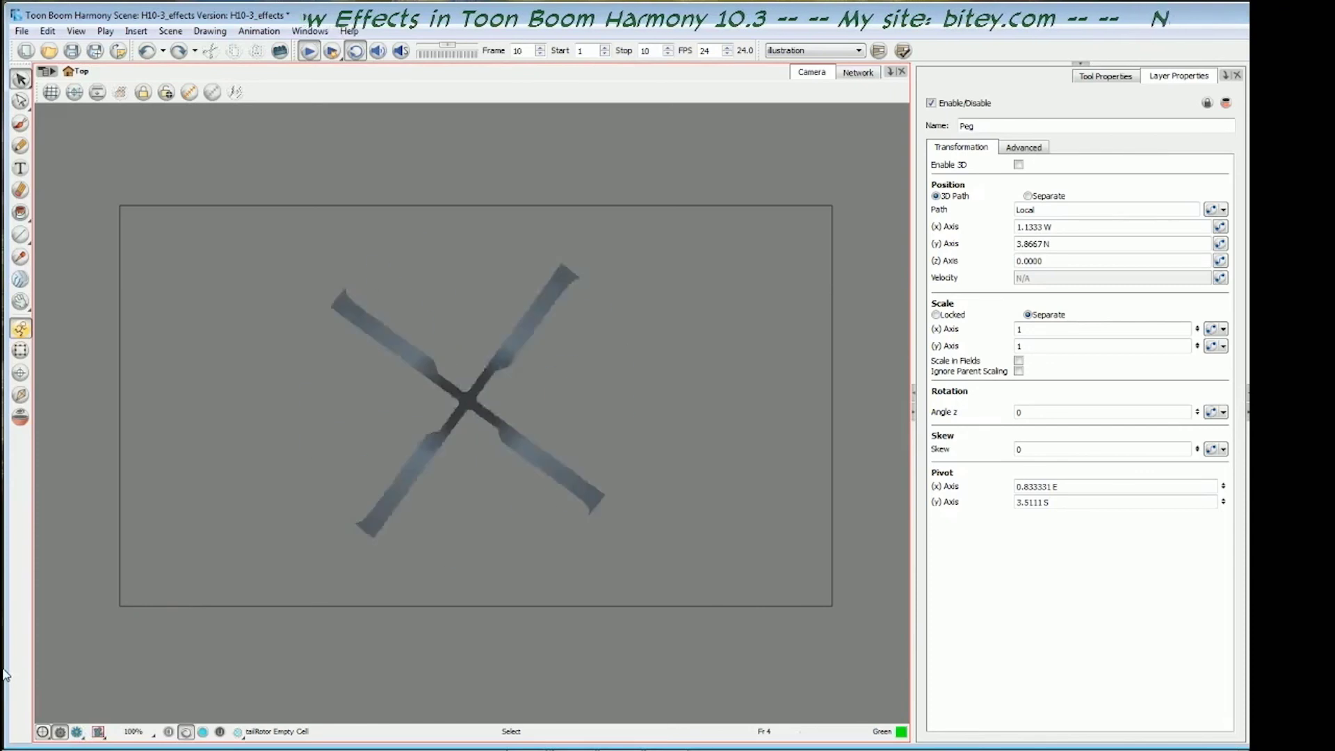
left_click(309, 51)
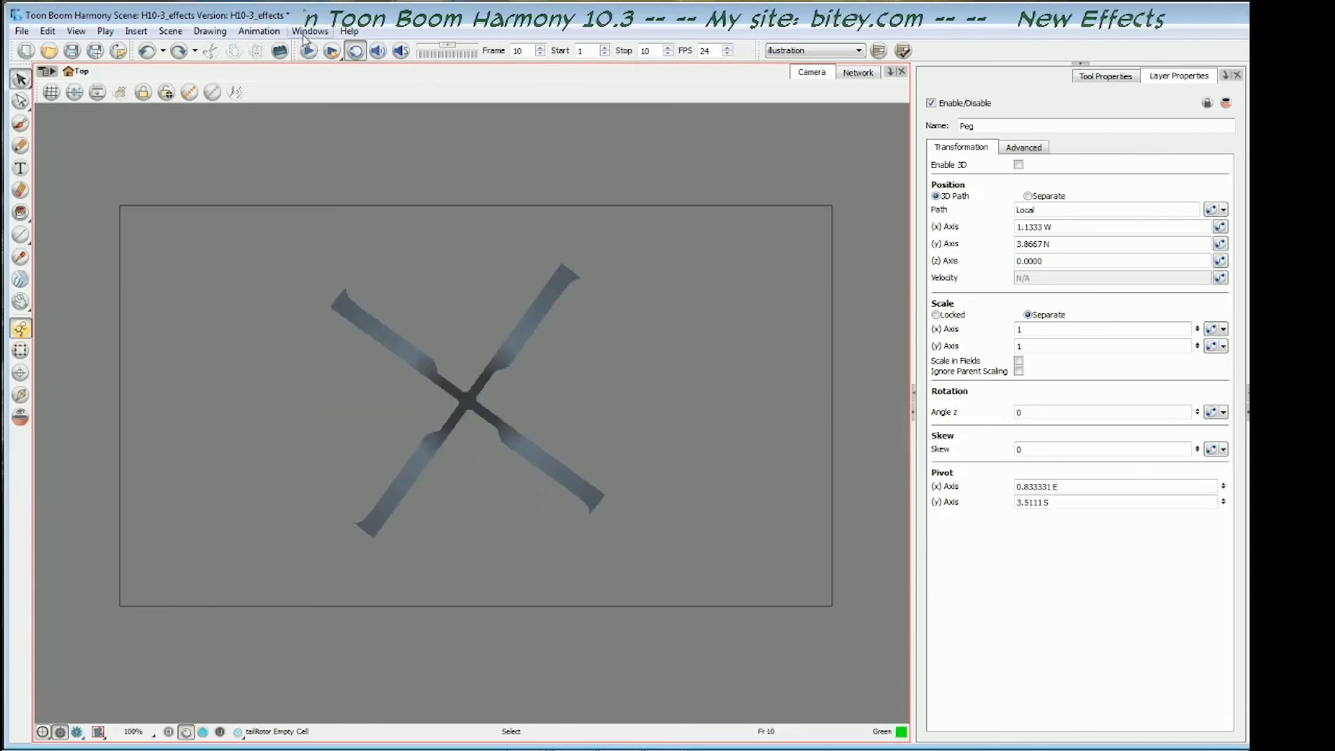
left_click(43, 731)
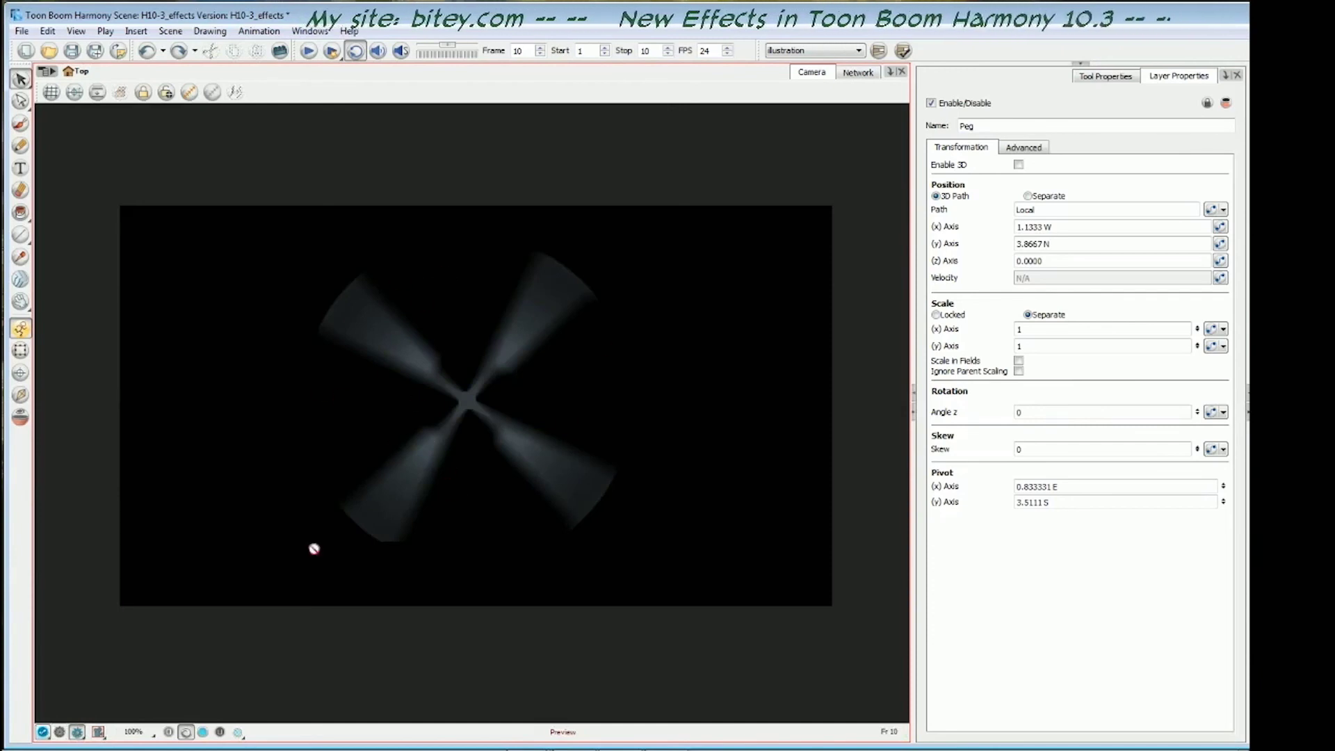
left_click(59, 733)
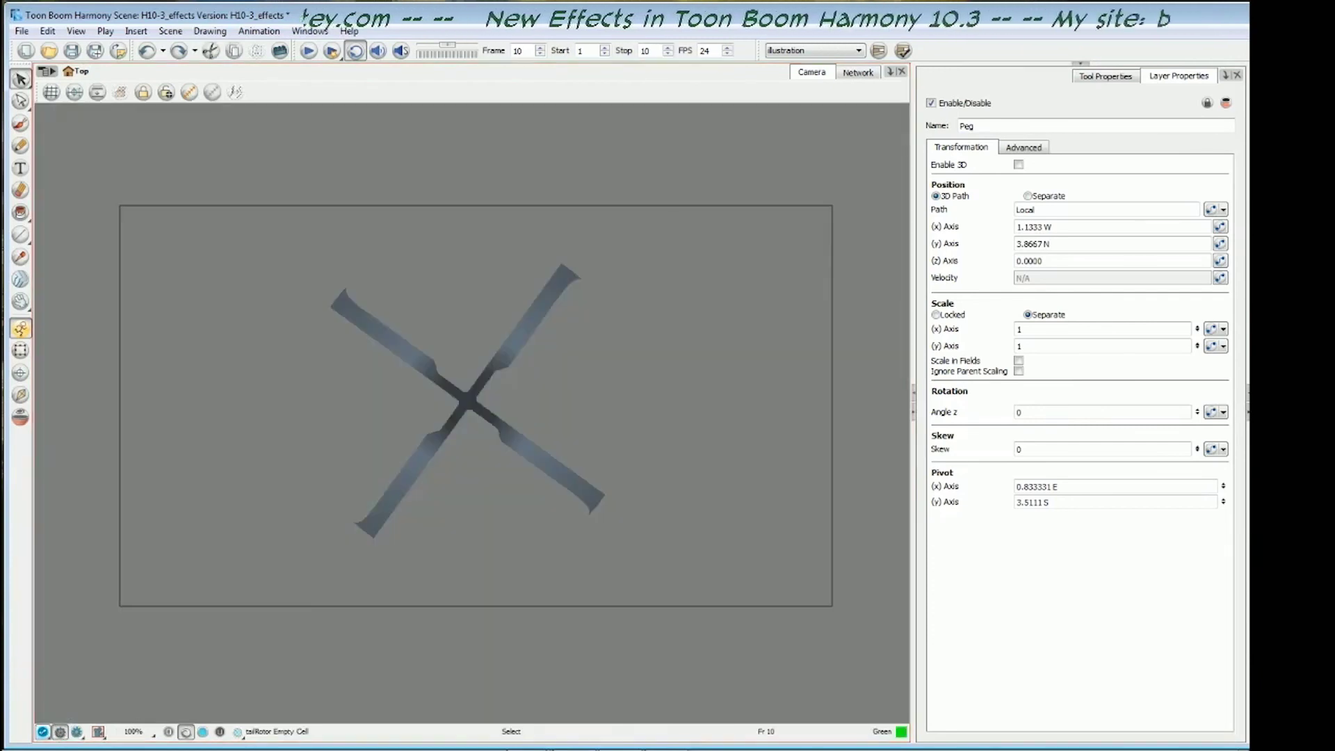
Disable Peg, show mainRotor3D-P, helicopter, radar and tailRotorRot-P, then play the animation
key("alt+e")
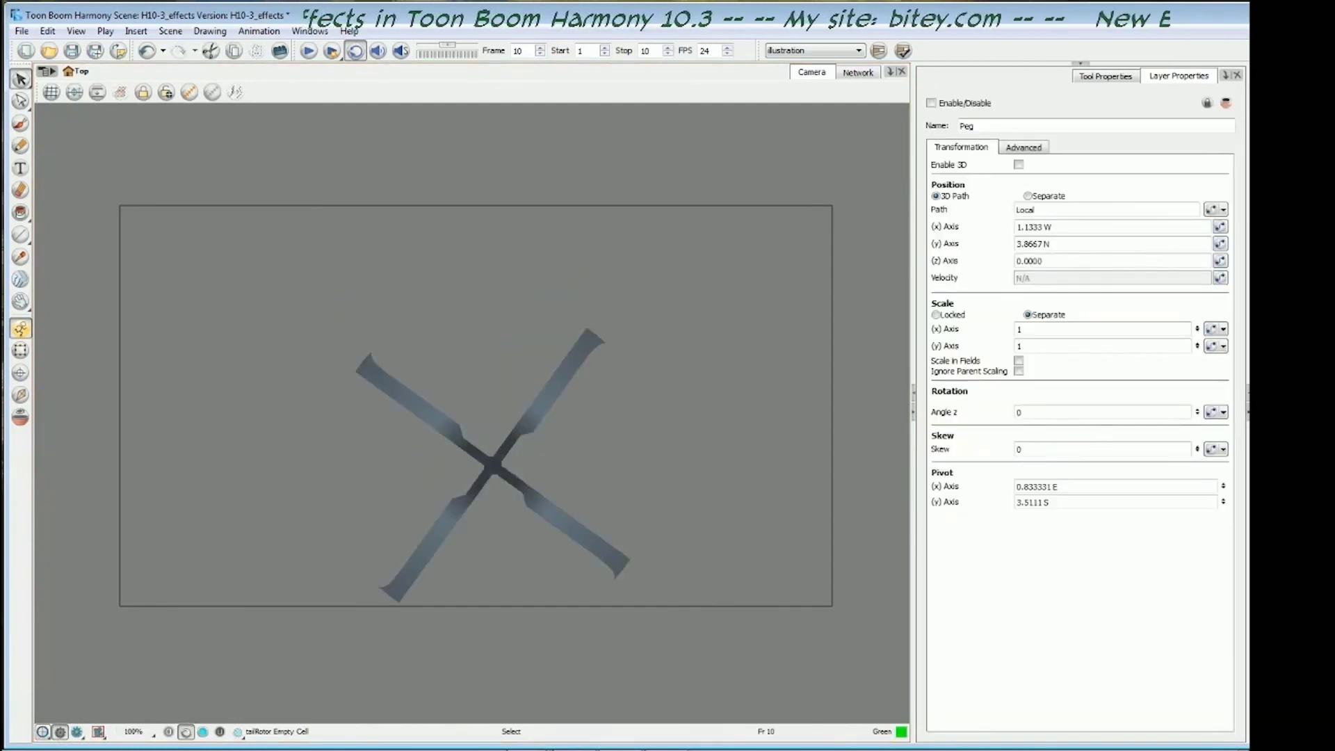
key("ctrl+z")
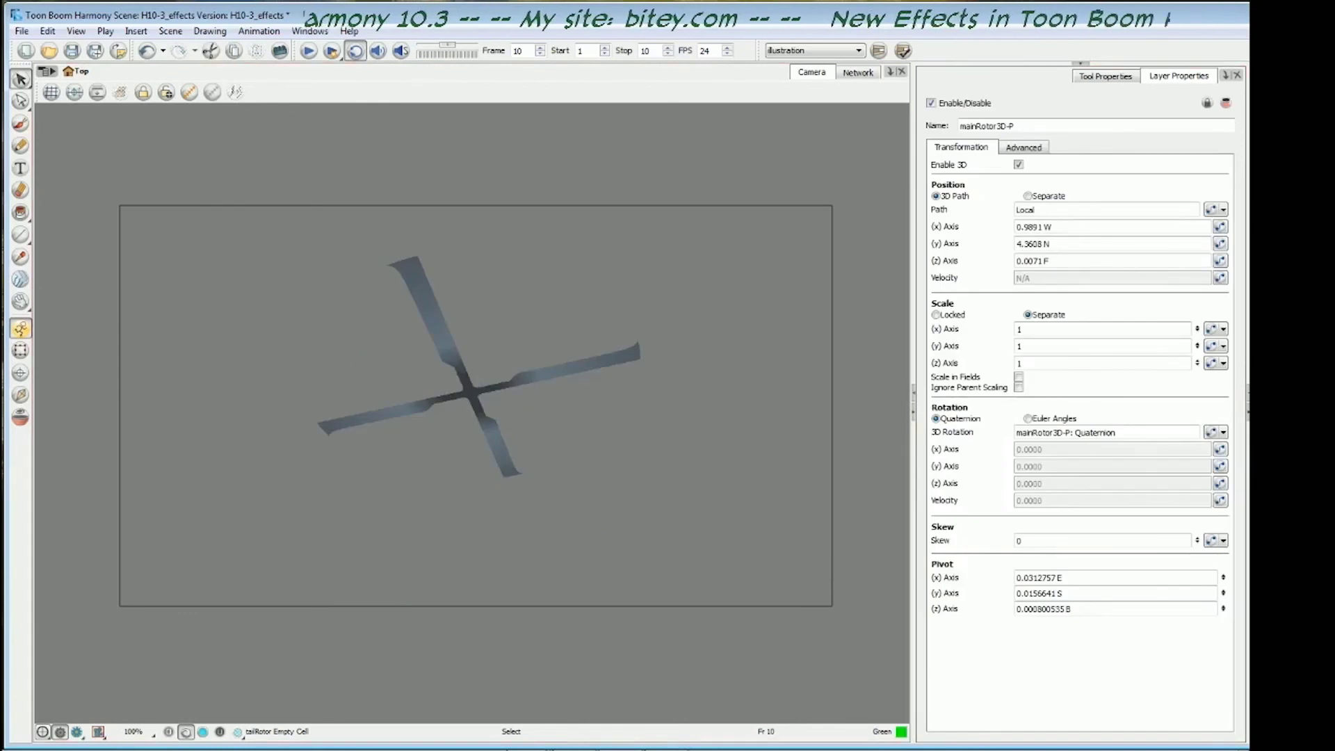
key("ctrl+z")
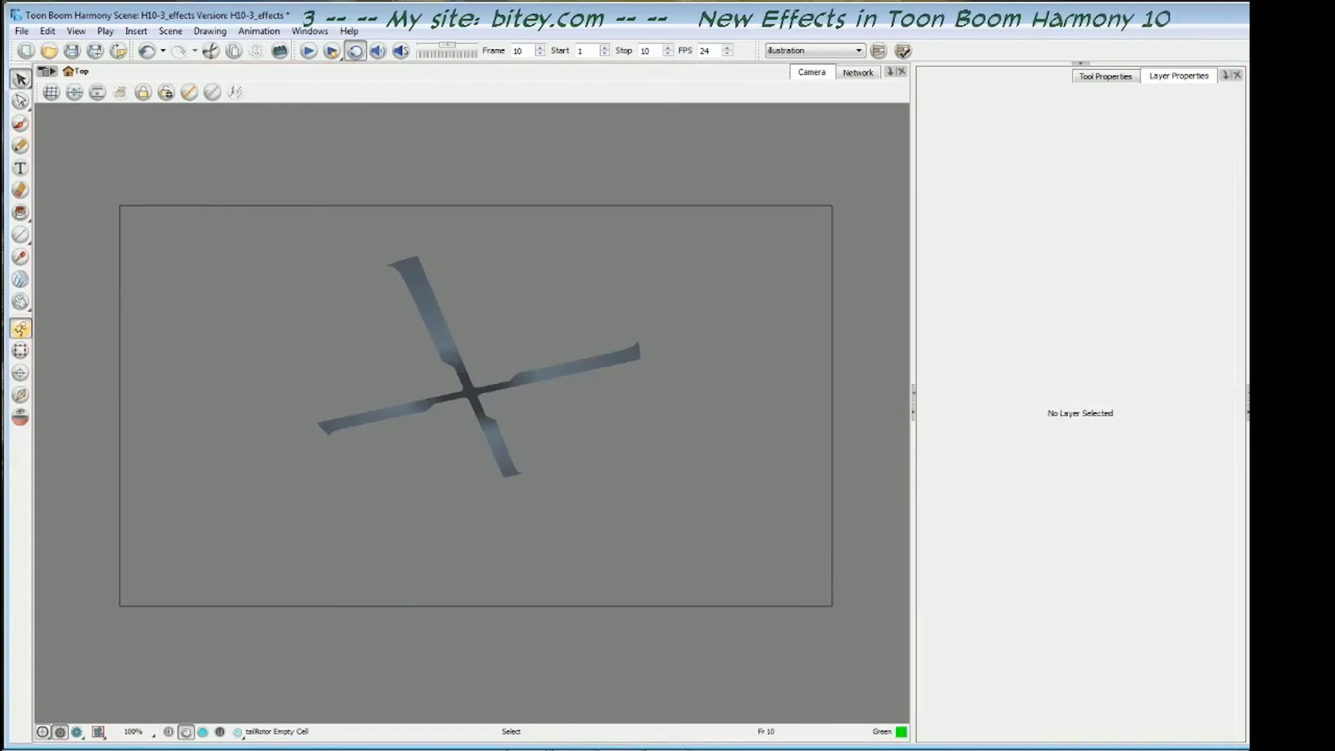
key("ctrl+z")
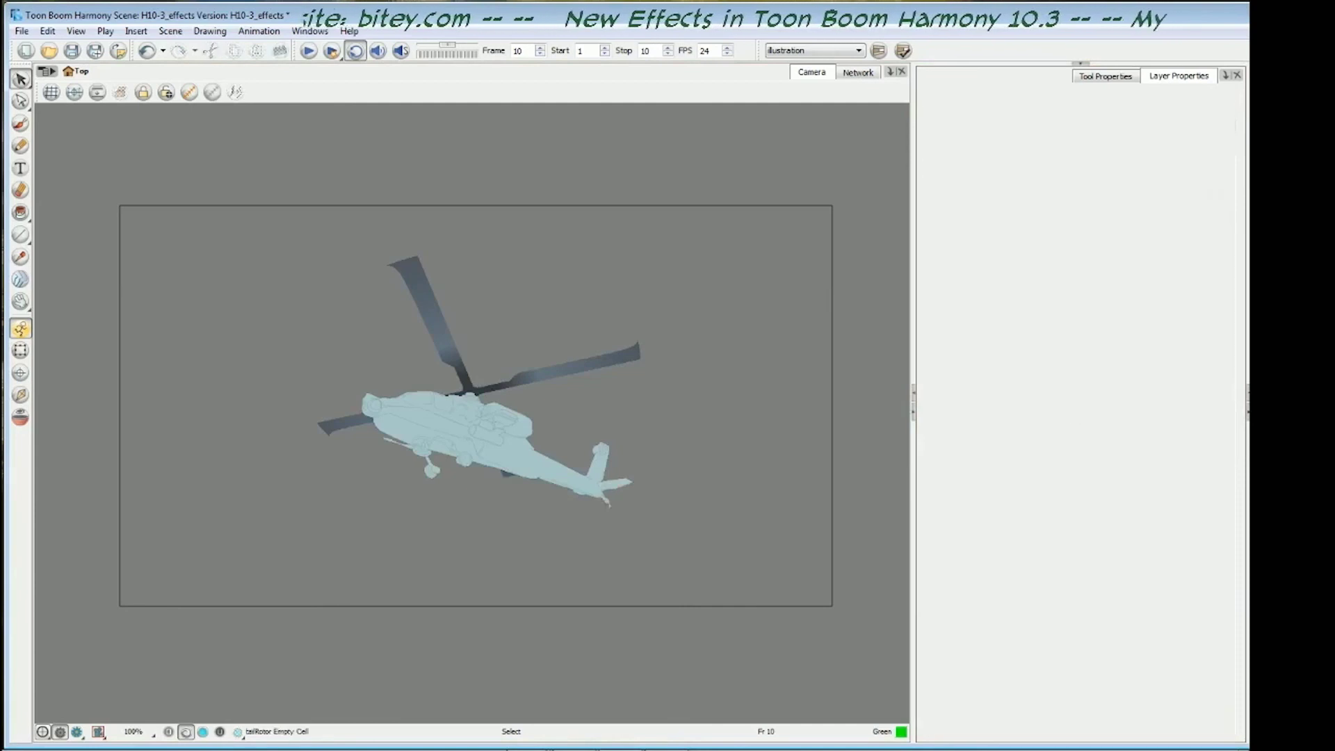
key("ctrl+z")
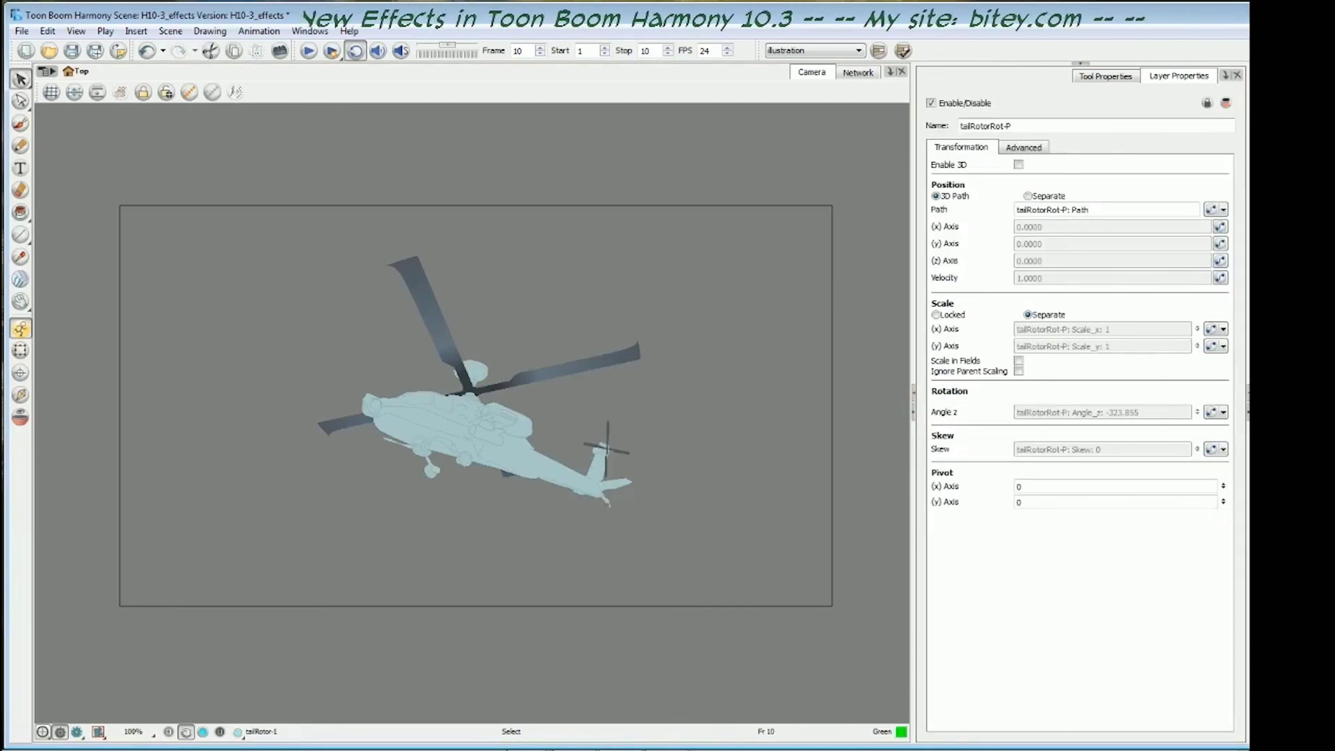
left_click(176, 688)
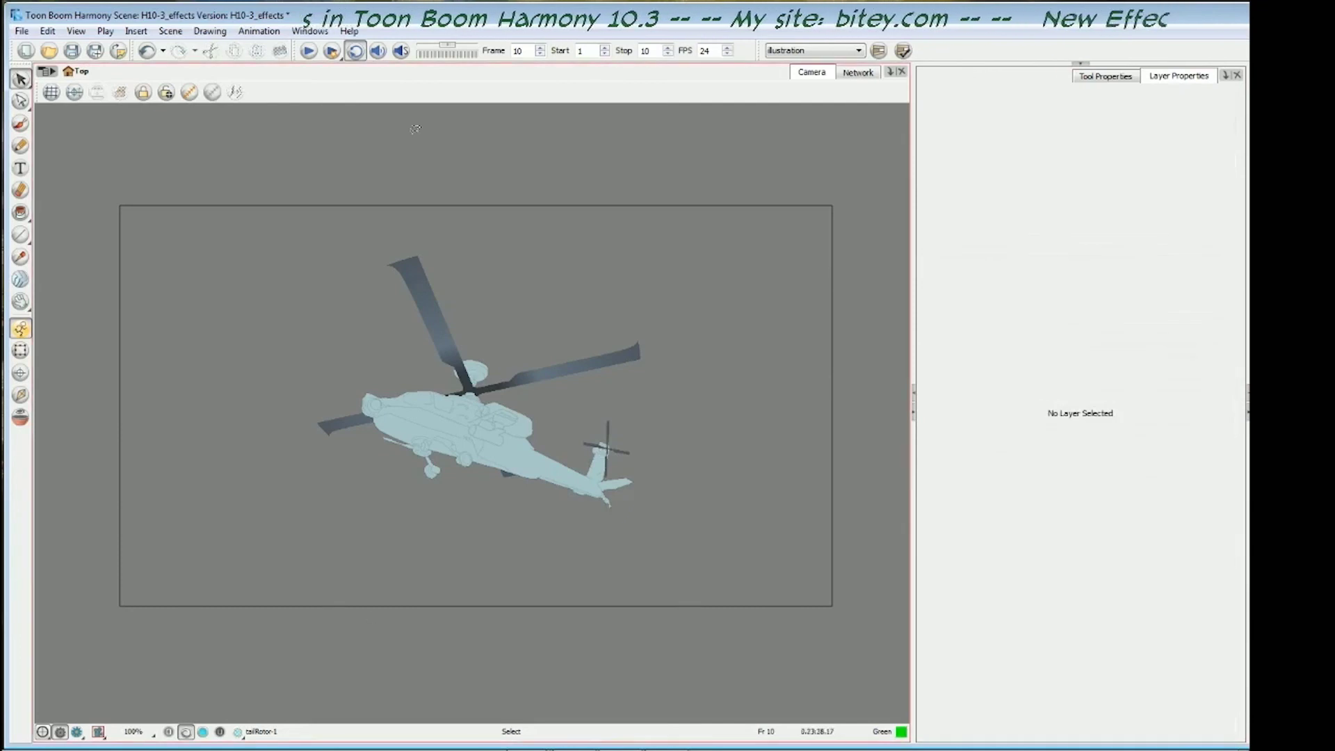
left_click(308, 51)
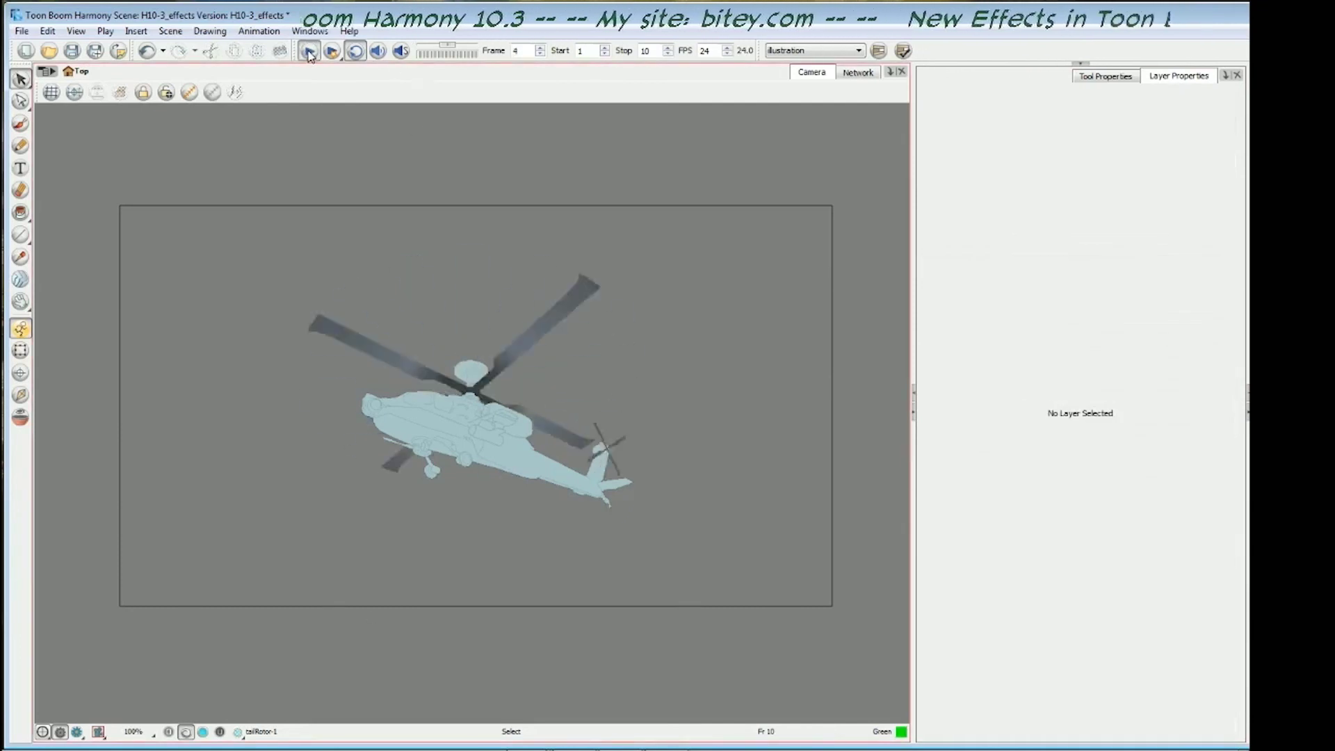
left_click(308, 51)
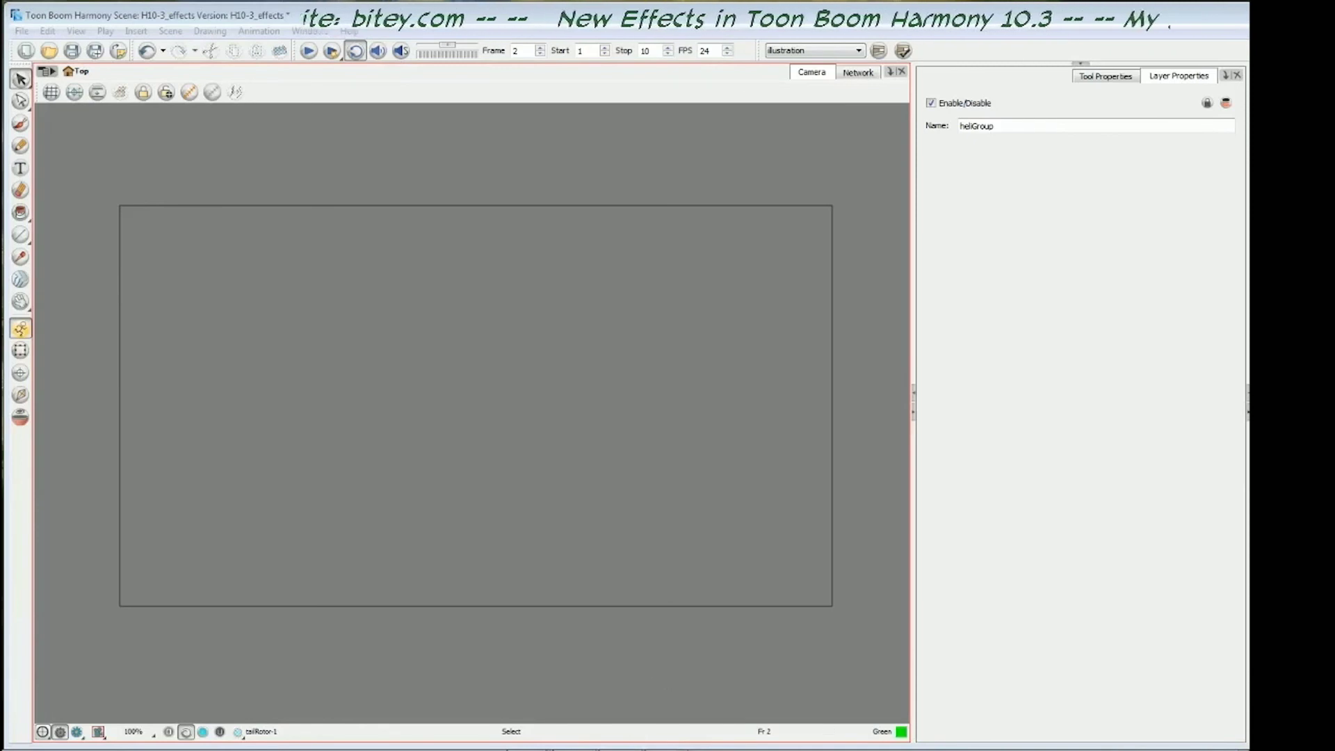
Scrub through the spaceWarp movie's star streaks and finish on its last frame
left_click(666, 746)
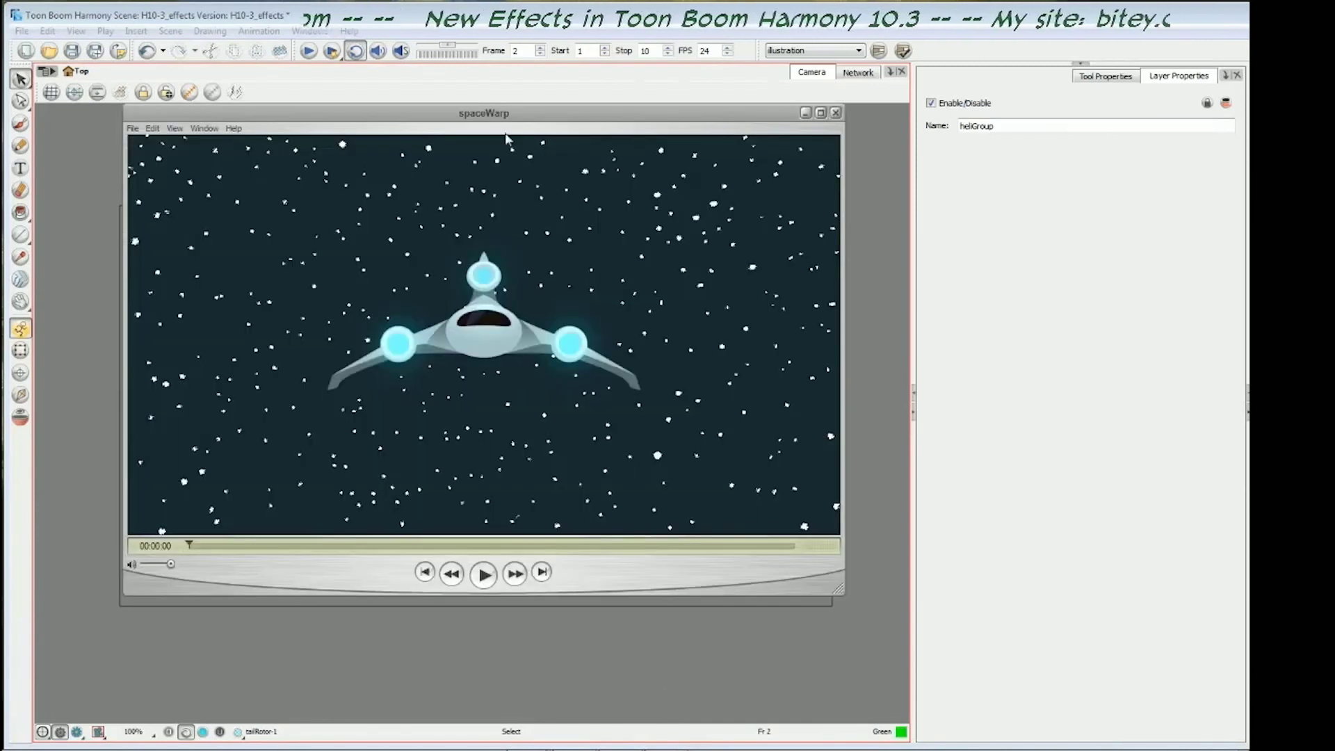
left_click_drag(505, 115, 510, 138)
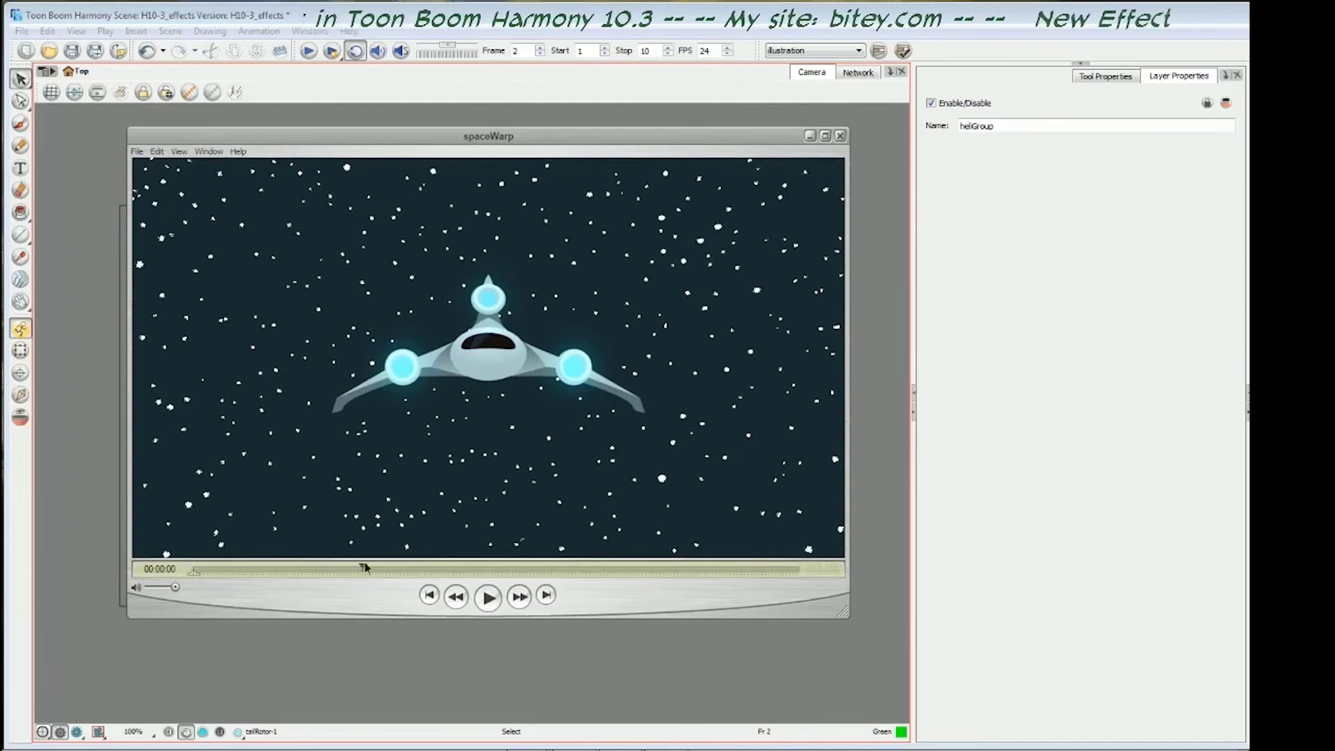
left_click_drag(365, 565, 819, 574)
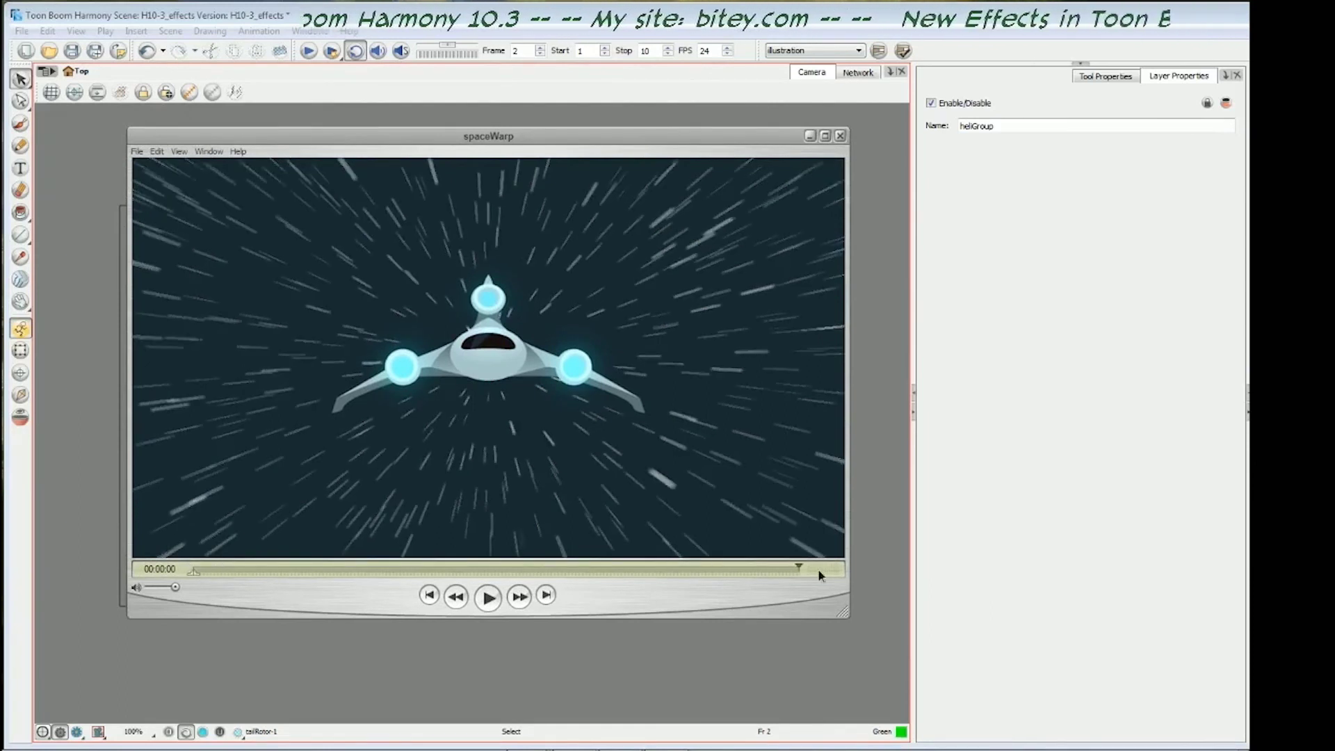
left_click_drag(739, 568, 190, 570)
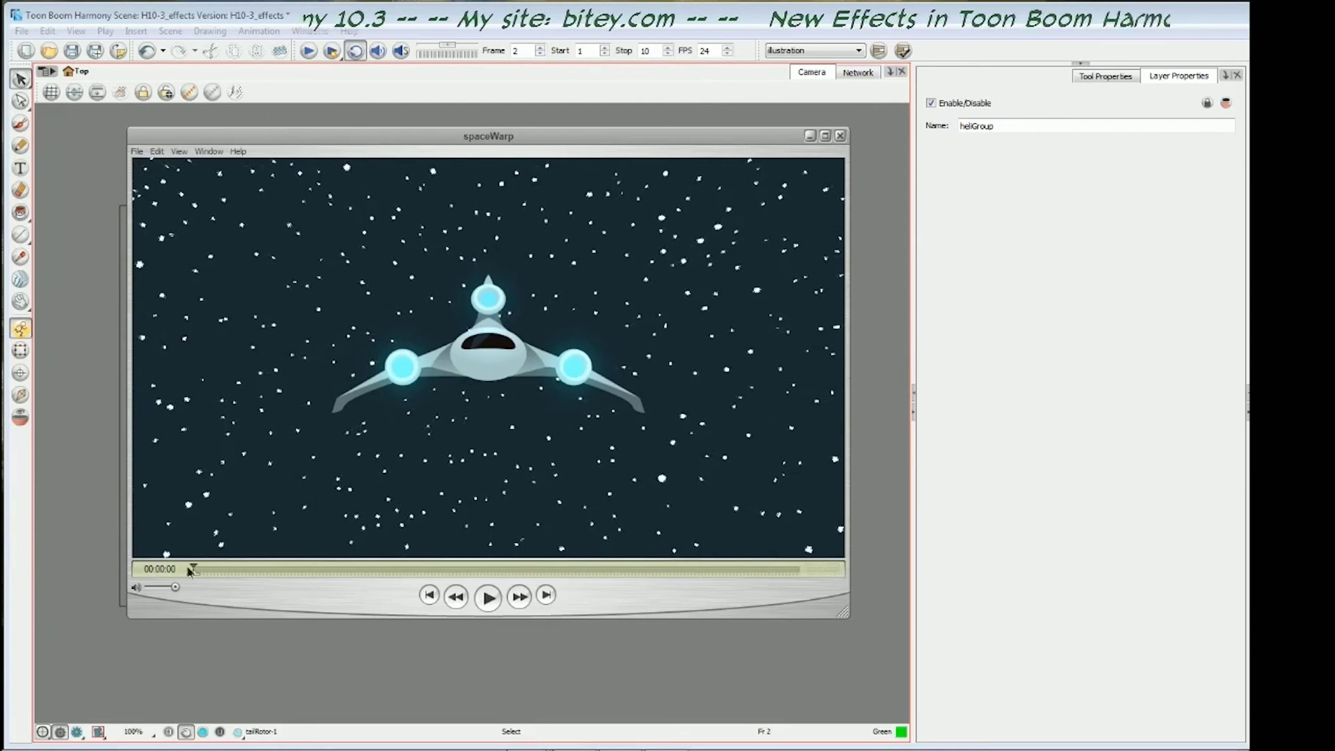
mouse_move(313, 568)
left_mouse_down()
mouse_move(795, 563)
mouse_move(227, 564)
left_mouse_up()
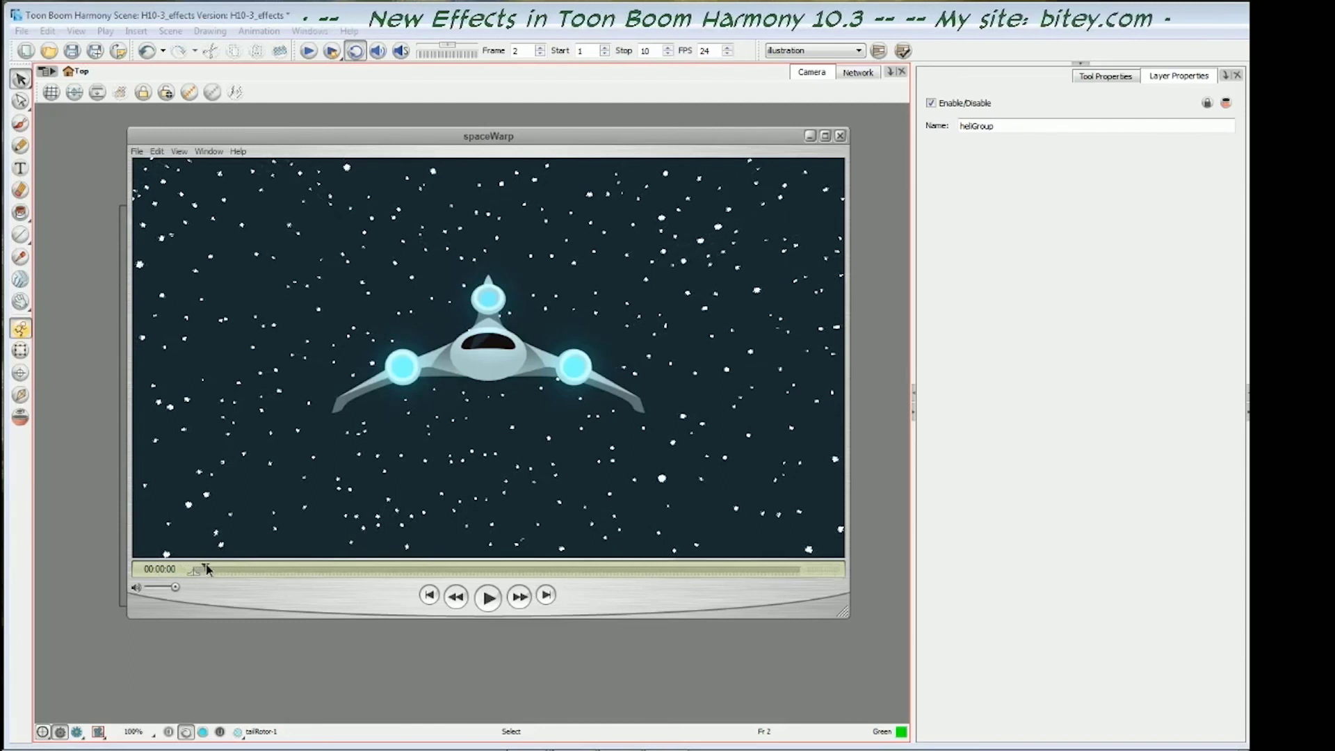
mouse_move(381, 565)
left_mouse_down()
mouse_move(854, 560)
mouse_move(431, 566)
mouse_move(798, 567)
left_mouse_up()
left_click(546, 596)
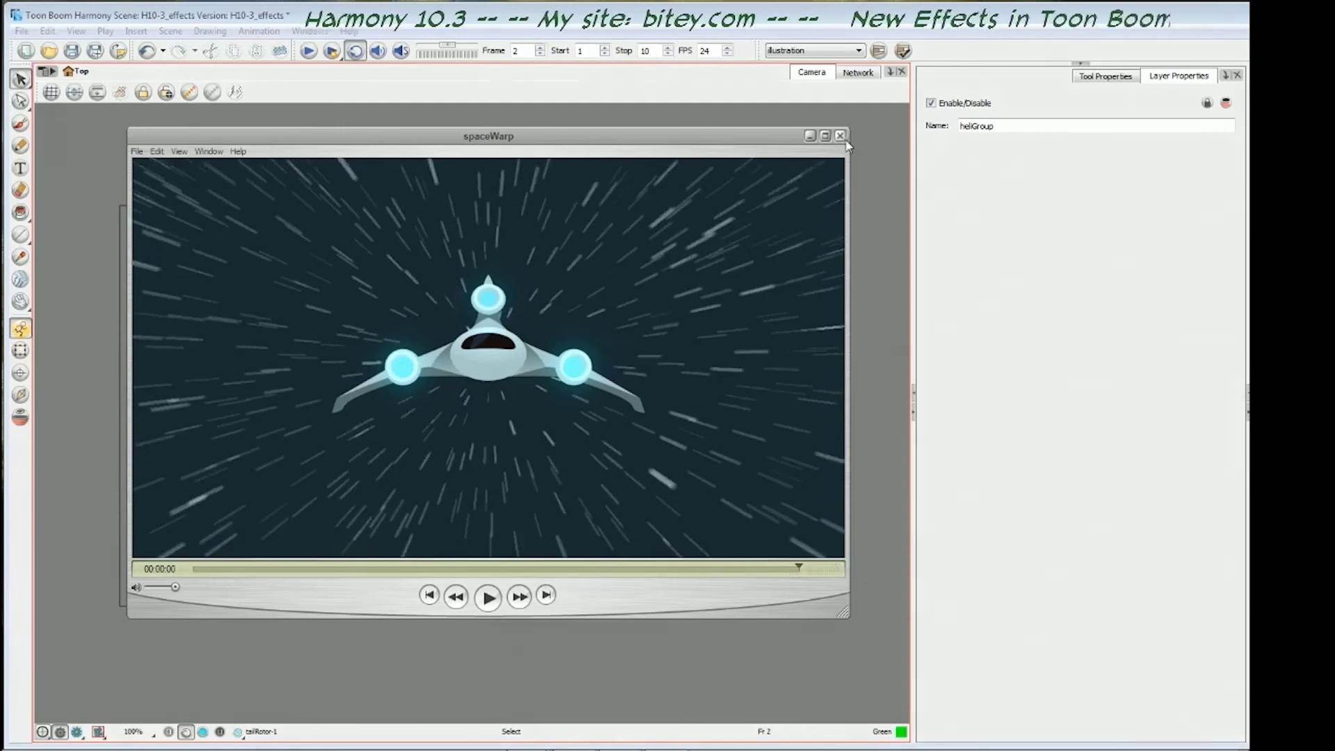